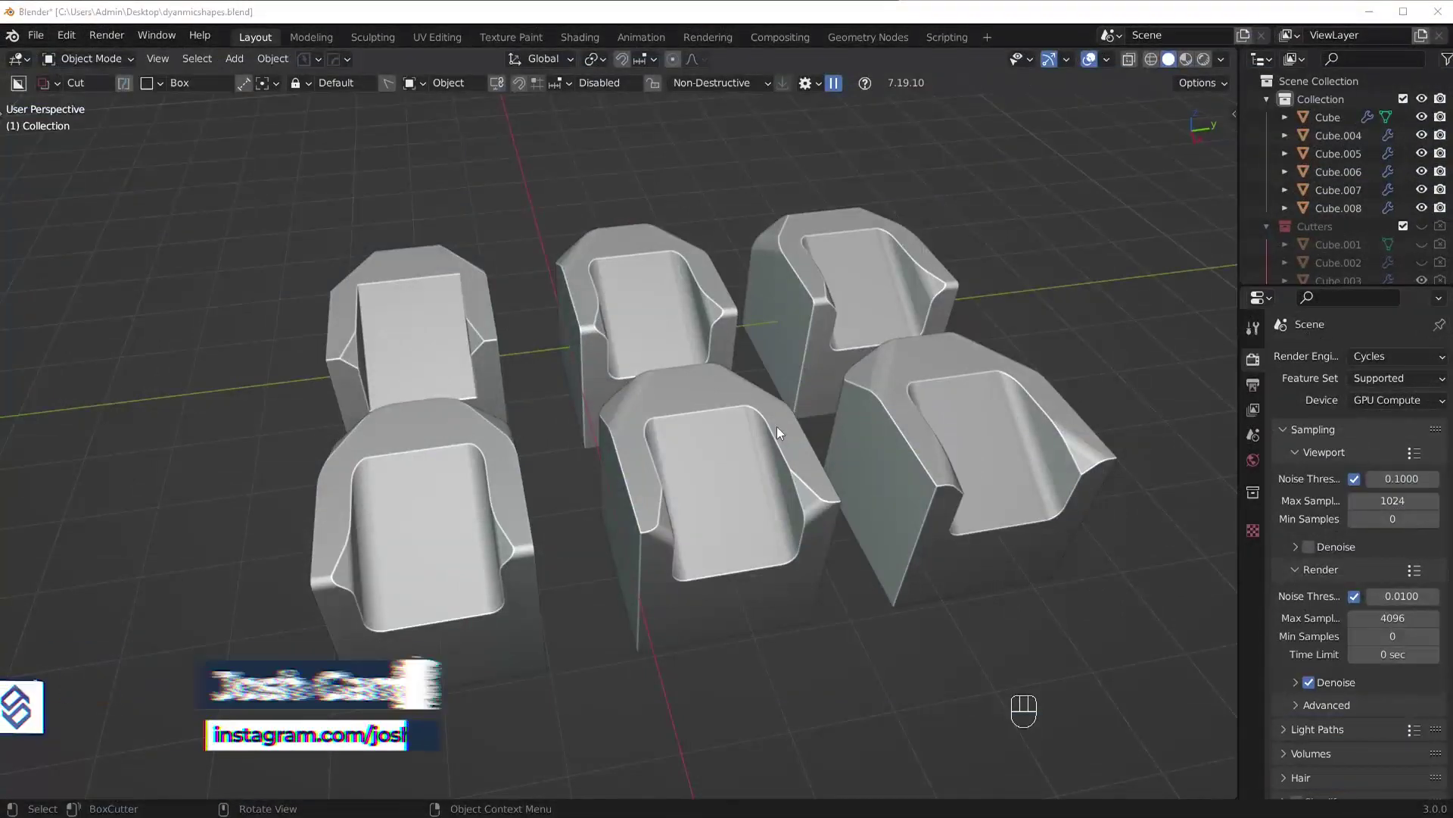
middle_click_drag(777, 426, 785, 426)
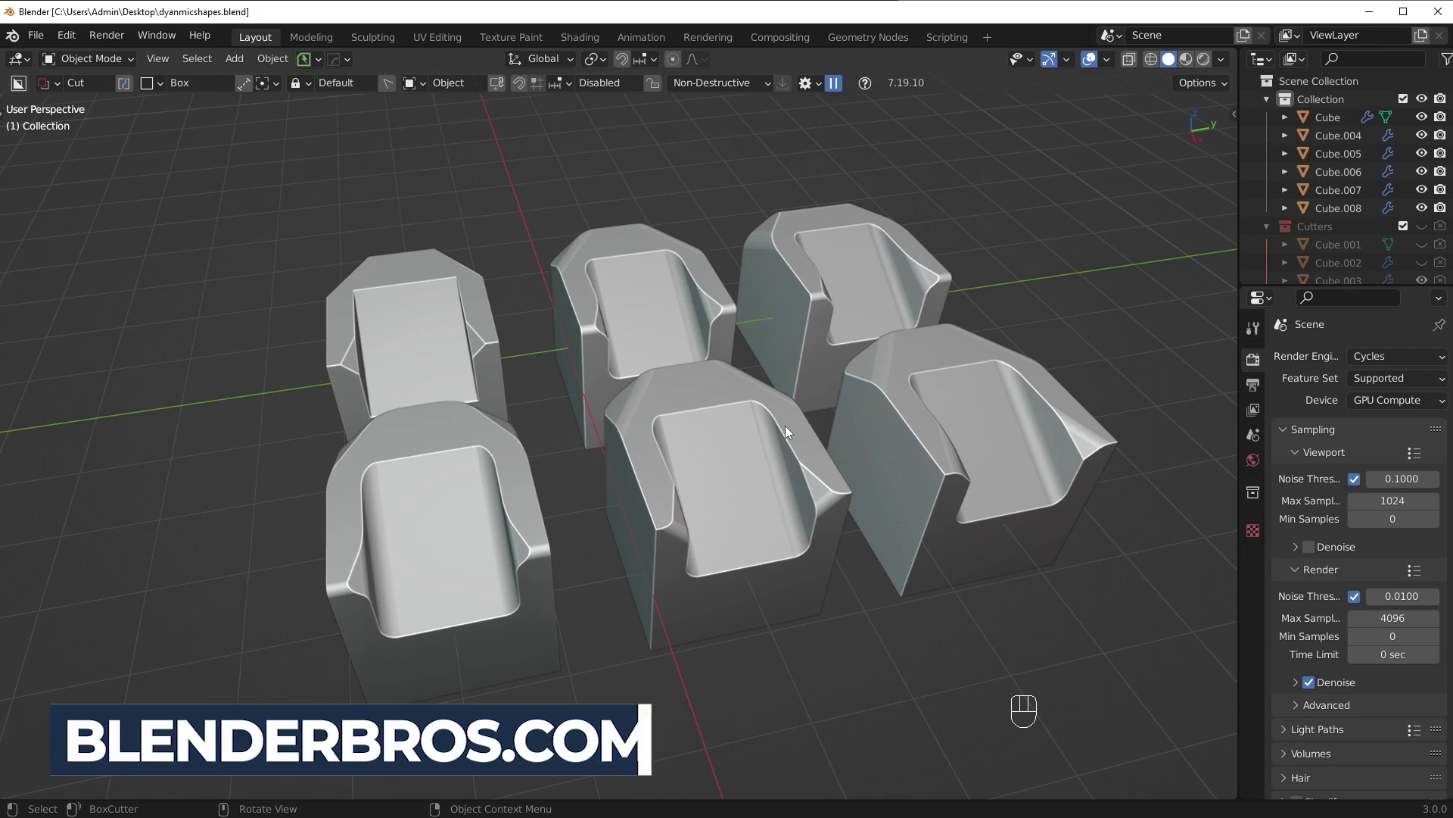
middle_click_drag(662, 385, 642, 385)
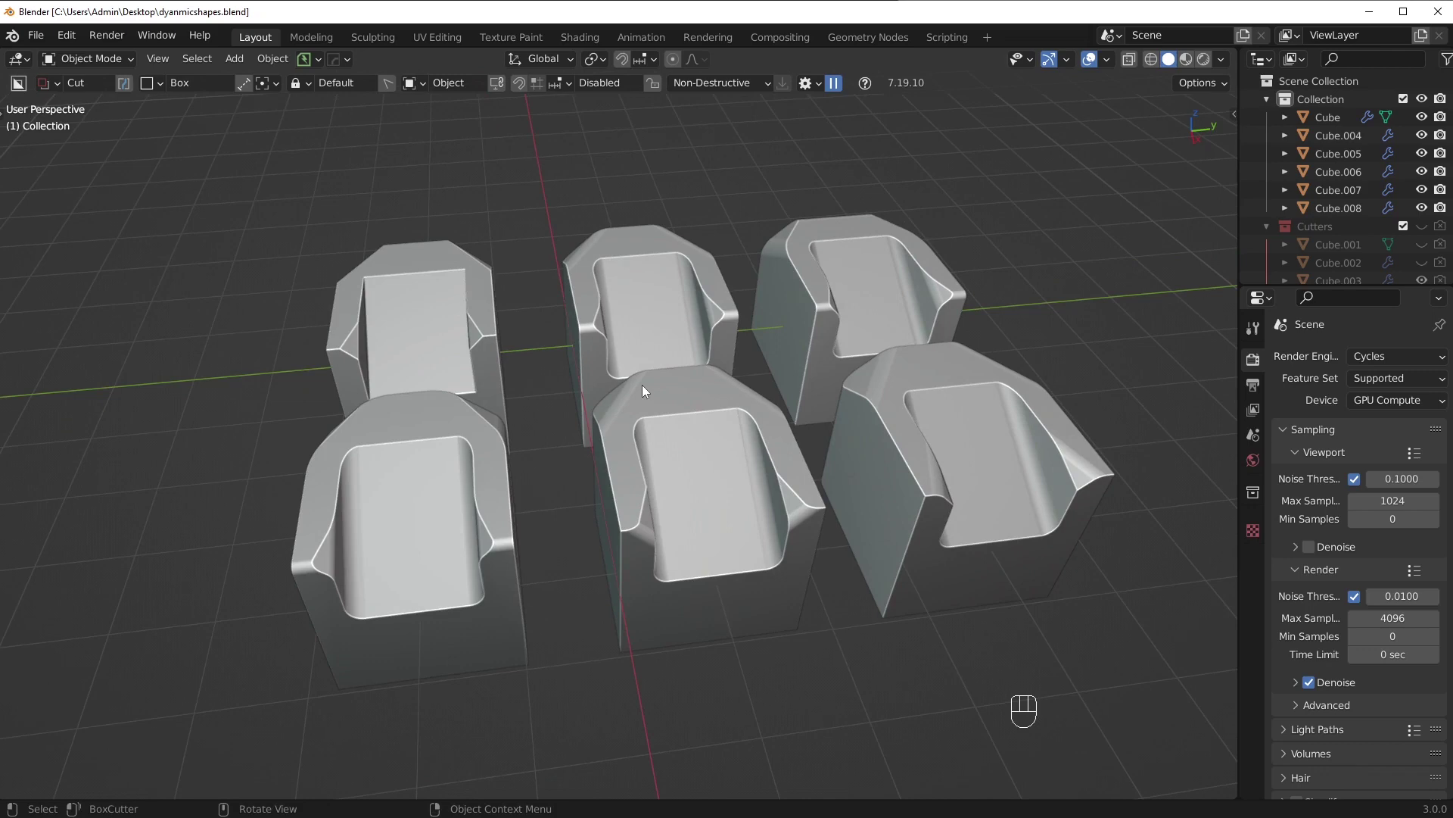
middle_click_drag(663, 384, 585, 393)
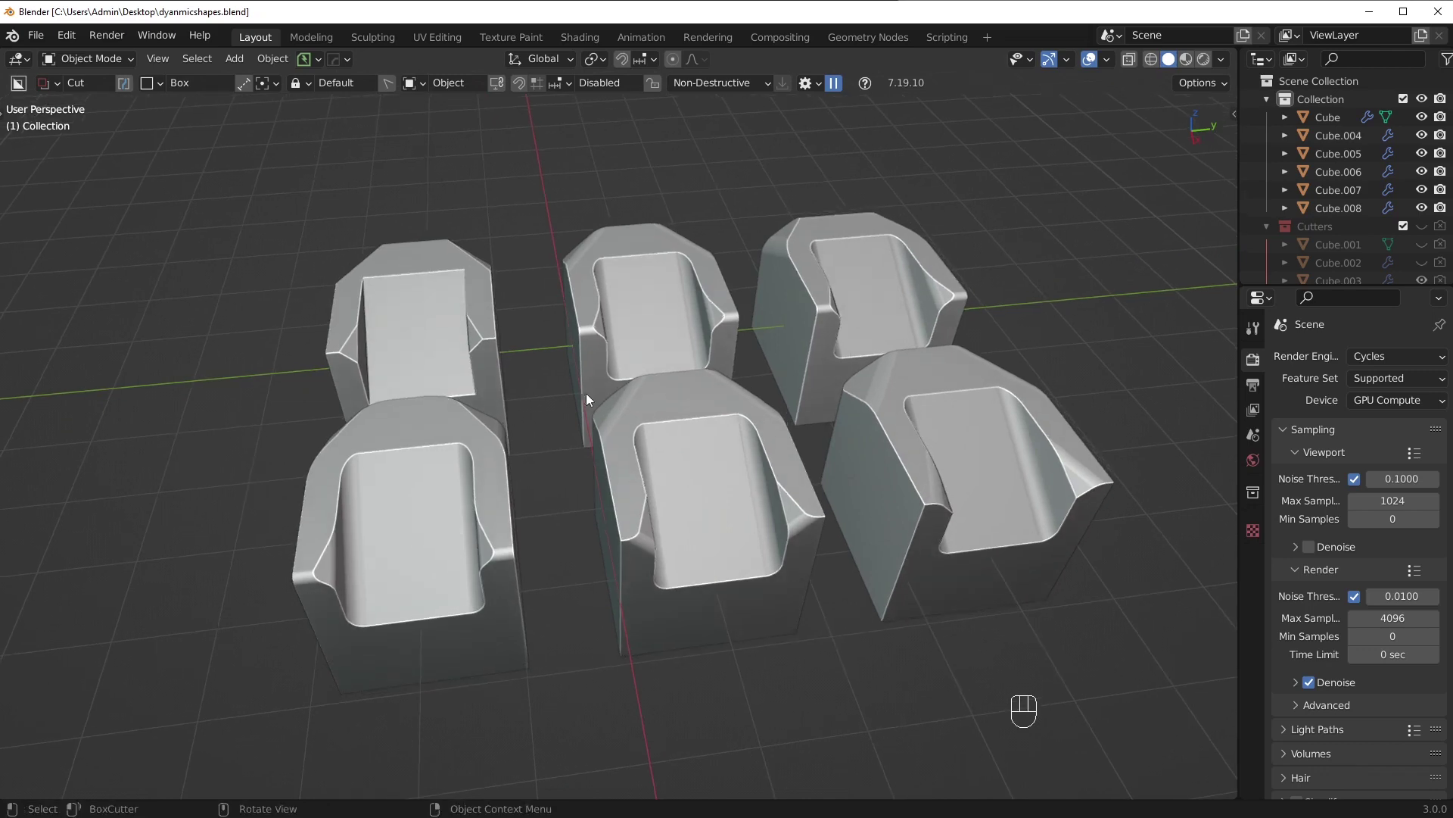
scroll(586, 393, "down", 3)
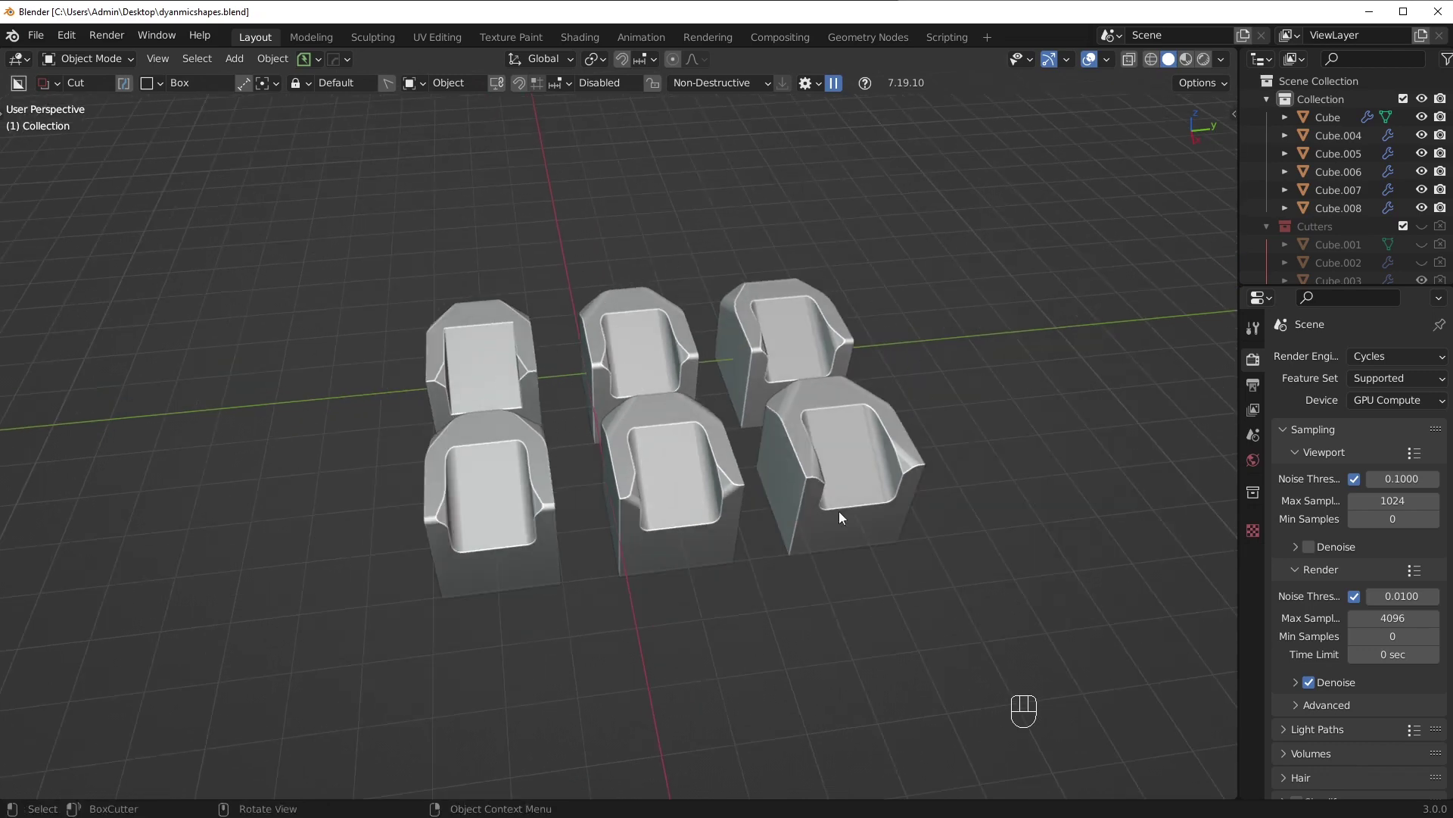
- Move the sharp-edged block (Cube) along the global Y axis in the negative direction, away from the other blocks
left_click(470, 377)
middle_click_drag(469, 376, 802, 445)
key("g")
key("y")
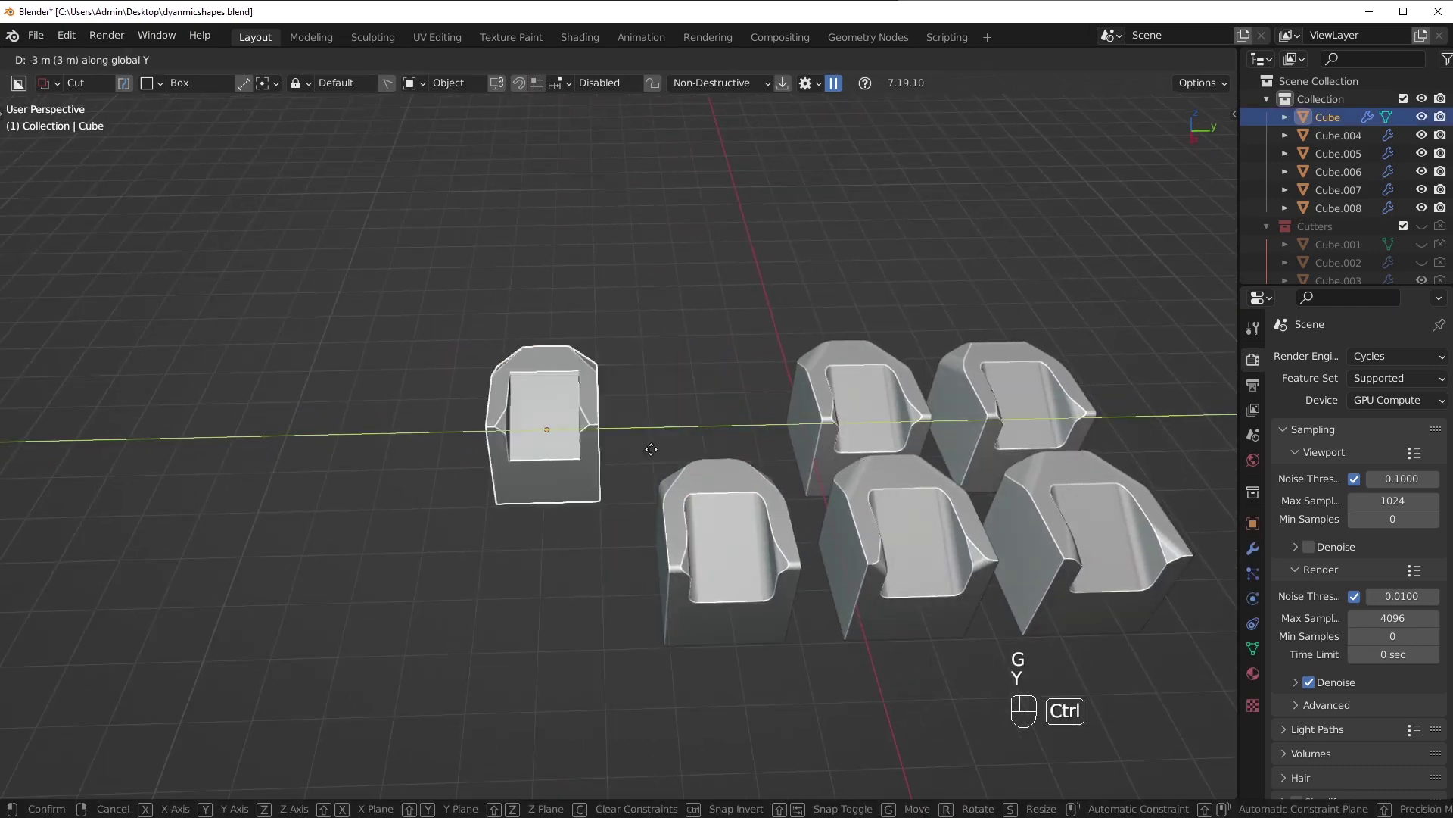
left_click(460, 453)
middle_click_drag(460, 452, 666, 505, "shift")
scroll(666, 506, "up", 6)
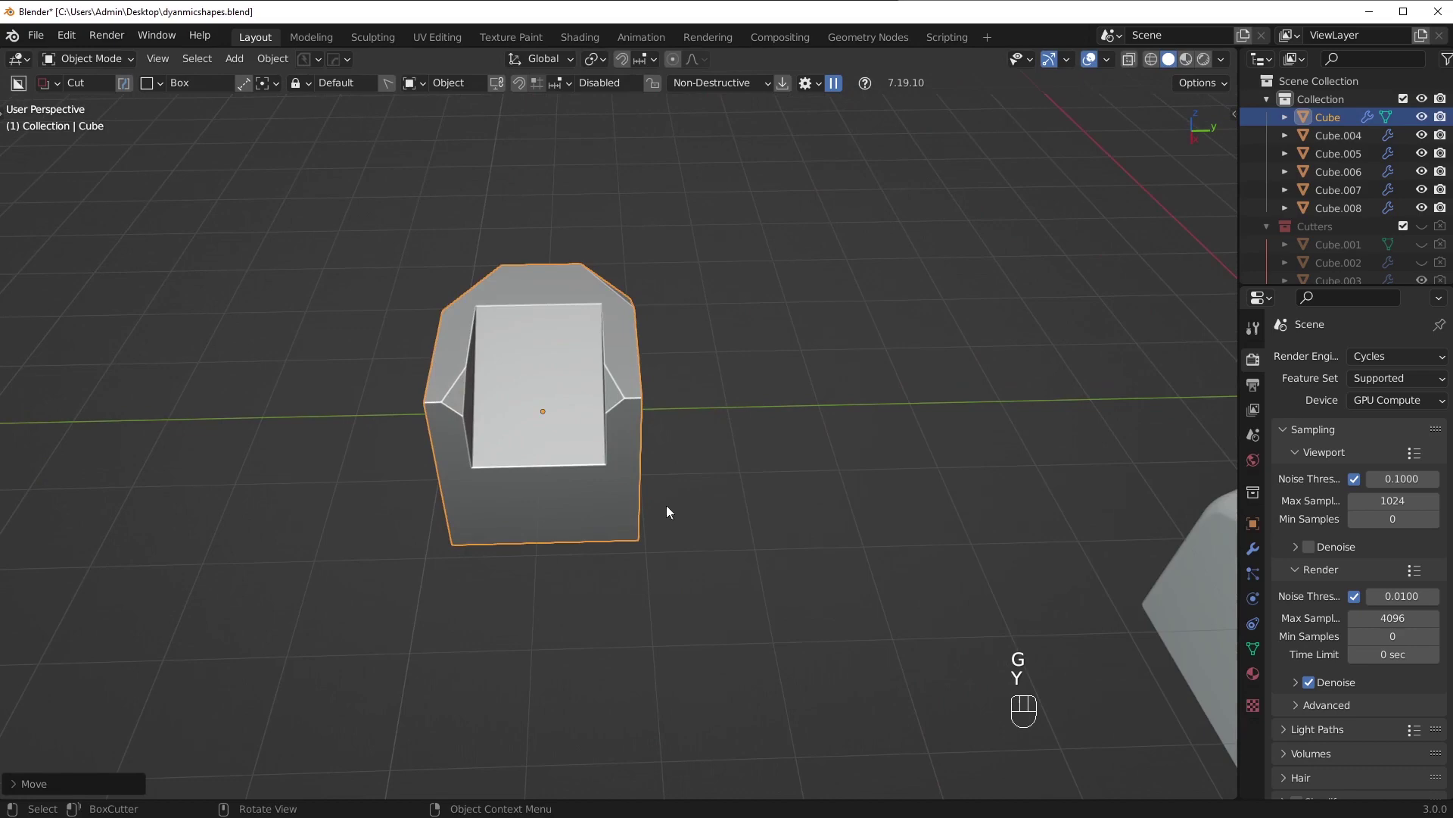
middle_click_drag(709, 324, 564, 326, "shift")
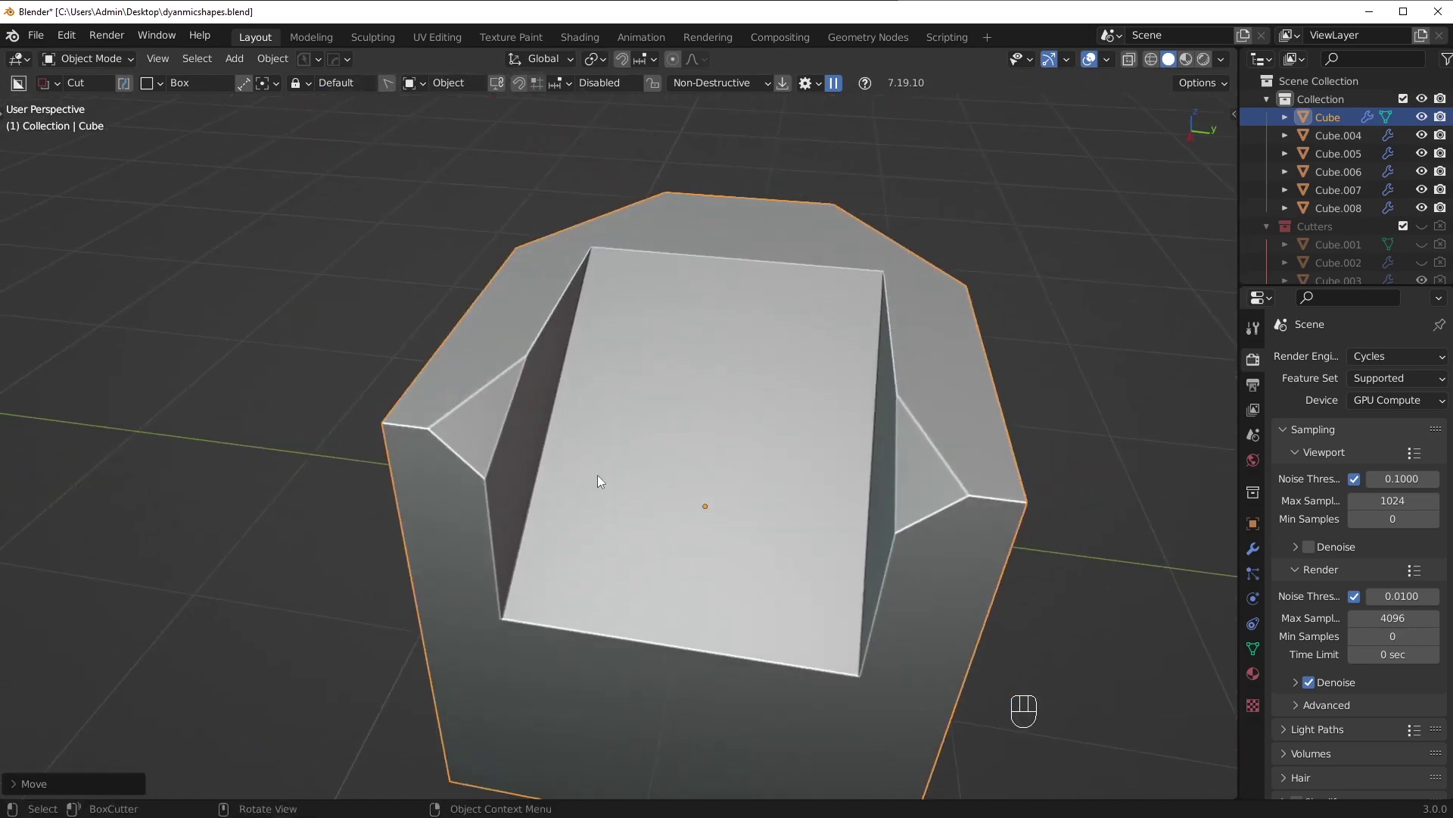
- Mark the two long edges between the recess floor and its side walls on the separated block, and bevel them about 0.18 m with 14 segments
middle_click_drag(598, 474, 648, 488)
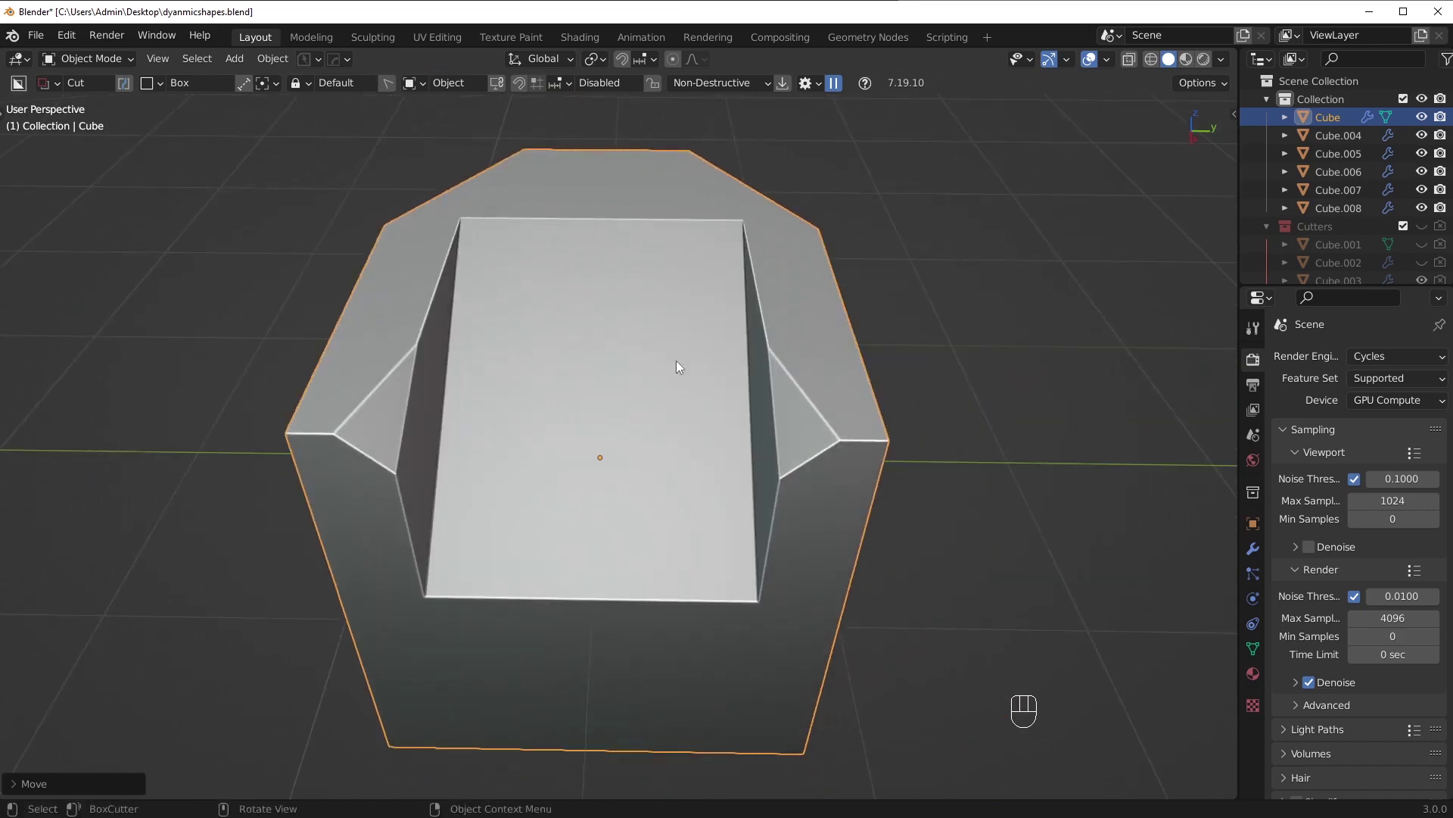
middle_click_drag(678, 367, 610, 401)
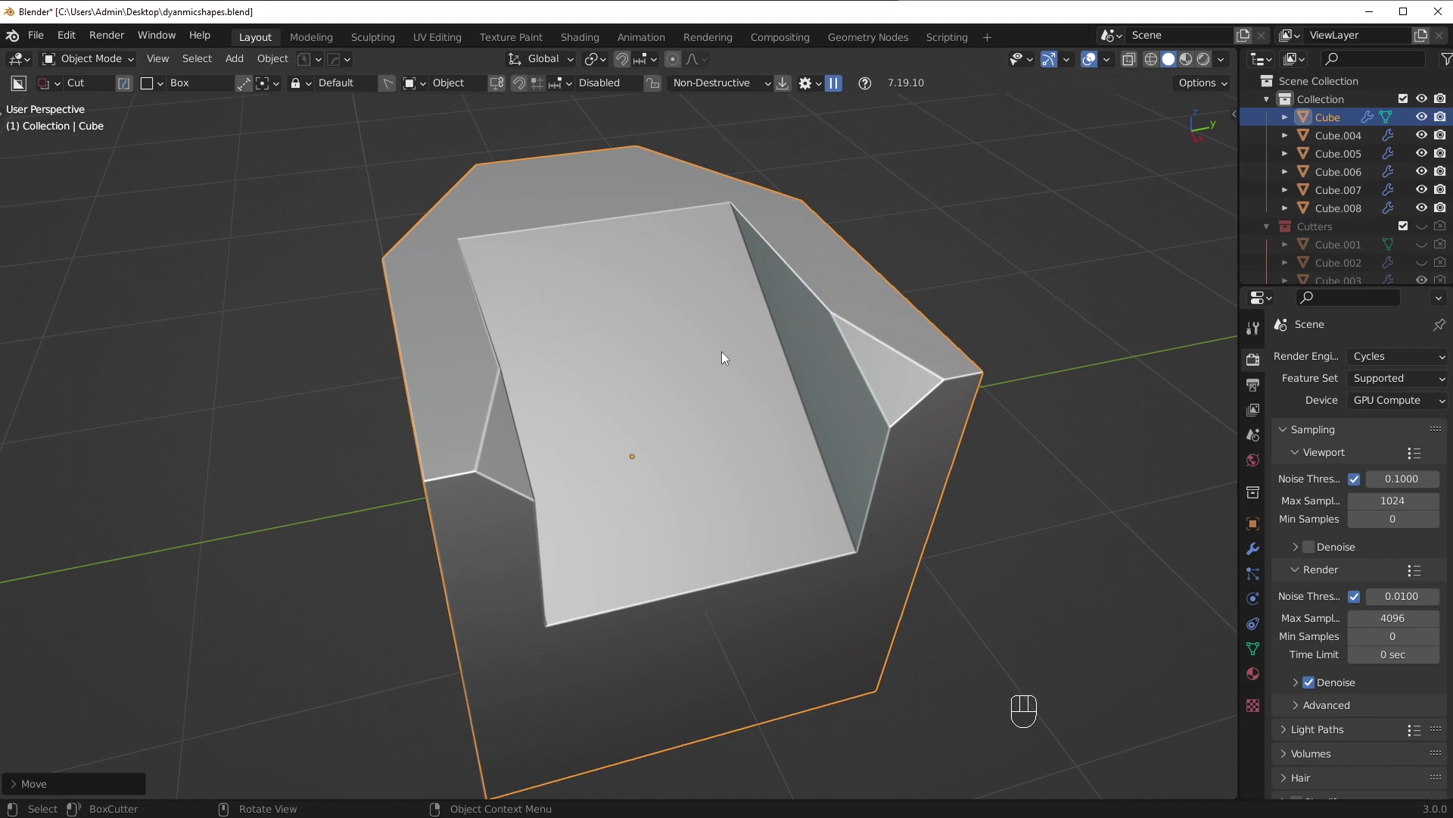
middle_click_drag(725, 352, 642, 351)
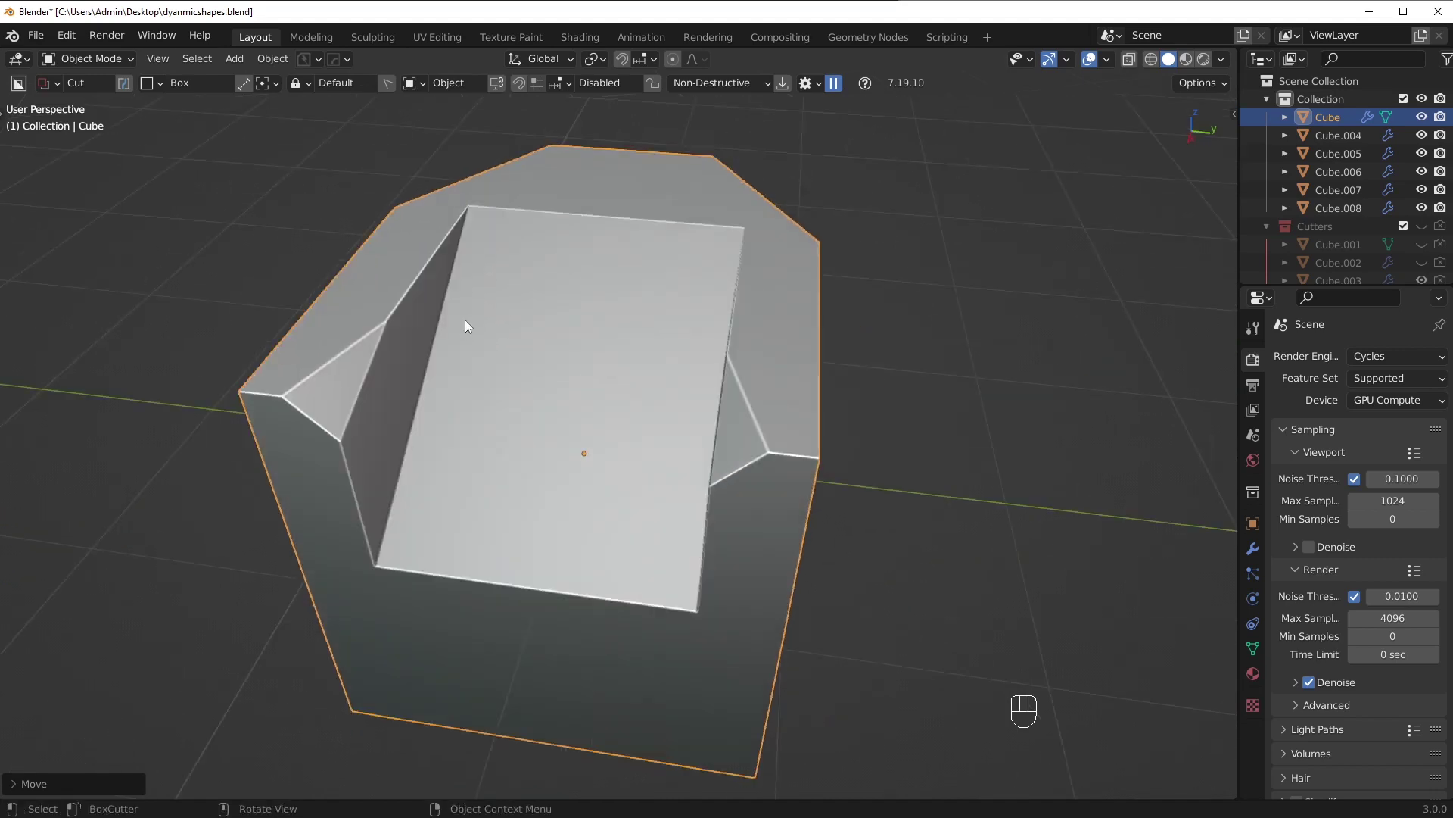
key("Tab")
middle_click_drag(704, 387, 765, 376)
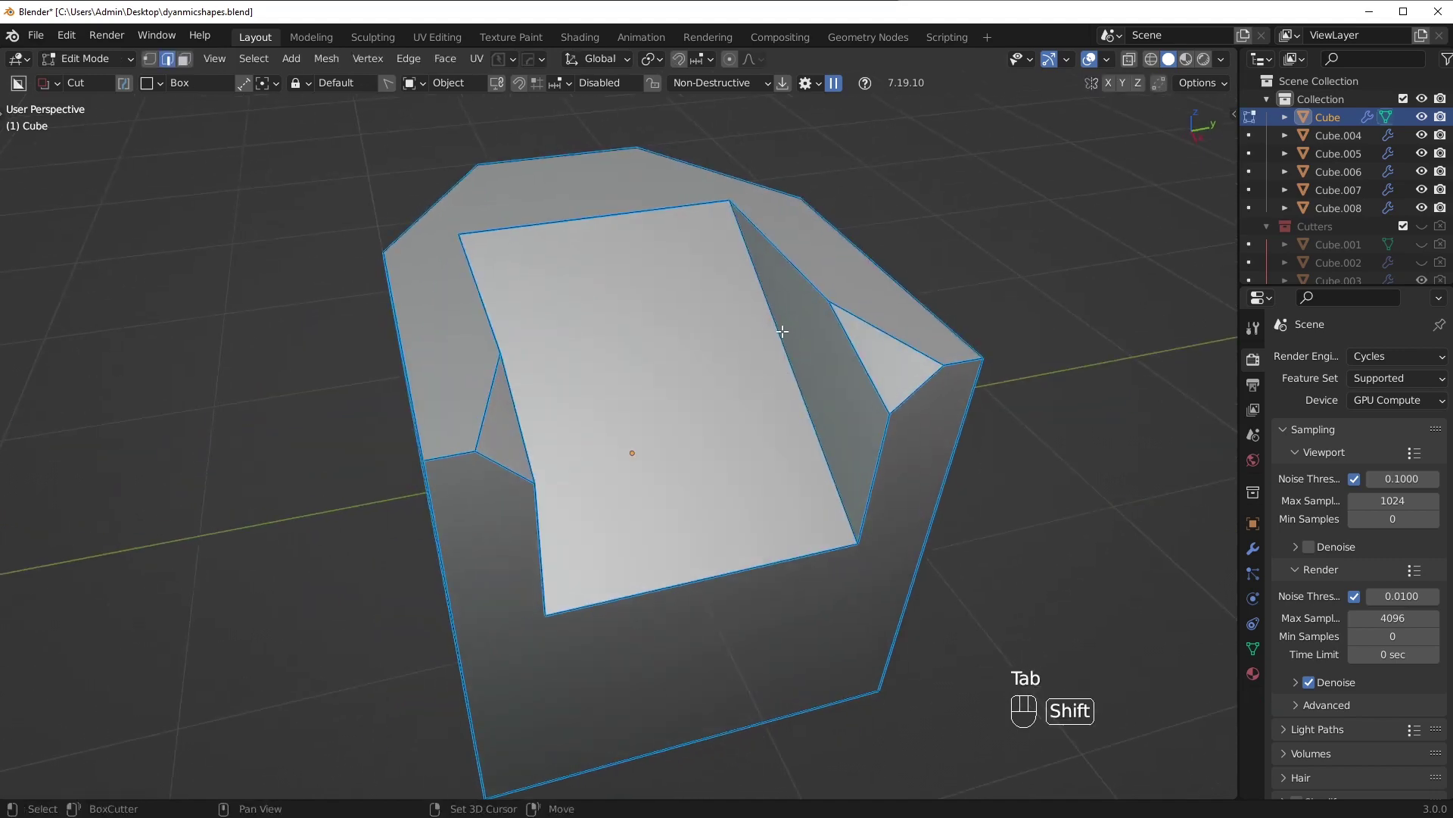
key("q")
left_click(1043, 312)
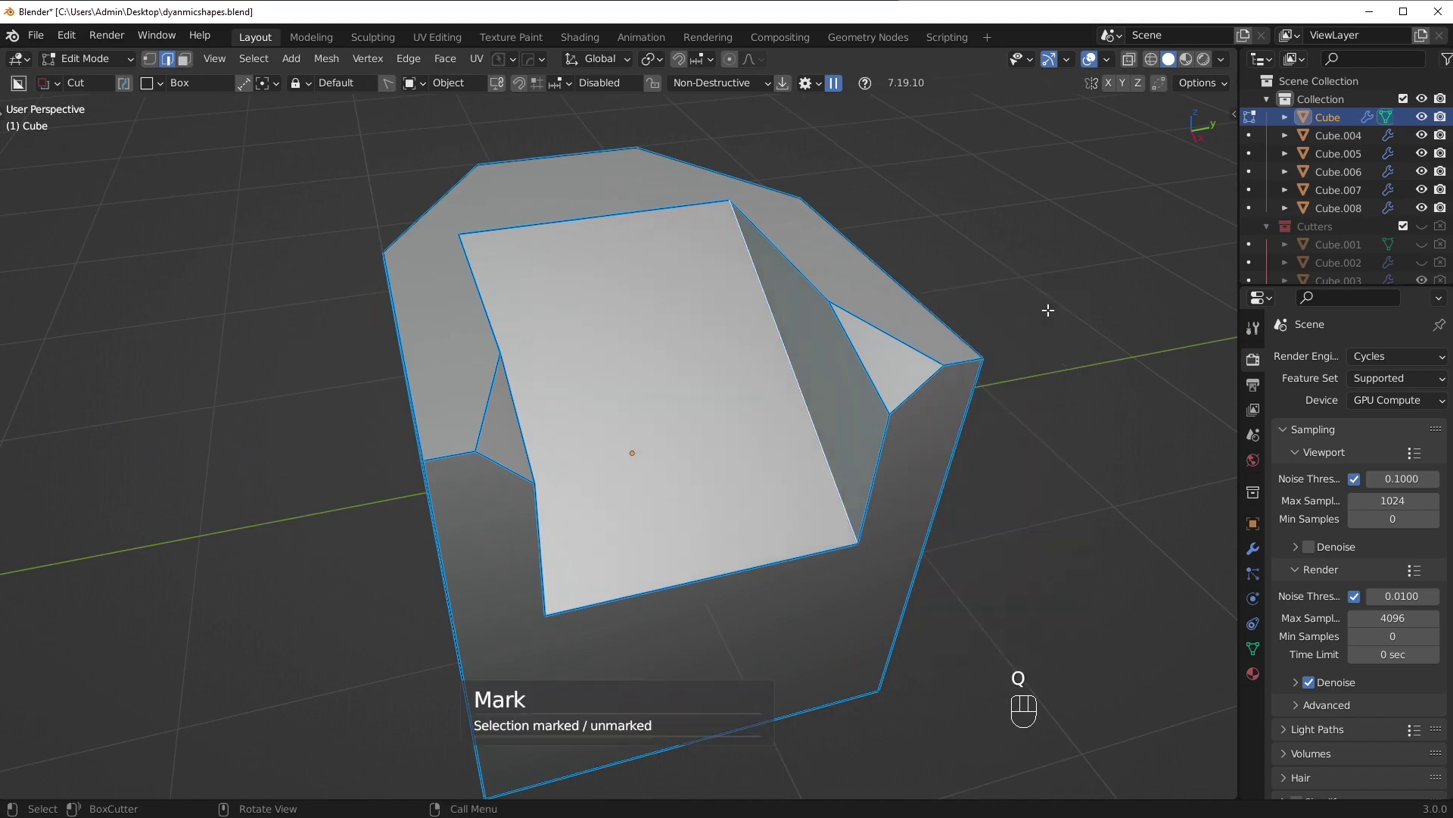
key("ctrl+b")
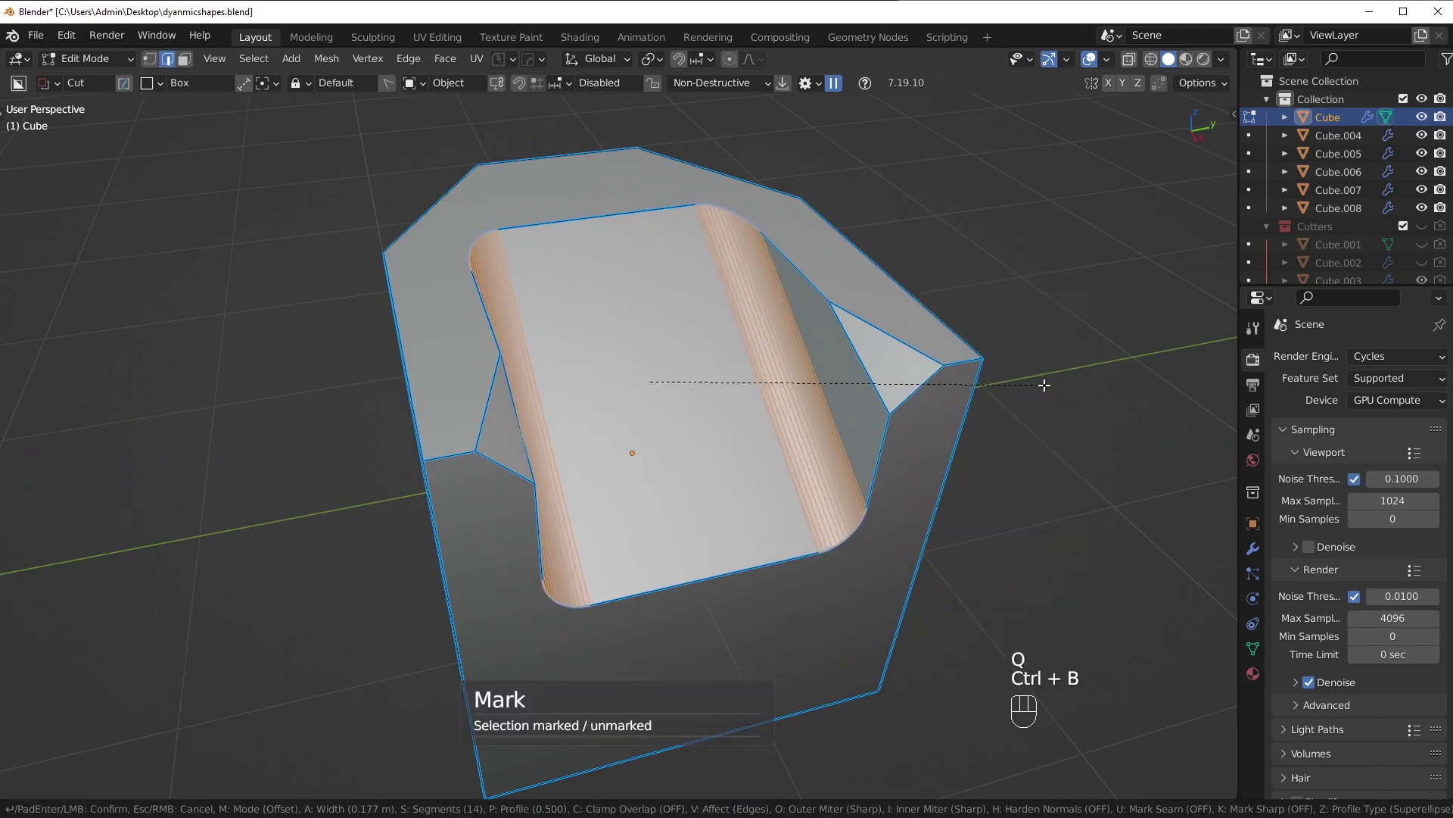
left_click(1024, 406)
key("Tab")
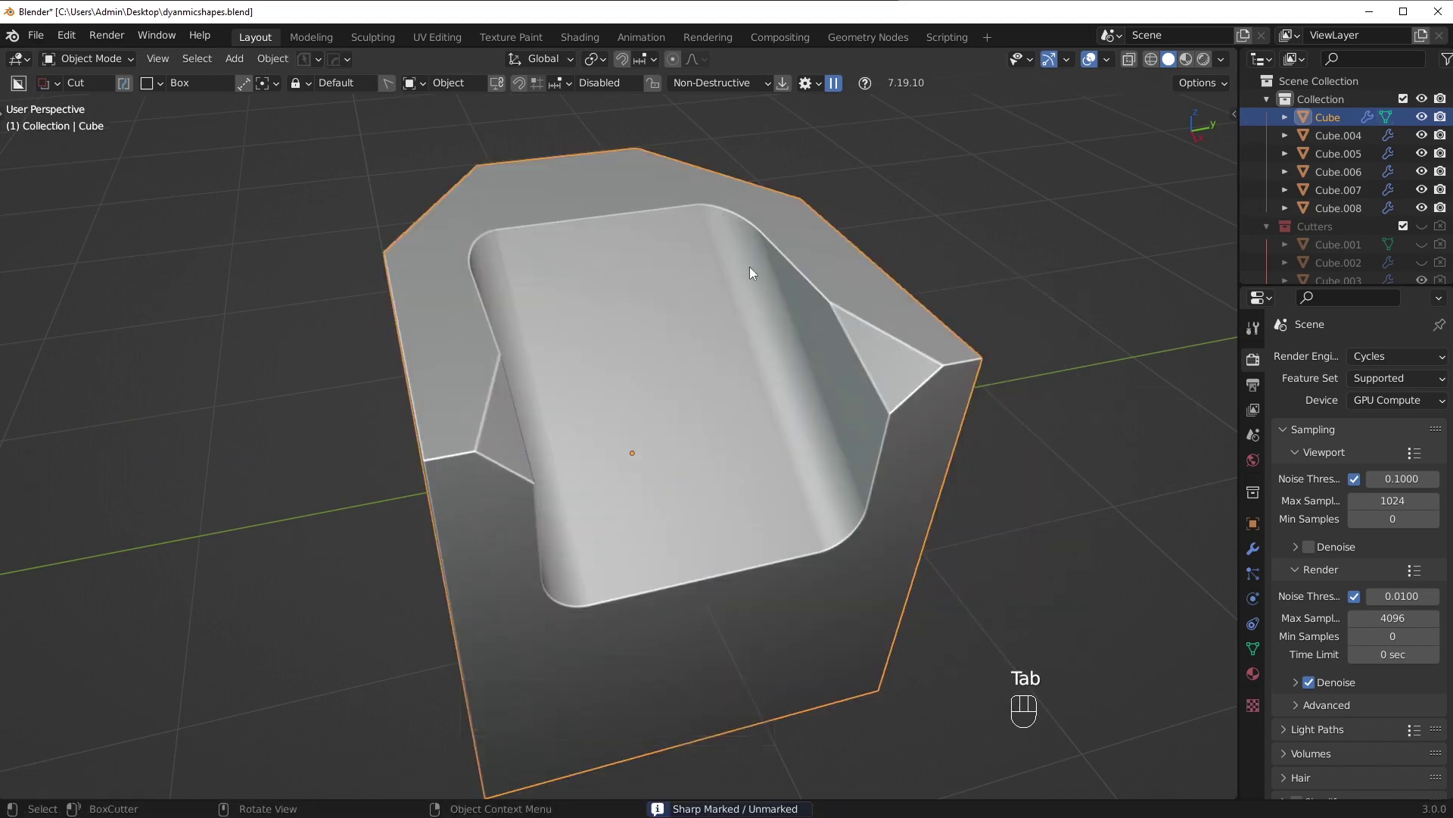
middle_click_drag(750, 267, 758, 330)
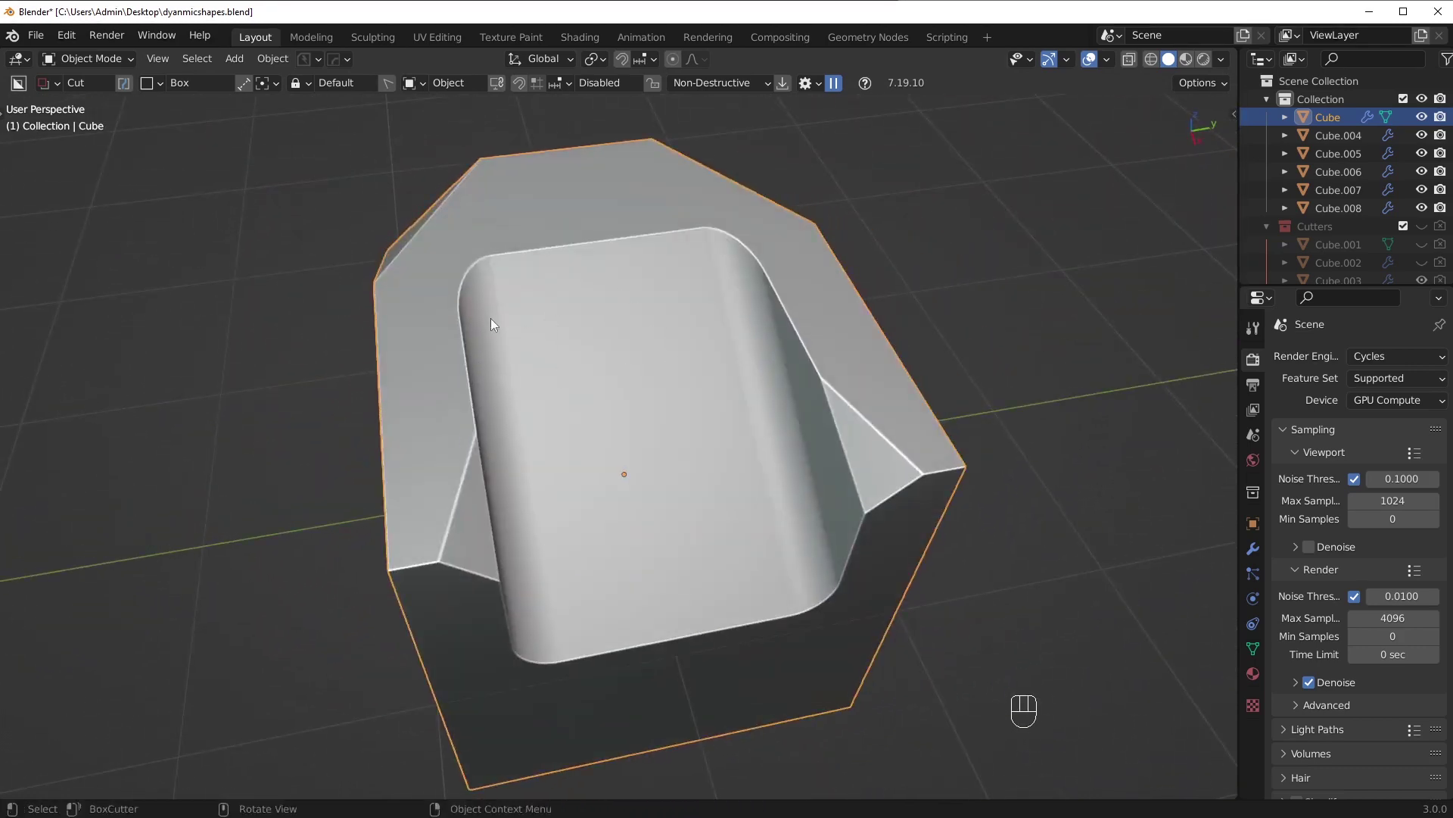
- Undo the bevel, the edge marking and the move of the sharp-edged block, and deselect everything
key("ctrl+z")
key("ctrl+z")
key("ctrl+z")
key("ctrl+z")
key("ctrl+z")
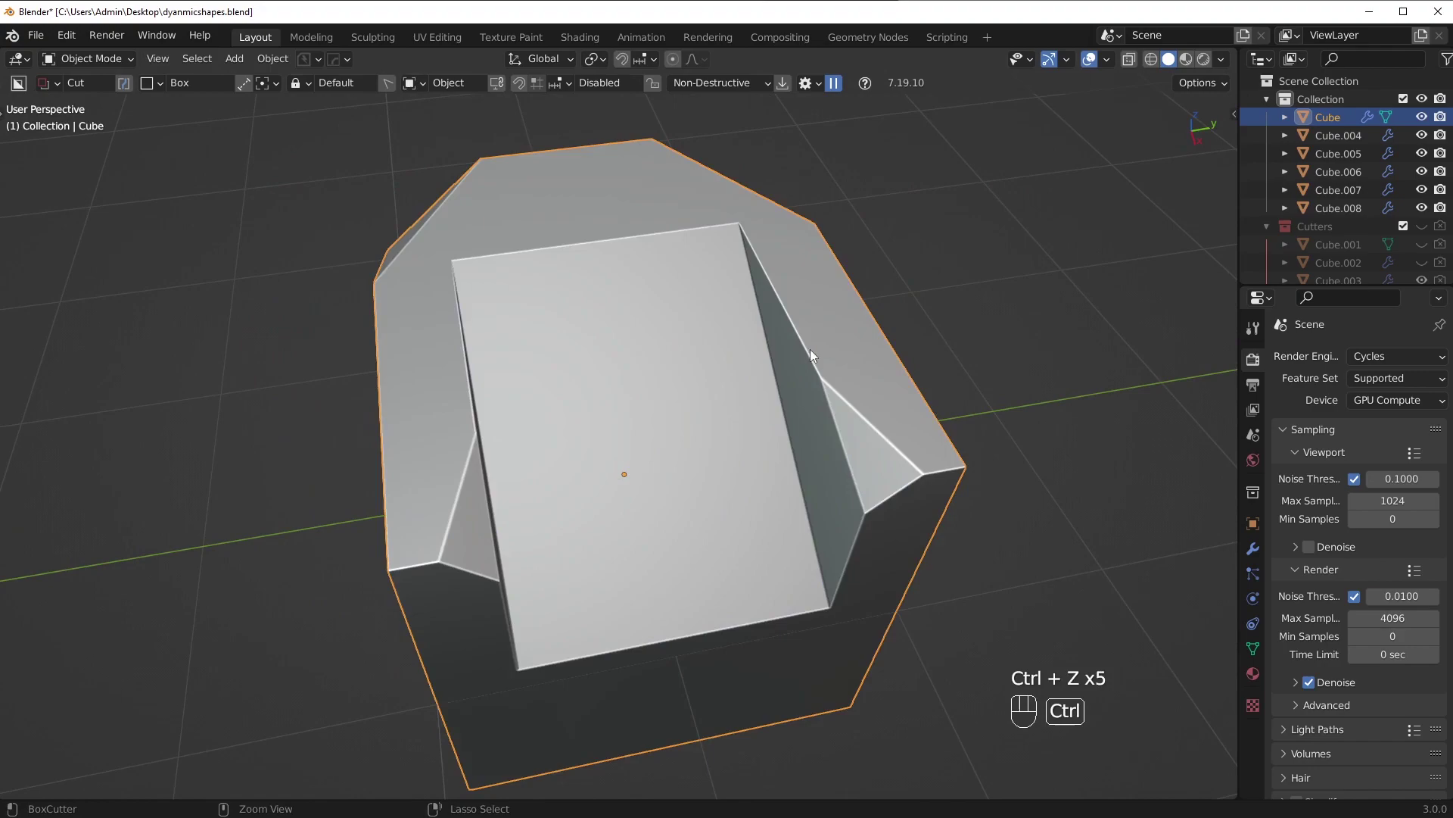
key("ctrl+z")
mouse_move(816, 348)
middle_mouse_down("shift")
mouse_move(733, 333)
mouse_move(130, 353)
mouse_move(811, 360)
middle_mouse_up("shift")
key("alt+a")
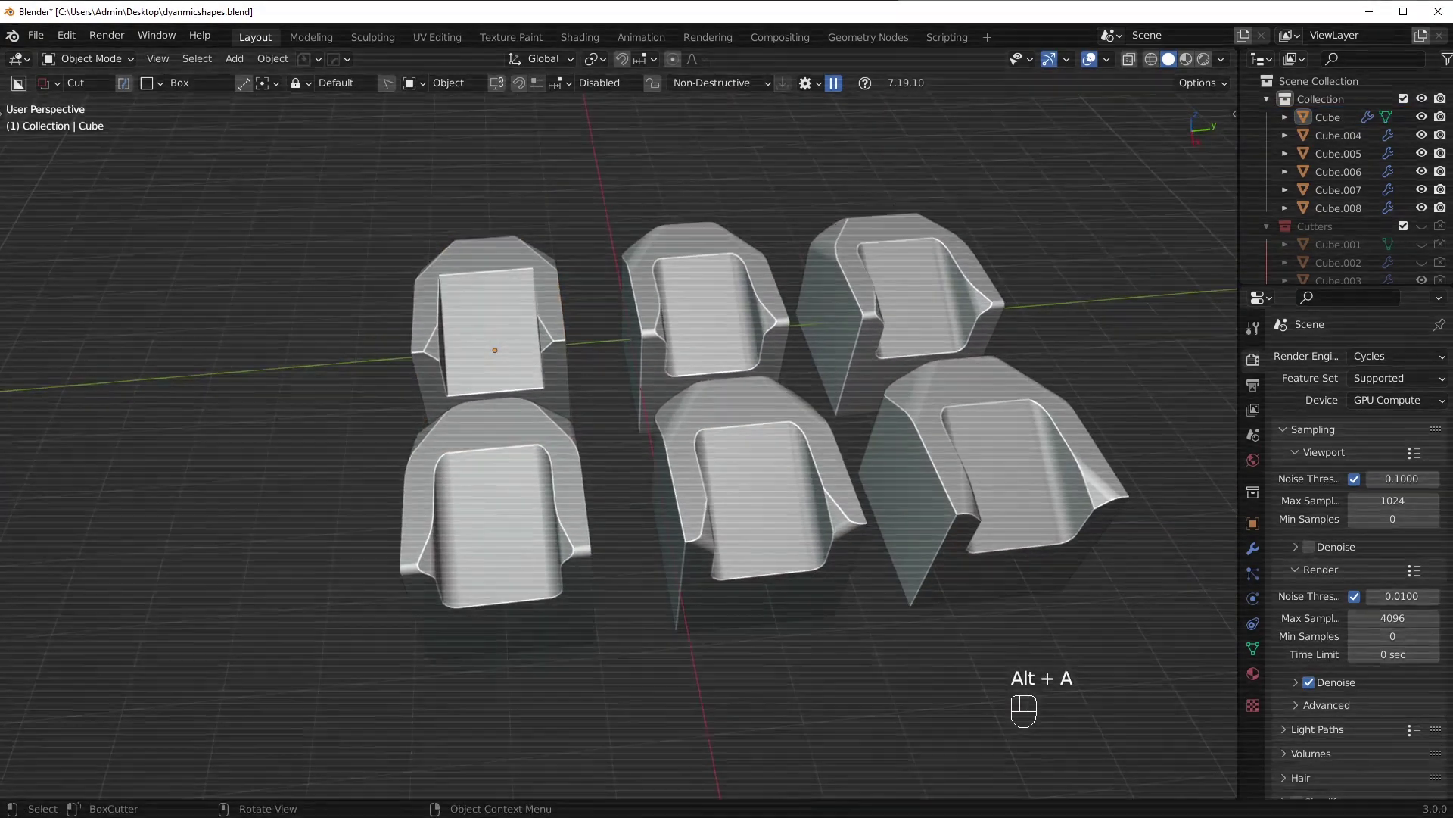
- Examine Cube.006 and the recess edges of Cube.004 up close, comparing them with the sharp-edged block
scroll(726, 424, "up", 3)
left_click(642, 495)
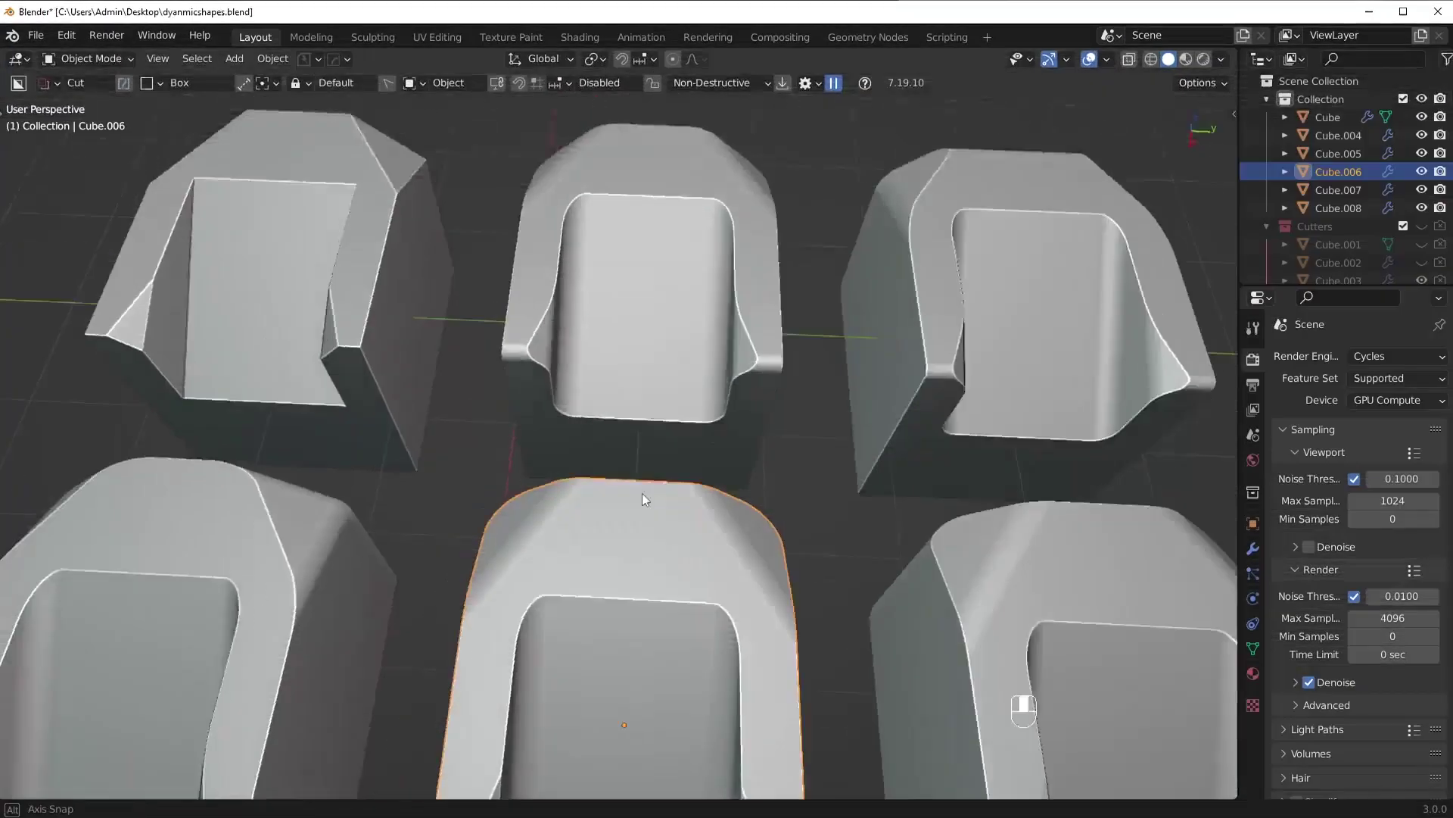
scroll(653, 522, "up", 2)
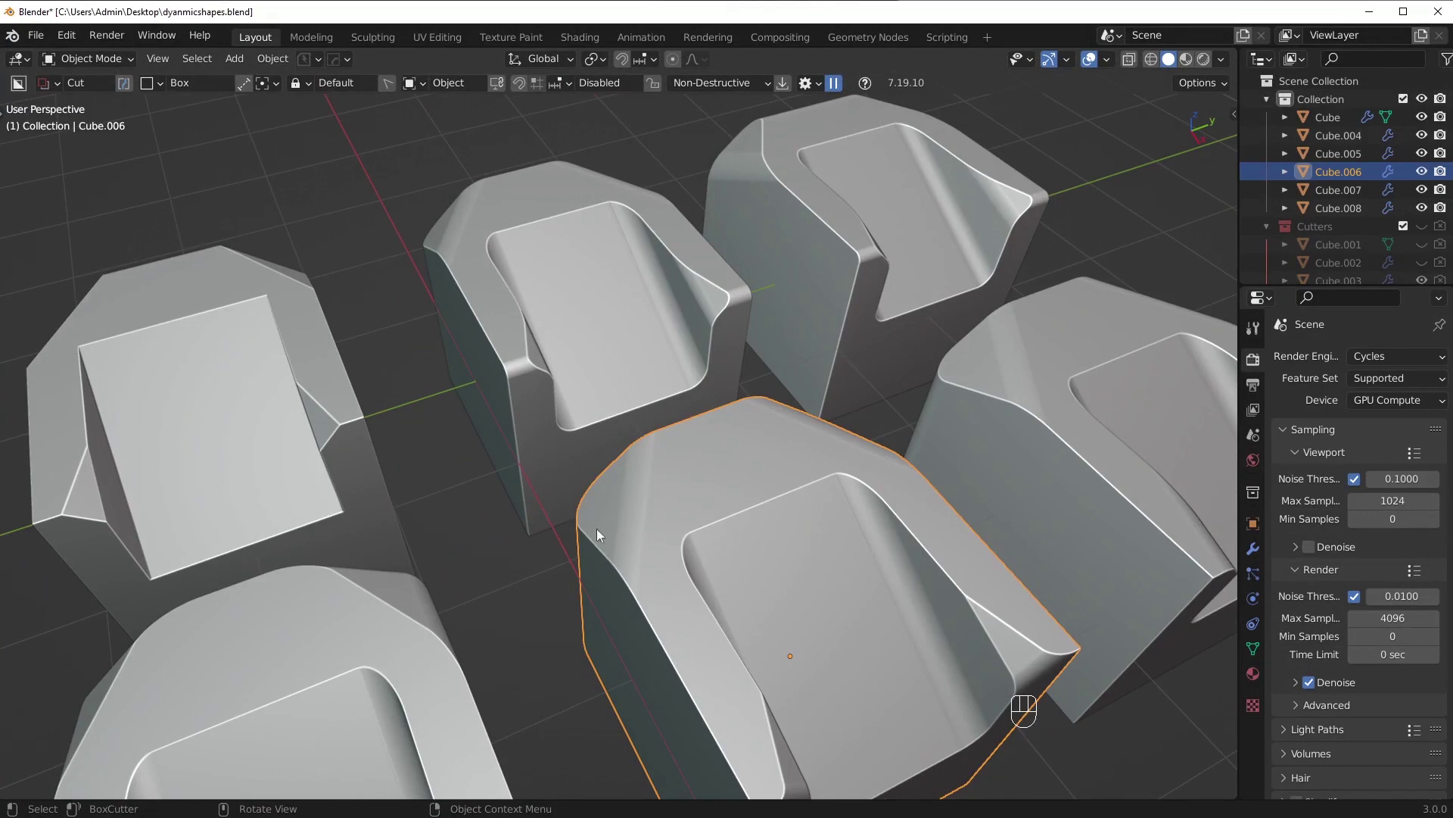
middle_click_drag(620, 561, 163, 345)
middle_click_drag(570, 371, 644, 363)
left_click(529, 339)
scroll(539, 303, "up", 4)
middle_click_drag(551, 265, 661, 406)
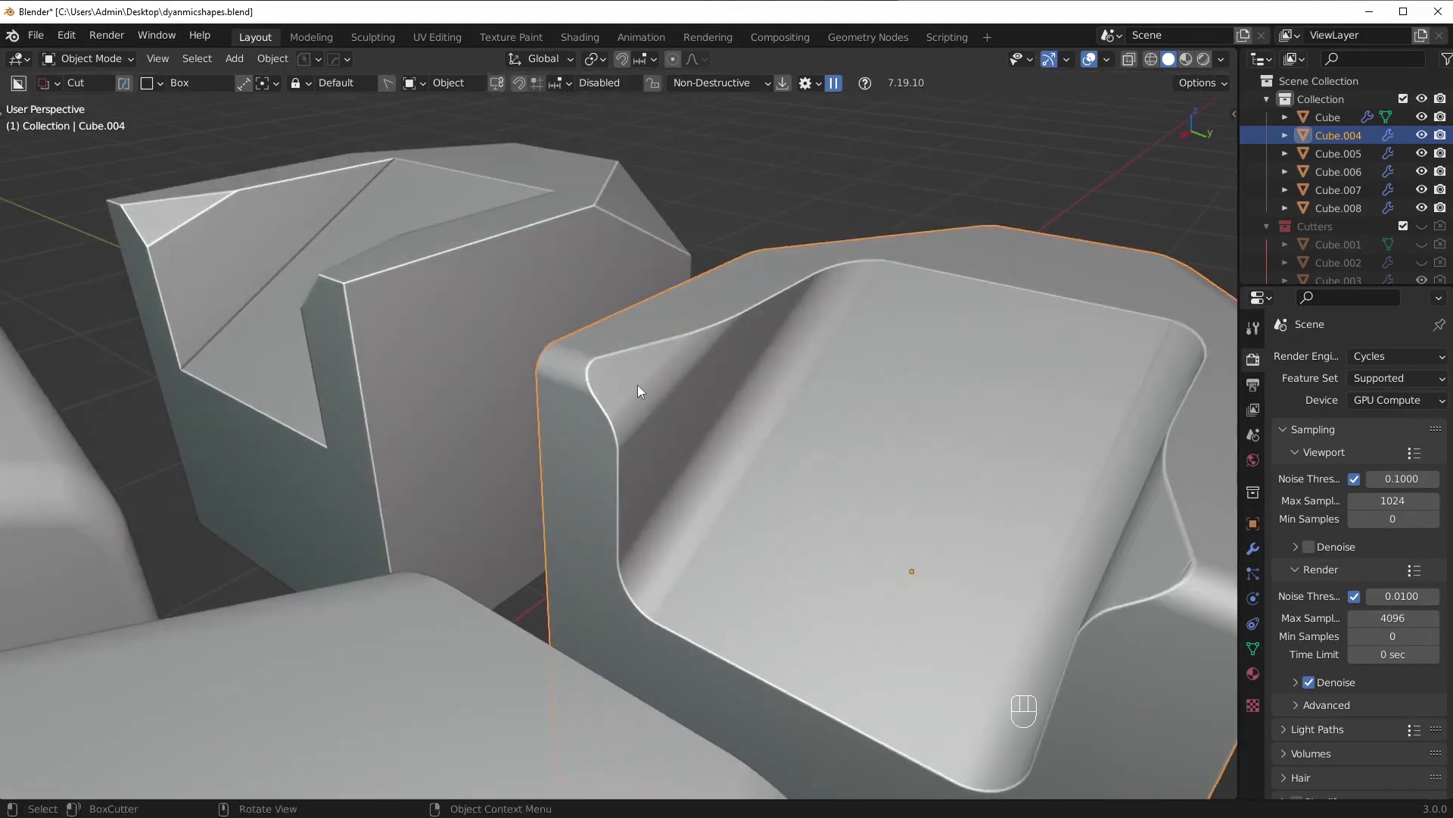
- Examine the rounded recess corners and arm transitions of Cube.006 alongside the neighbouring block variants
middle_click_drag(566, 376, 666, 515)
left_click(496, 620)
scroll(606, 477, "up", 4)
scroll(473, 438, "down", 2)
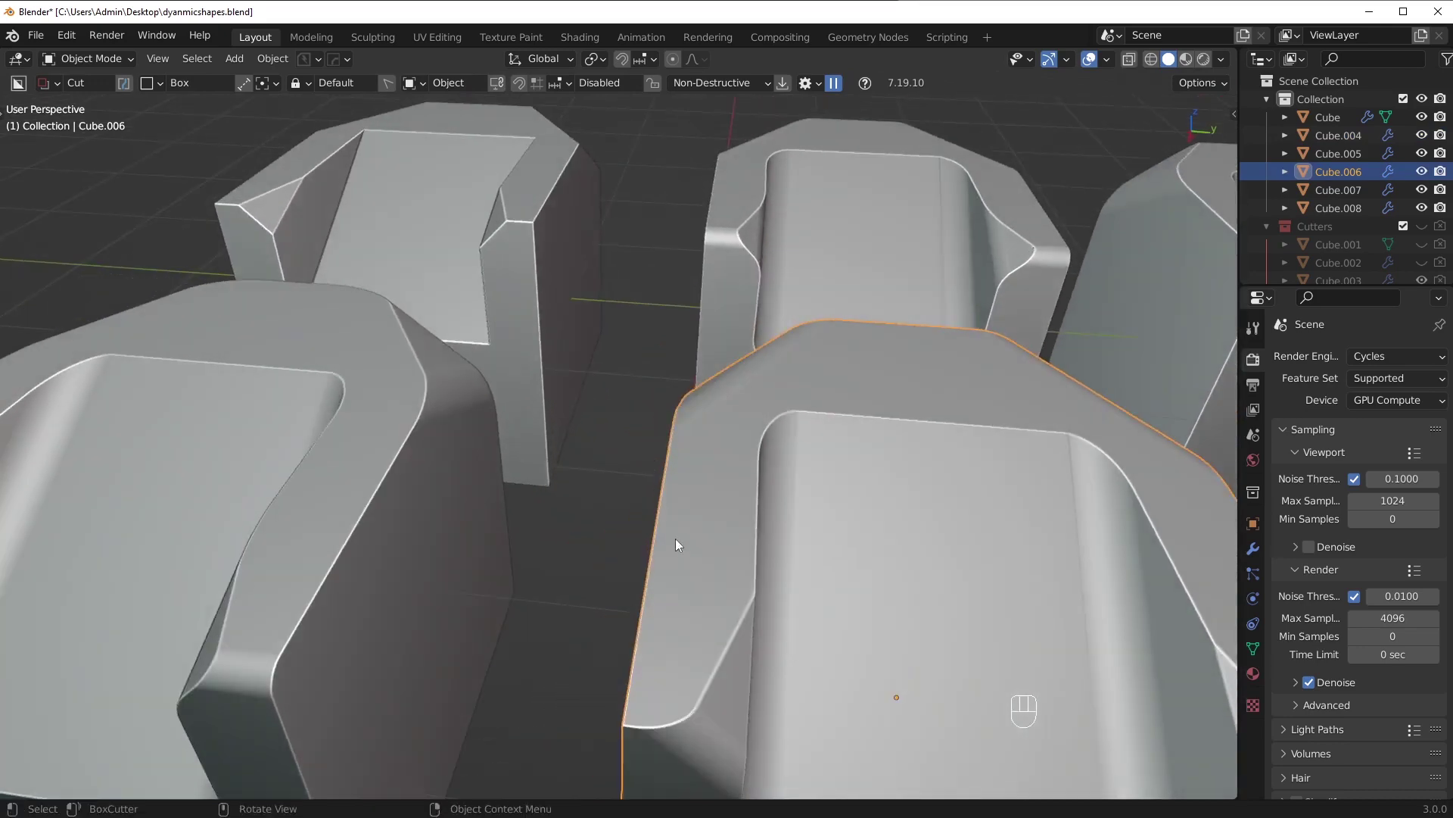
scroll(801, 556, "down", 3)
middle_click_drag(801, 556, 719, 436)
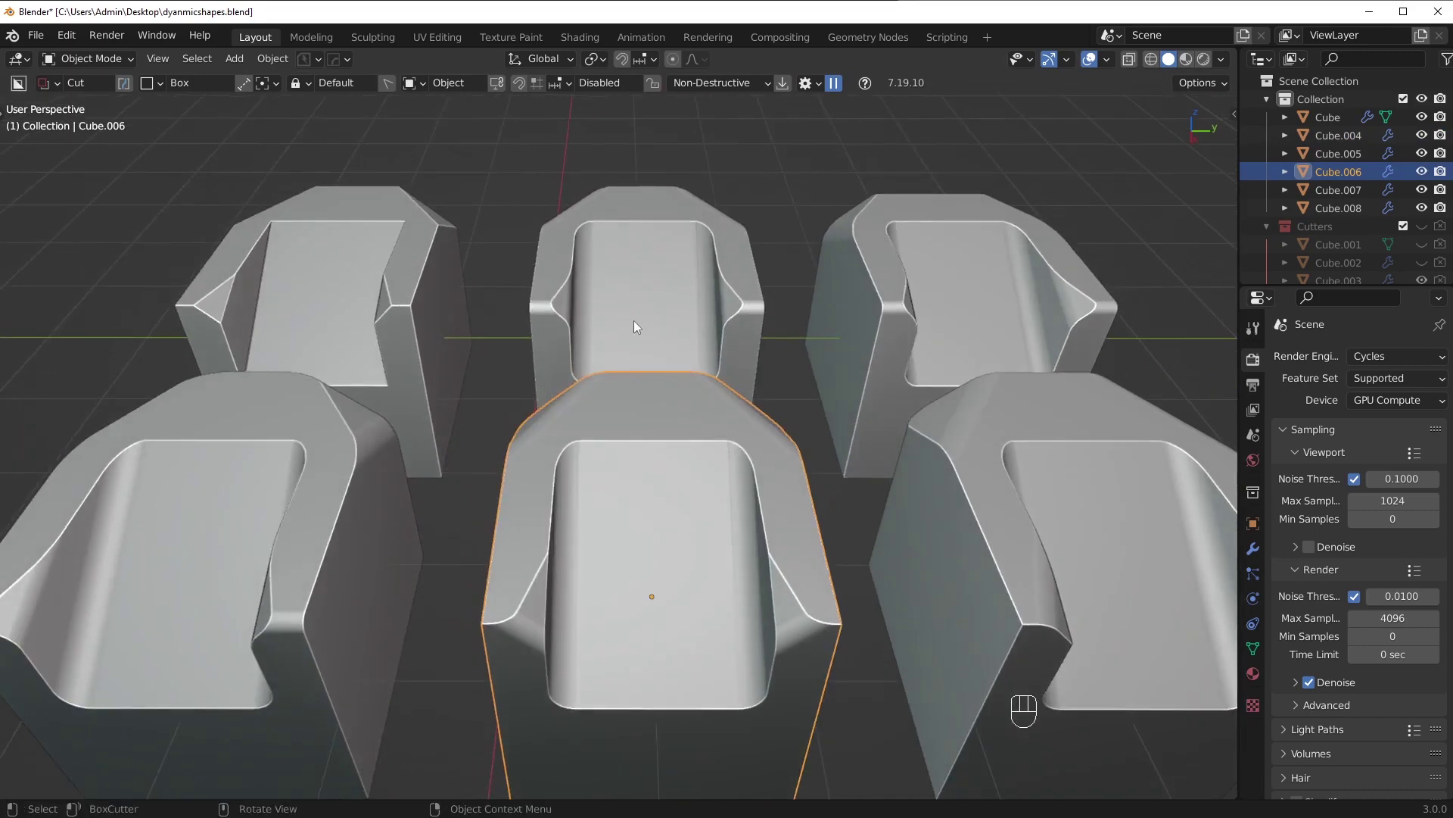
middle_click_drag(598, 319, 520, 325)
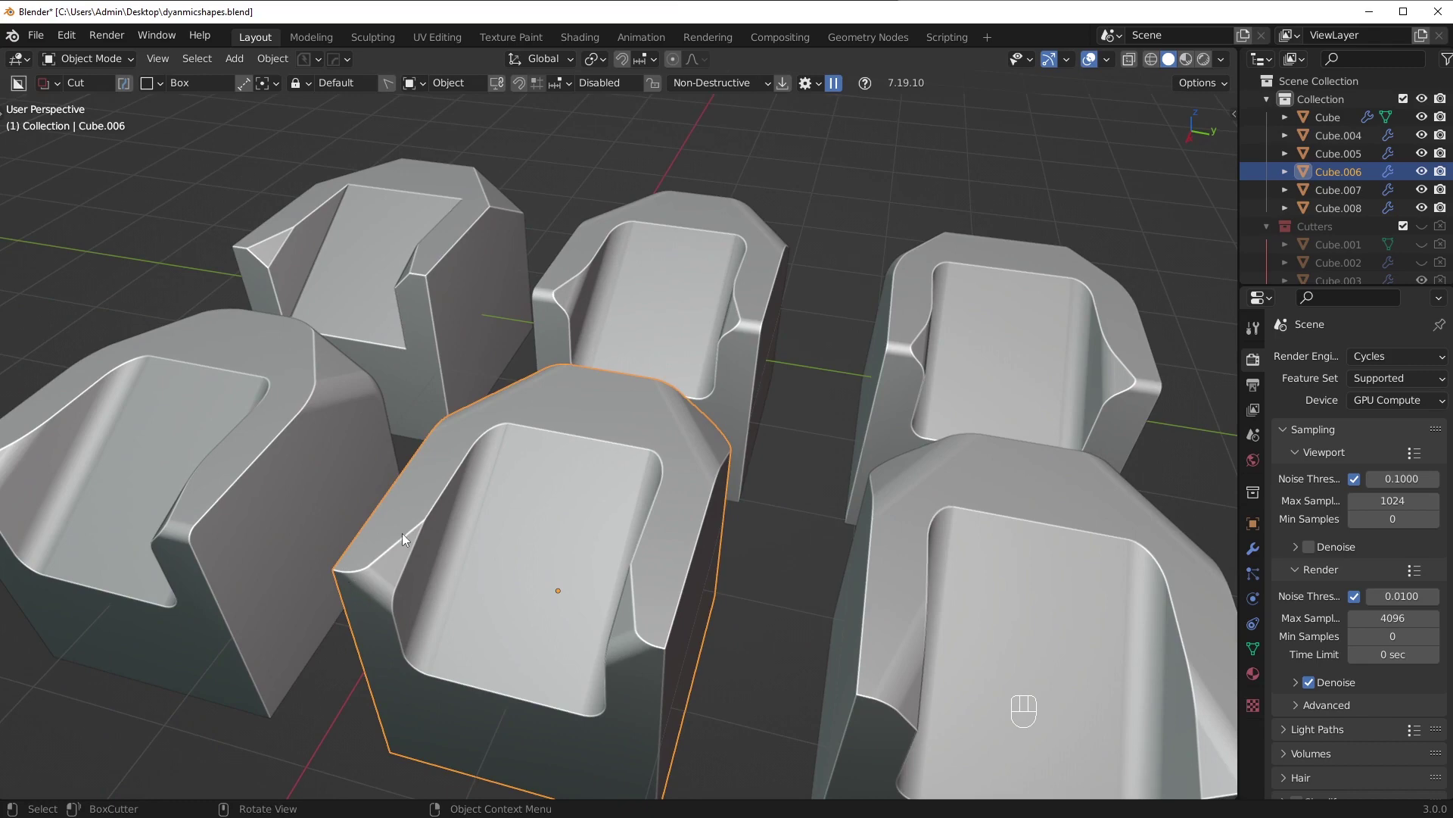
middle_click_drag(611, 465, 562, 312)
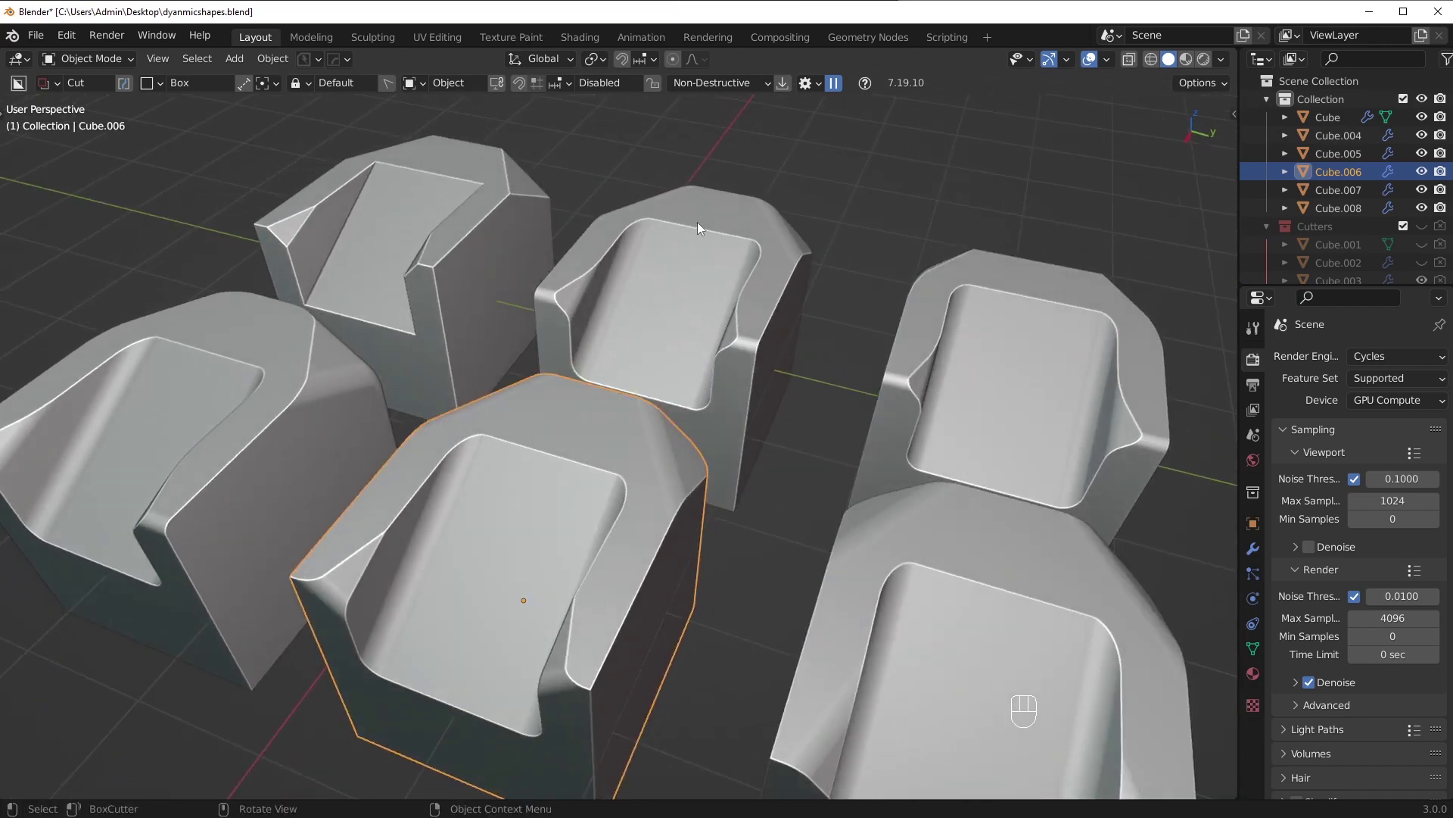
middle_click_drag(715, 360, 542, 458)
scroll(499, 453, "up", 4)
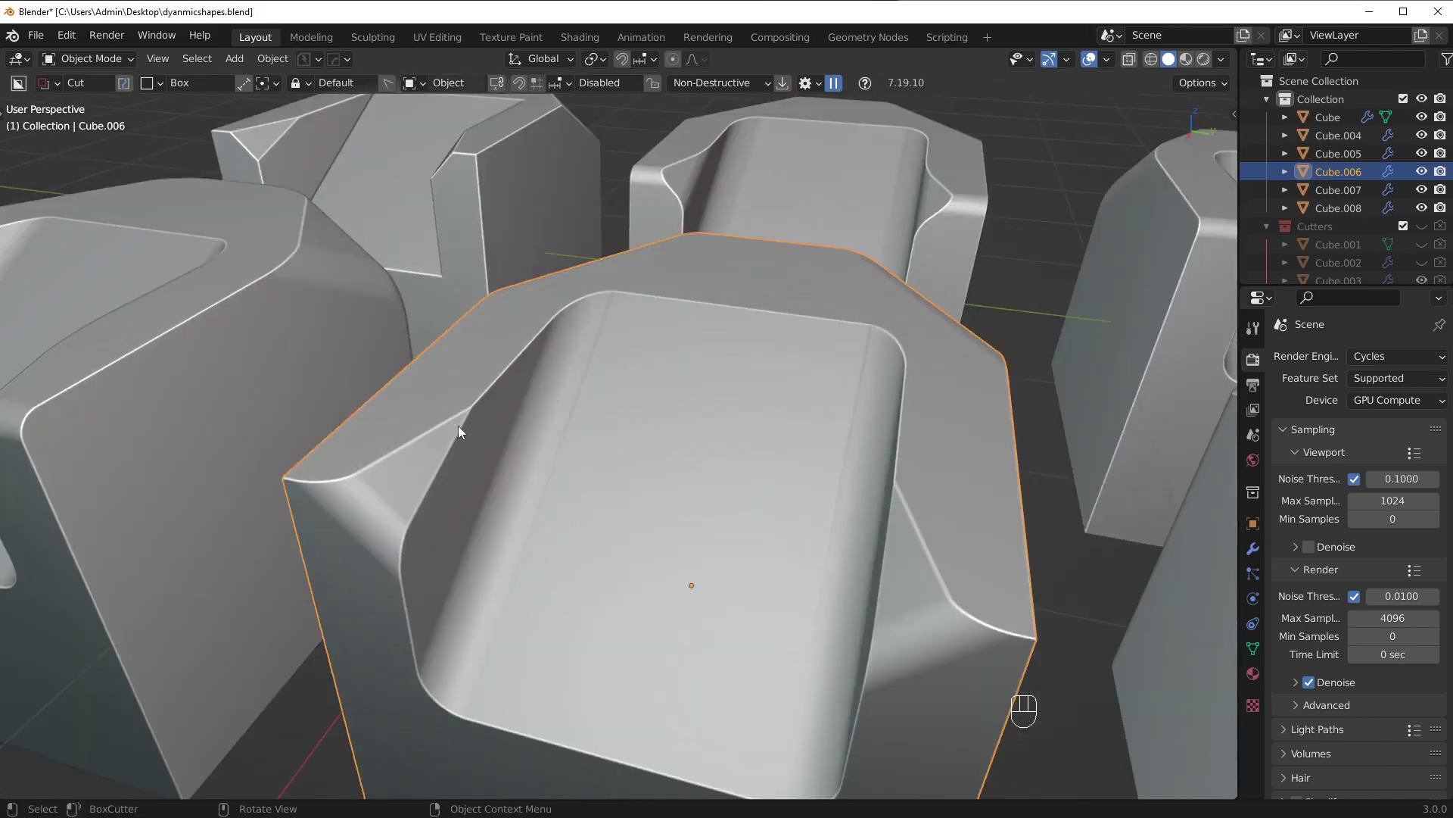
- Save the blend file with the six block variants
scroll(680, 531, "down", 5)
scroll(693, 539, "up", 2)
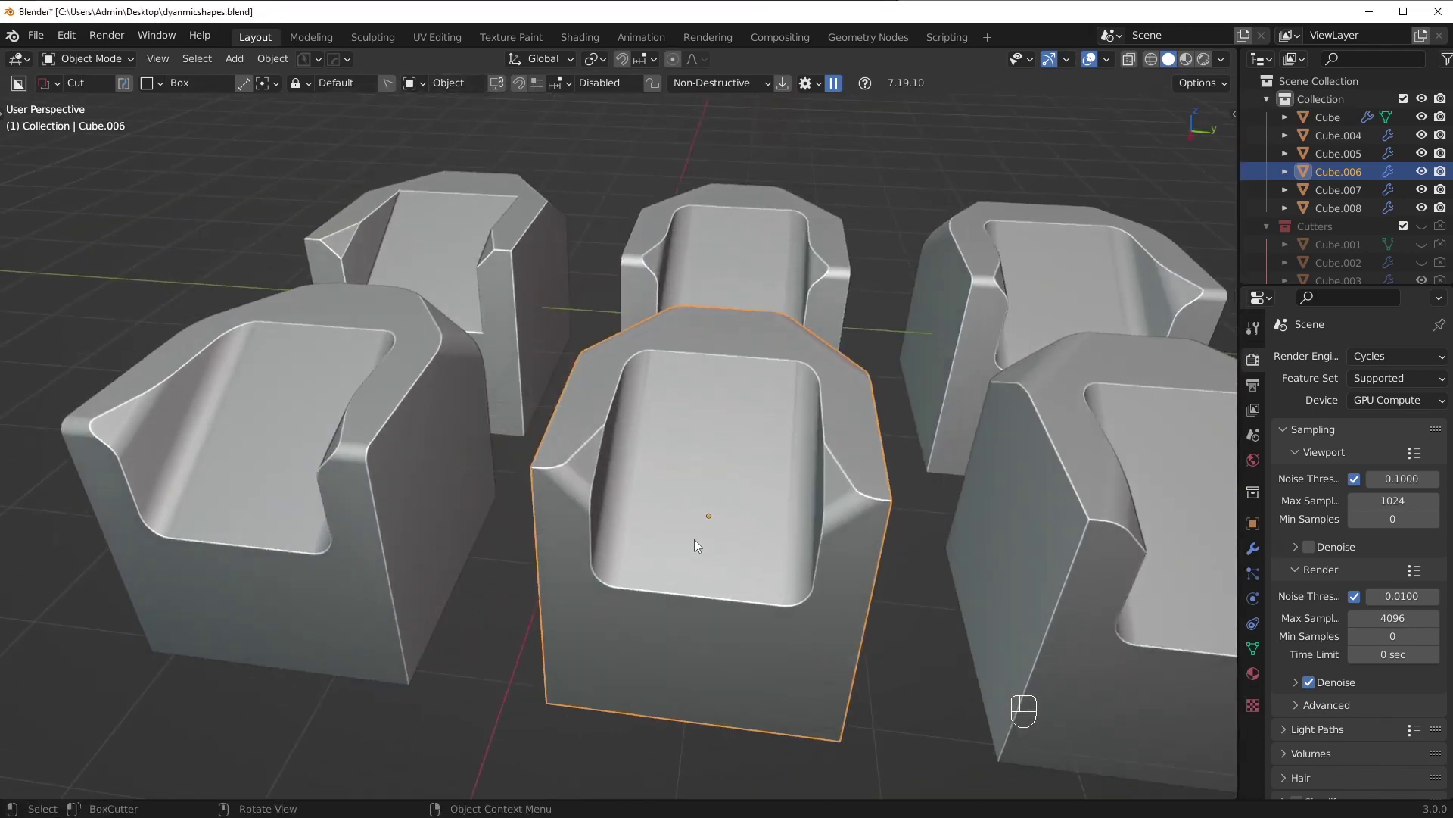
middle_click_drag(694, 539, 567, 349)
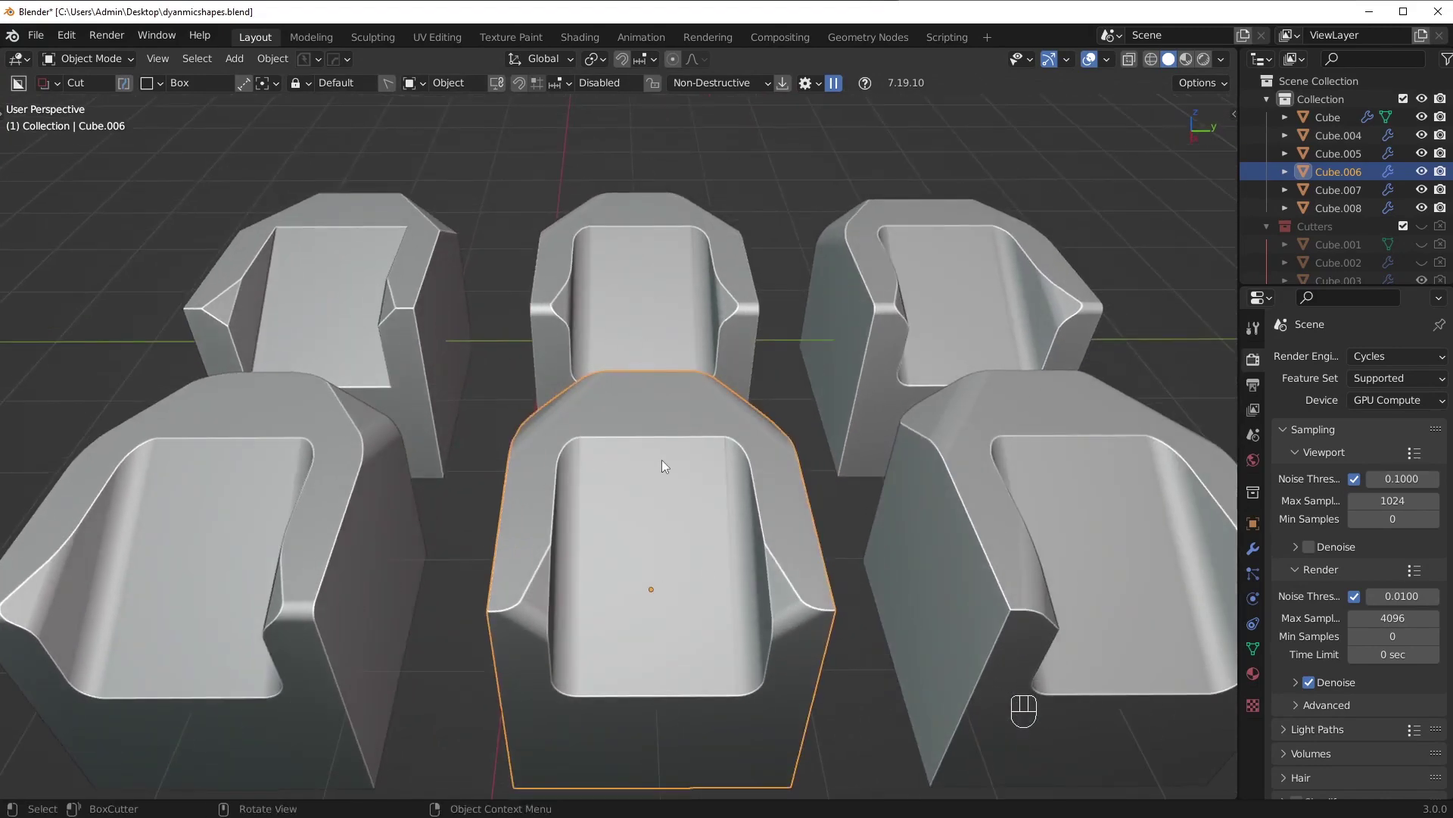
key("ctrl+s")
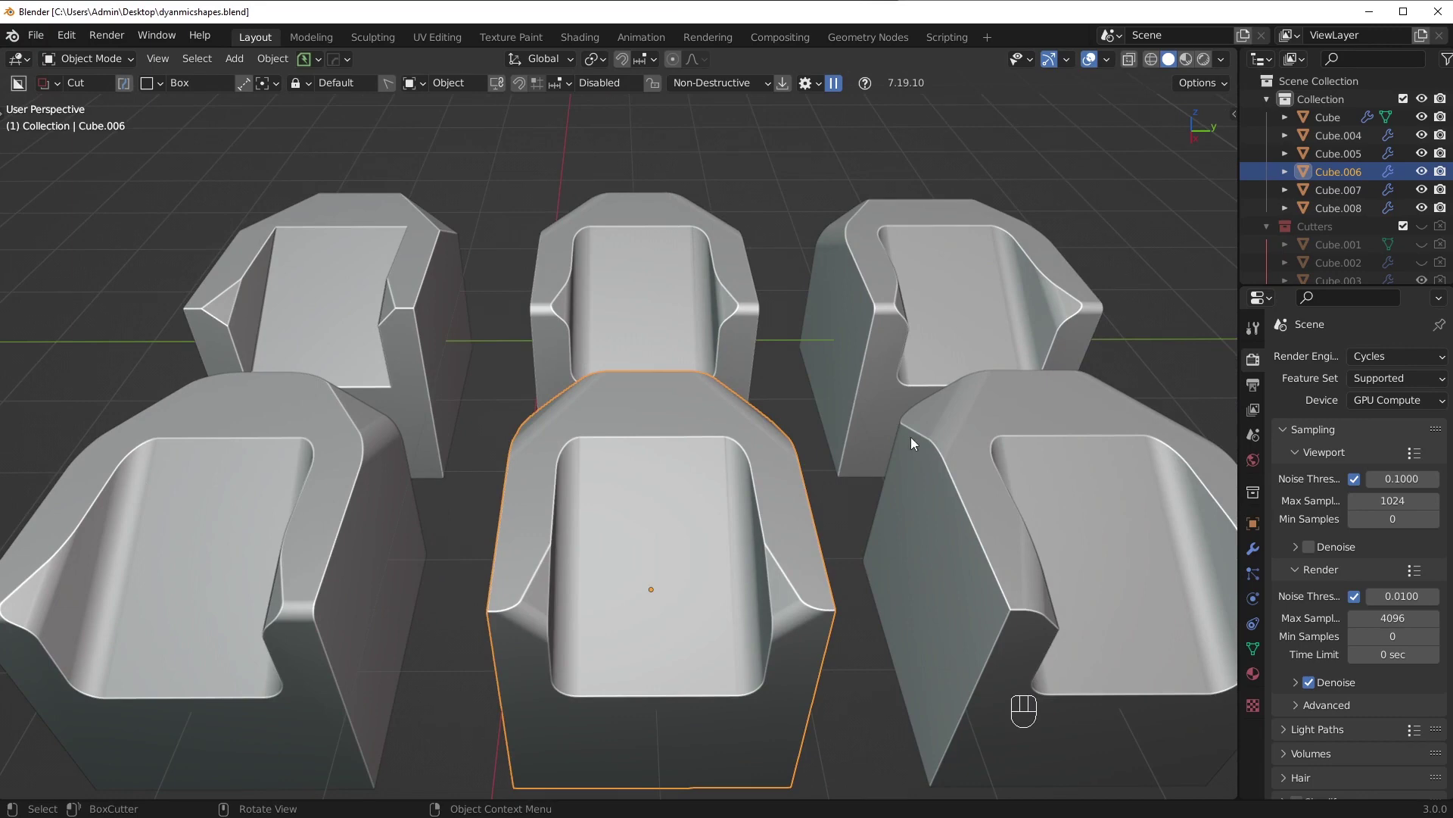
- Examine the blended back corners of Cube.005 and its neighbours from behind, and deselect everything
scroll(910, 437, "up", 2)
middle_click_drag(951, 453, 468, 406, "shift")
key("alt+a")
left_click(564, 249)
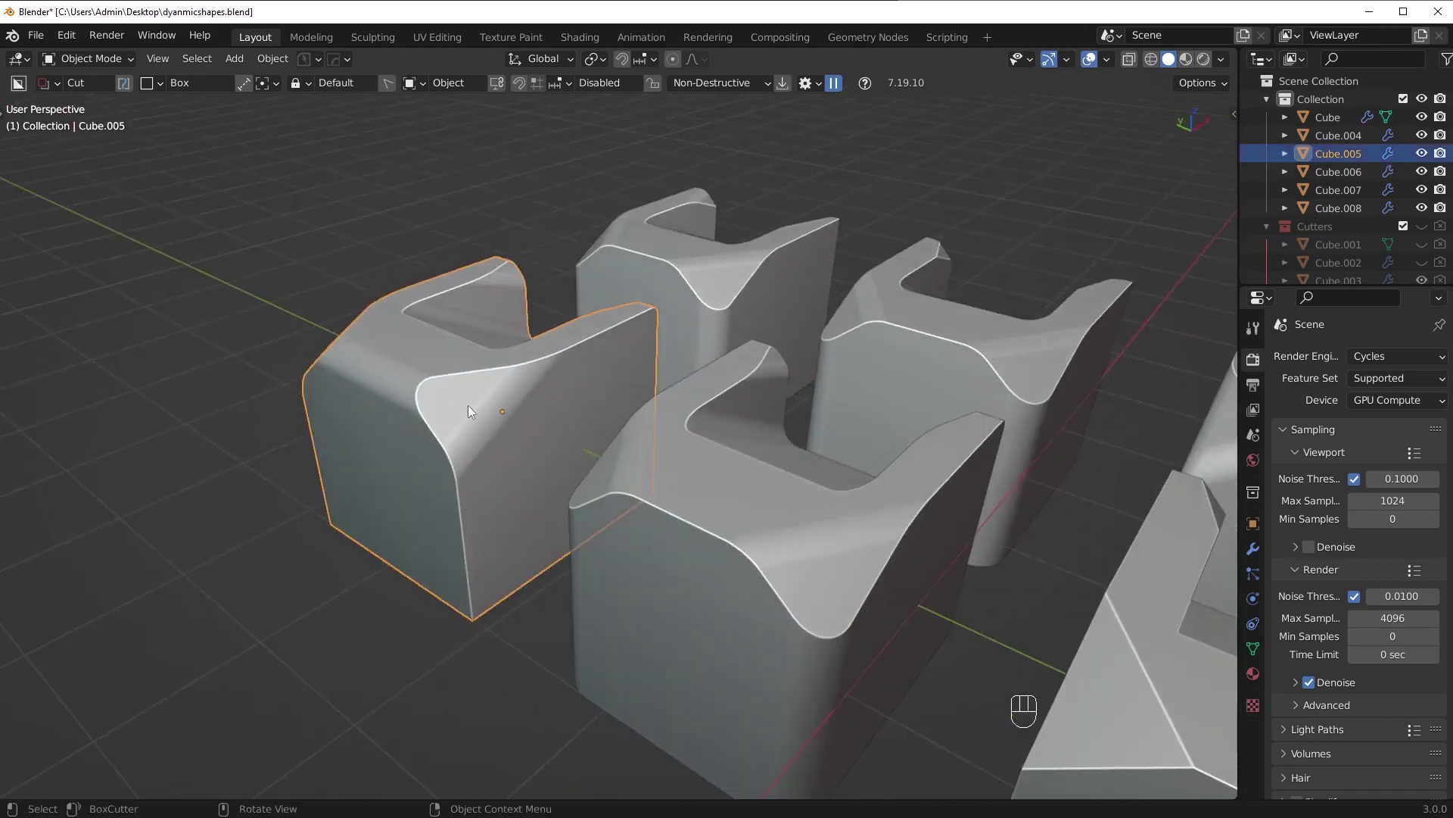
middle_click_drag(362, 384, 674, 499)
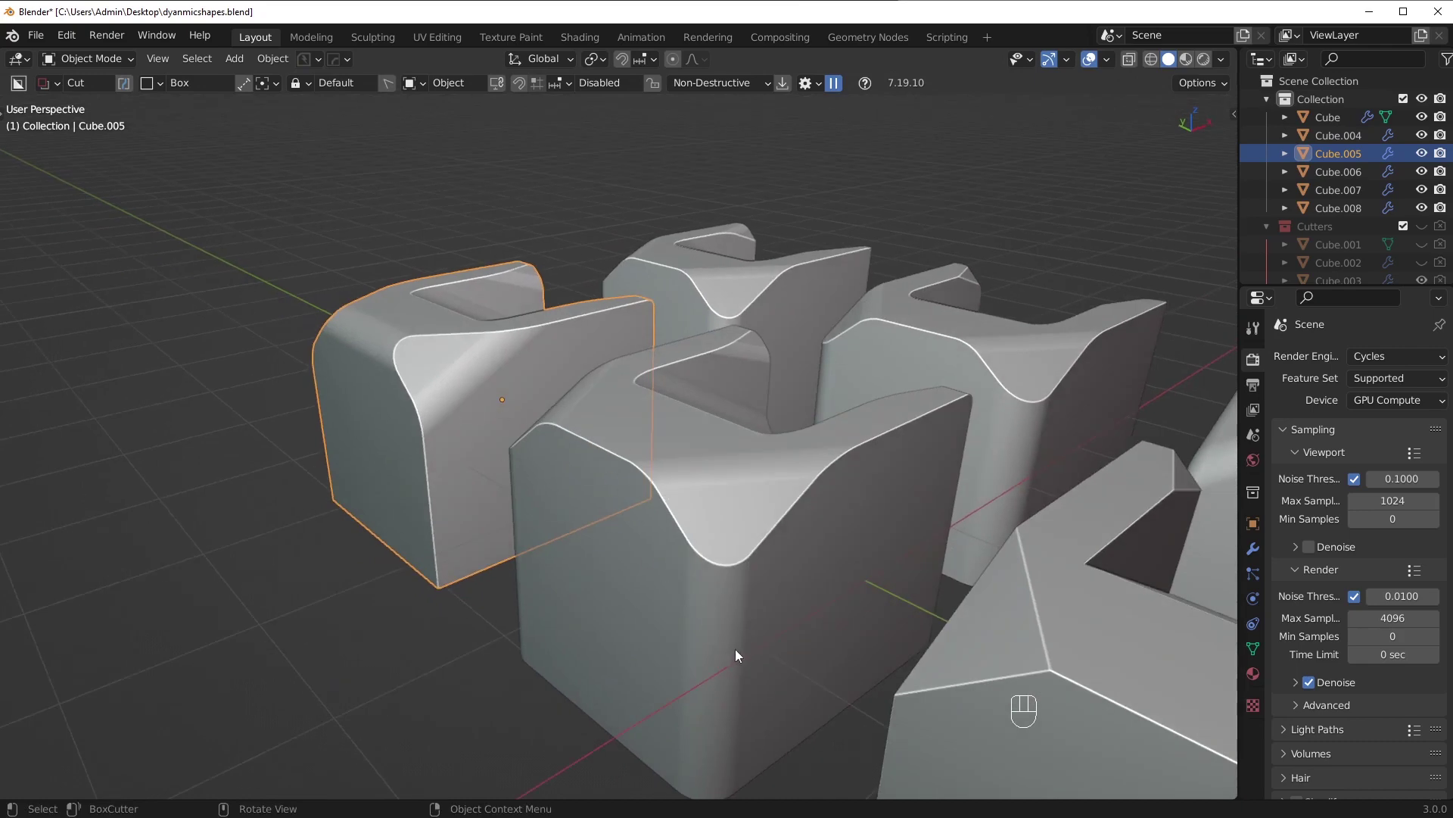
middle_click_drag(791, 598, 645, 458)
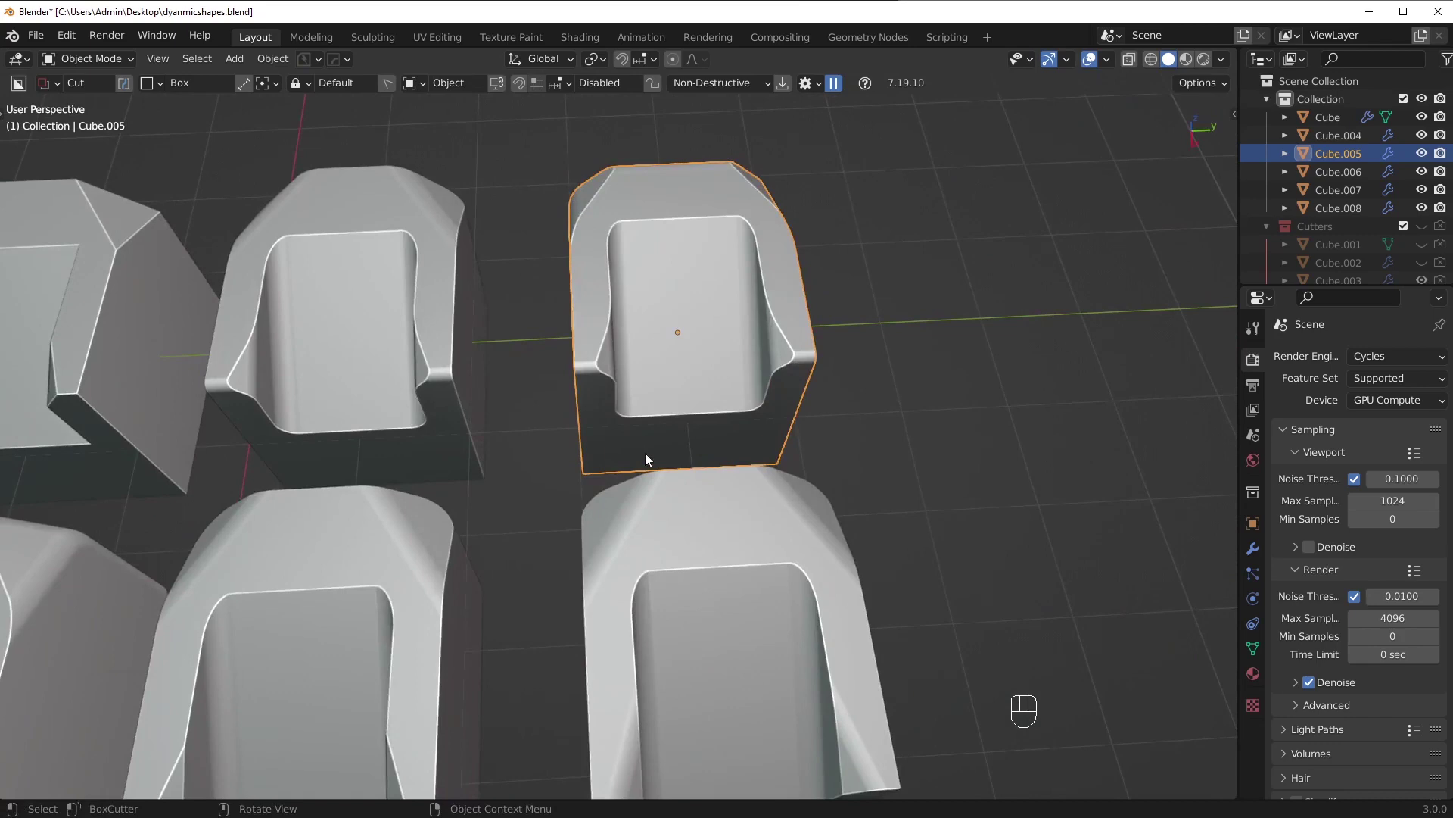
scroll(644, 453, "down", 5)
middle_click_drag(753, 403, 717, 410)
key("alt+a")
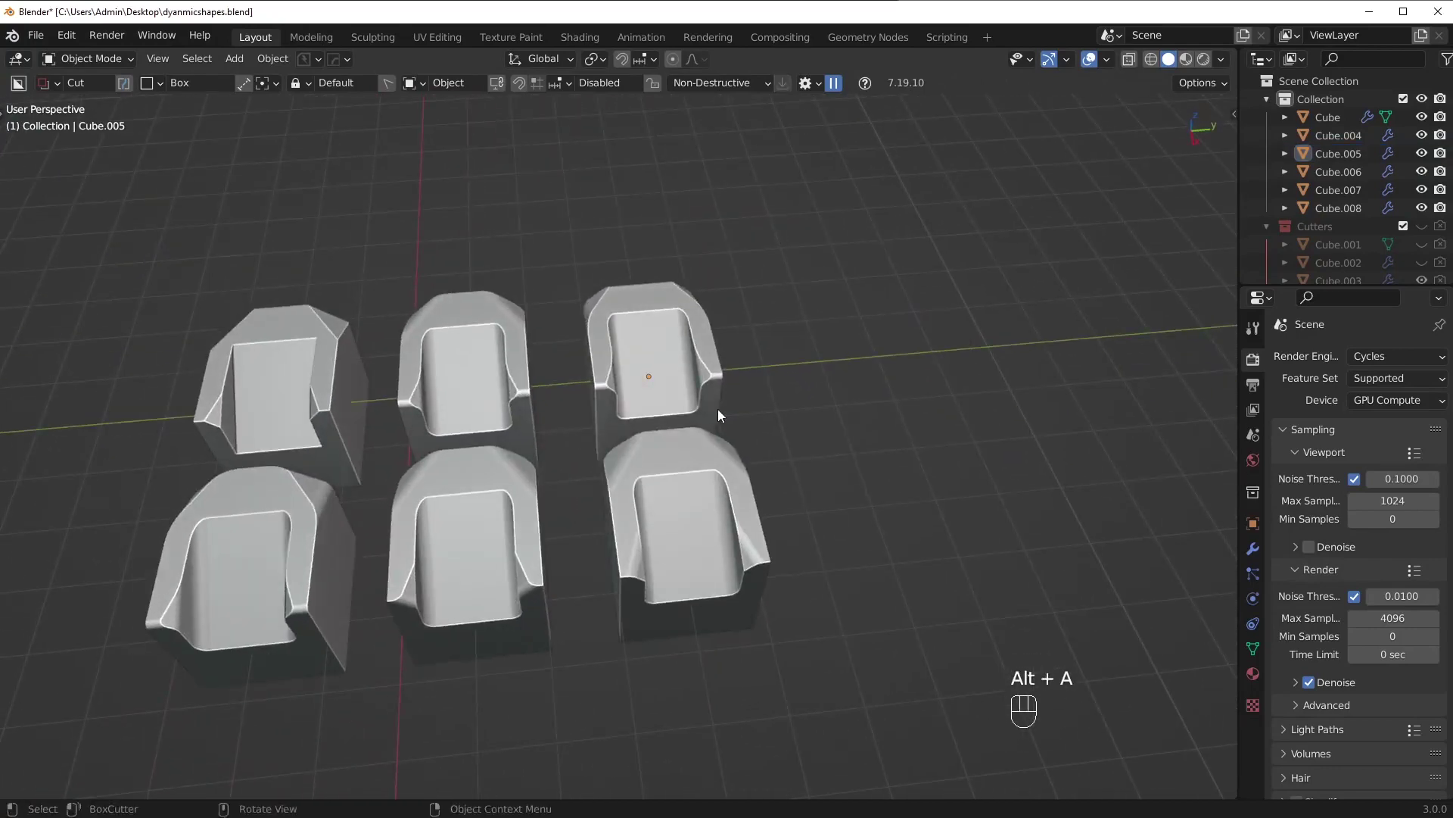
- Examine the edge rounding of Cube.007 and compare it with the recess and arms of Cube.004
scroll(711, 493, "up", 5)
left_click(696, 633)
middle_click_drag(697, 633, 743, 545, "shift")
middle_click_drag(652, 585, 524, 530, "shift")
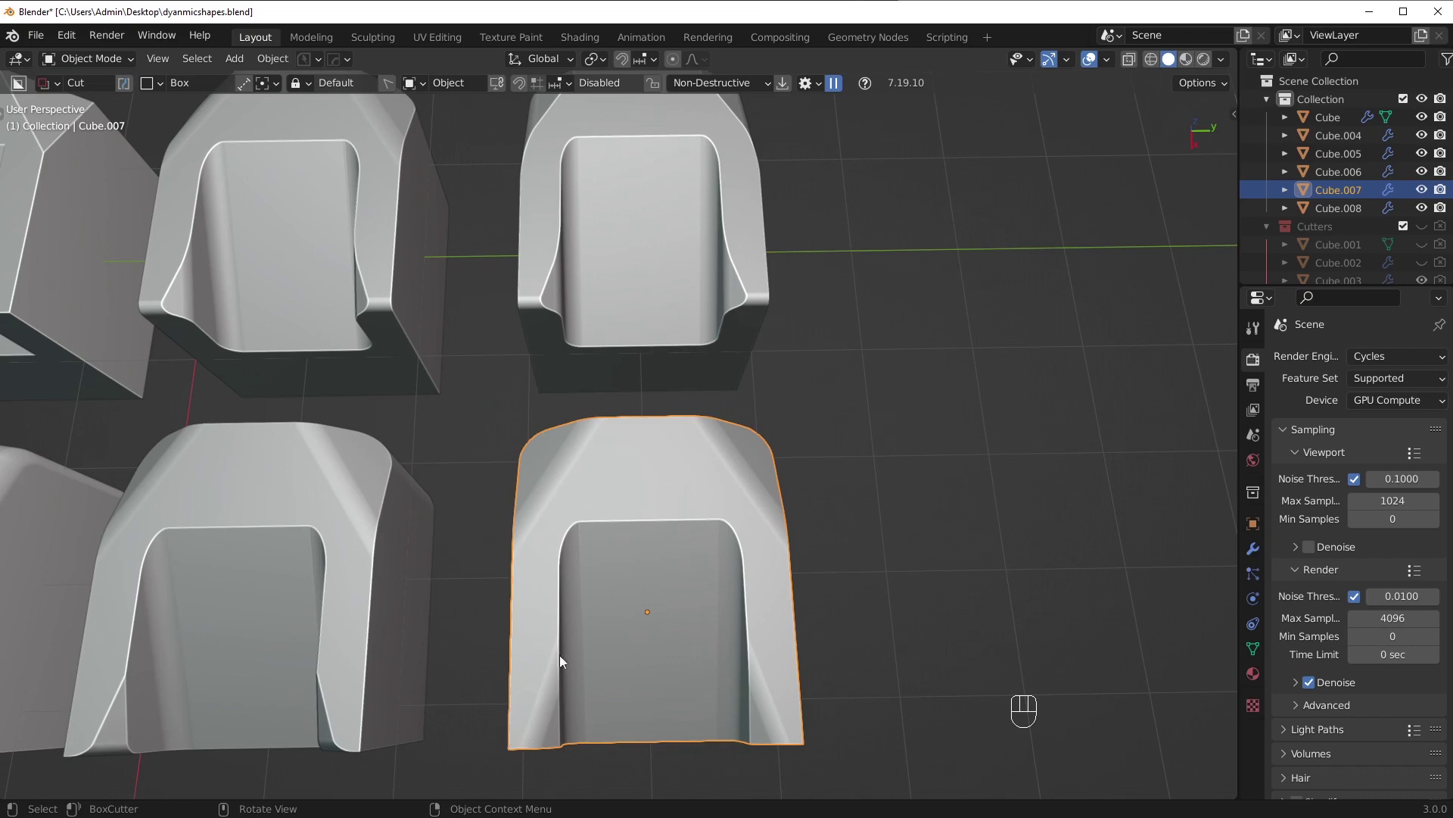
middle_click_drag(566, 598, 438, 606, "shift")
left_click(712, 191)
middle_click_drag(712, 191, 602, 419)
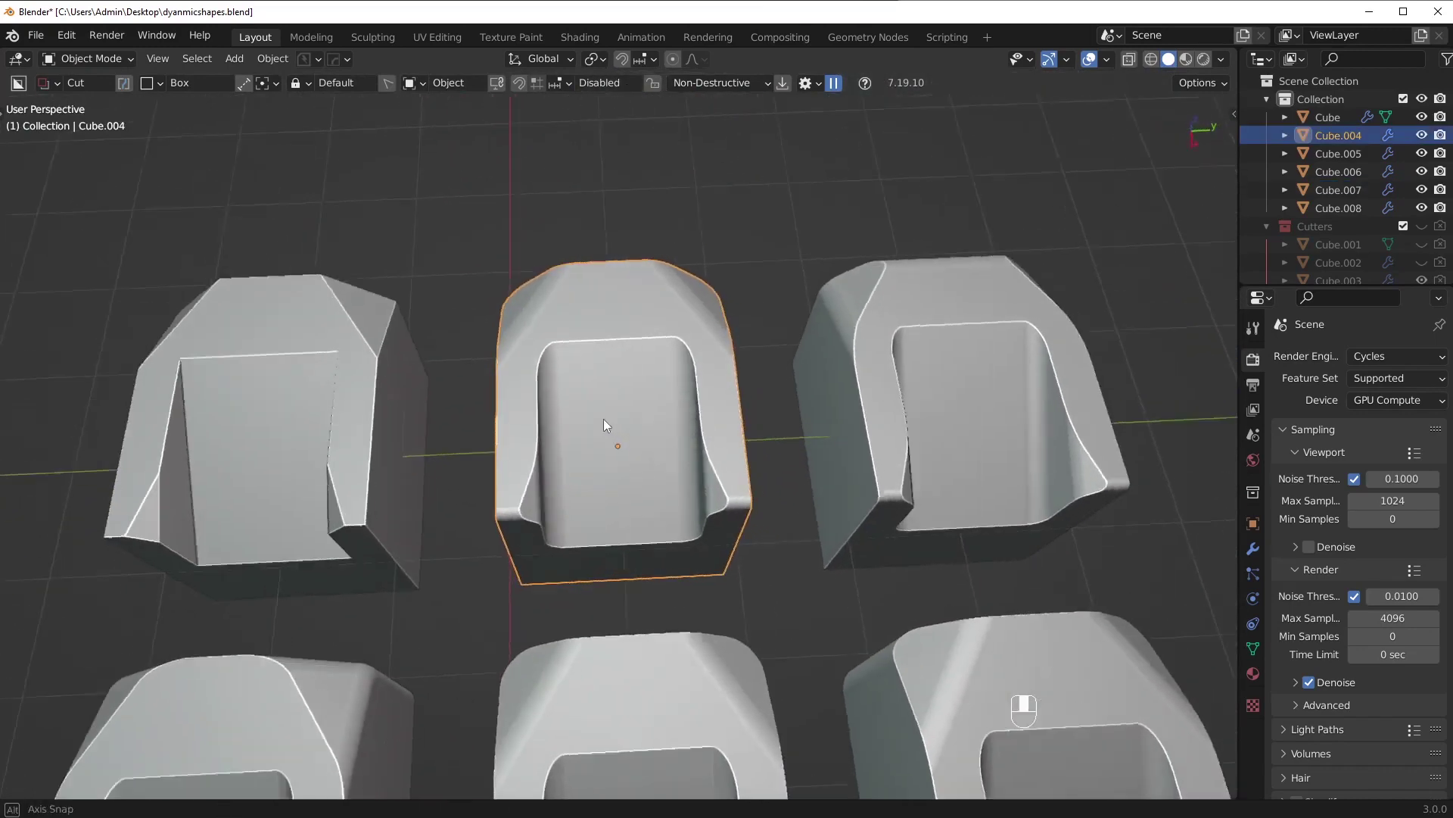
scroll(602, 419, "up", 4)
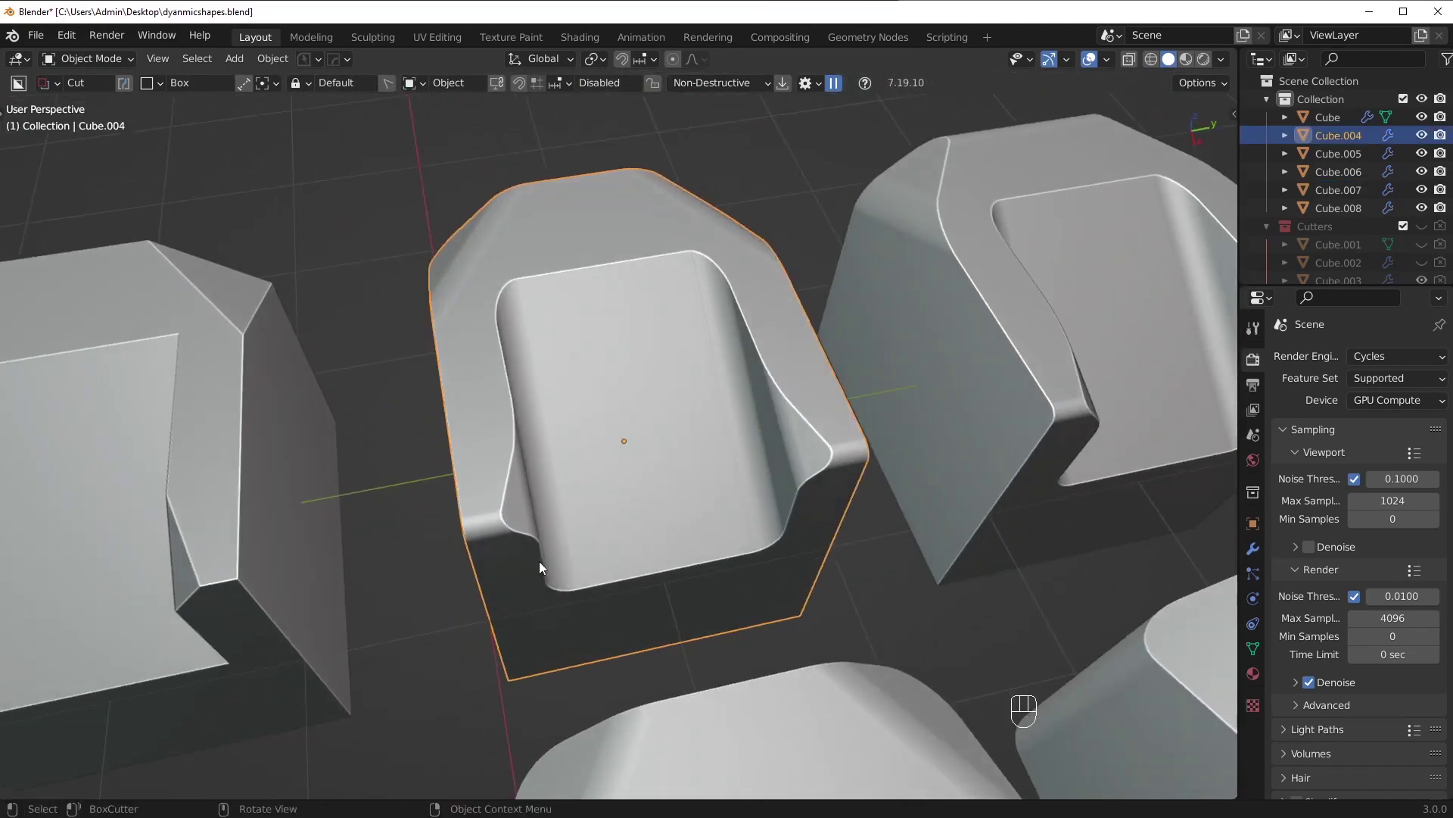
- Examine Cube.004's recess, Cube.008's rounded back corners, arm tips and recess edges, and compare them with Cube.006
middle_click_drag(540, 562, 520, 491)
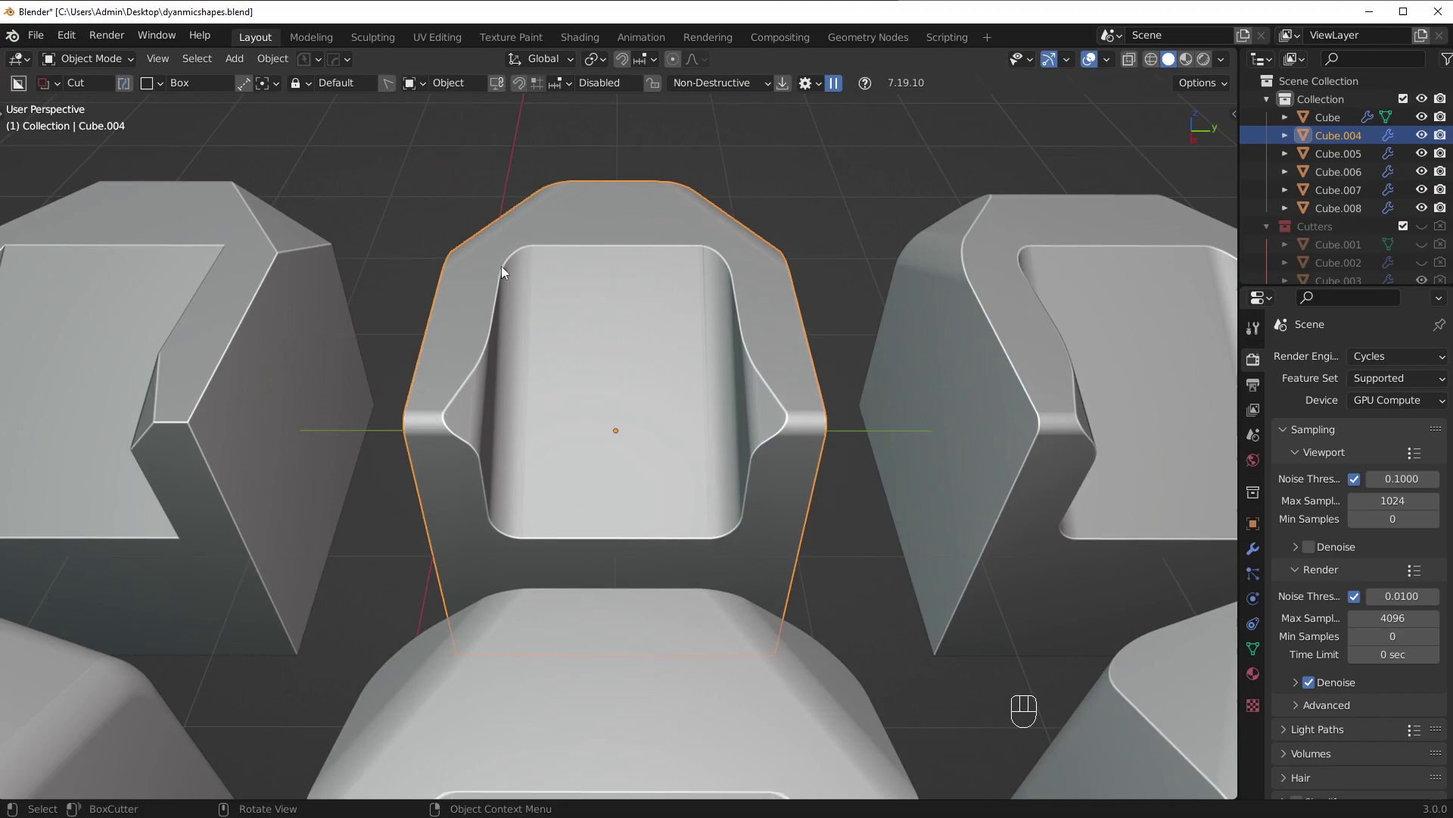
middle_click_drag(740, 317, 542, 383)
left_click(571, 436)
scroll(497, 420, "up", 3)
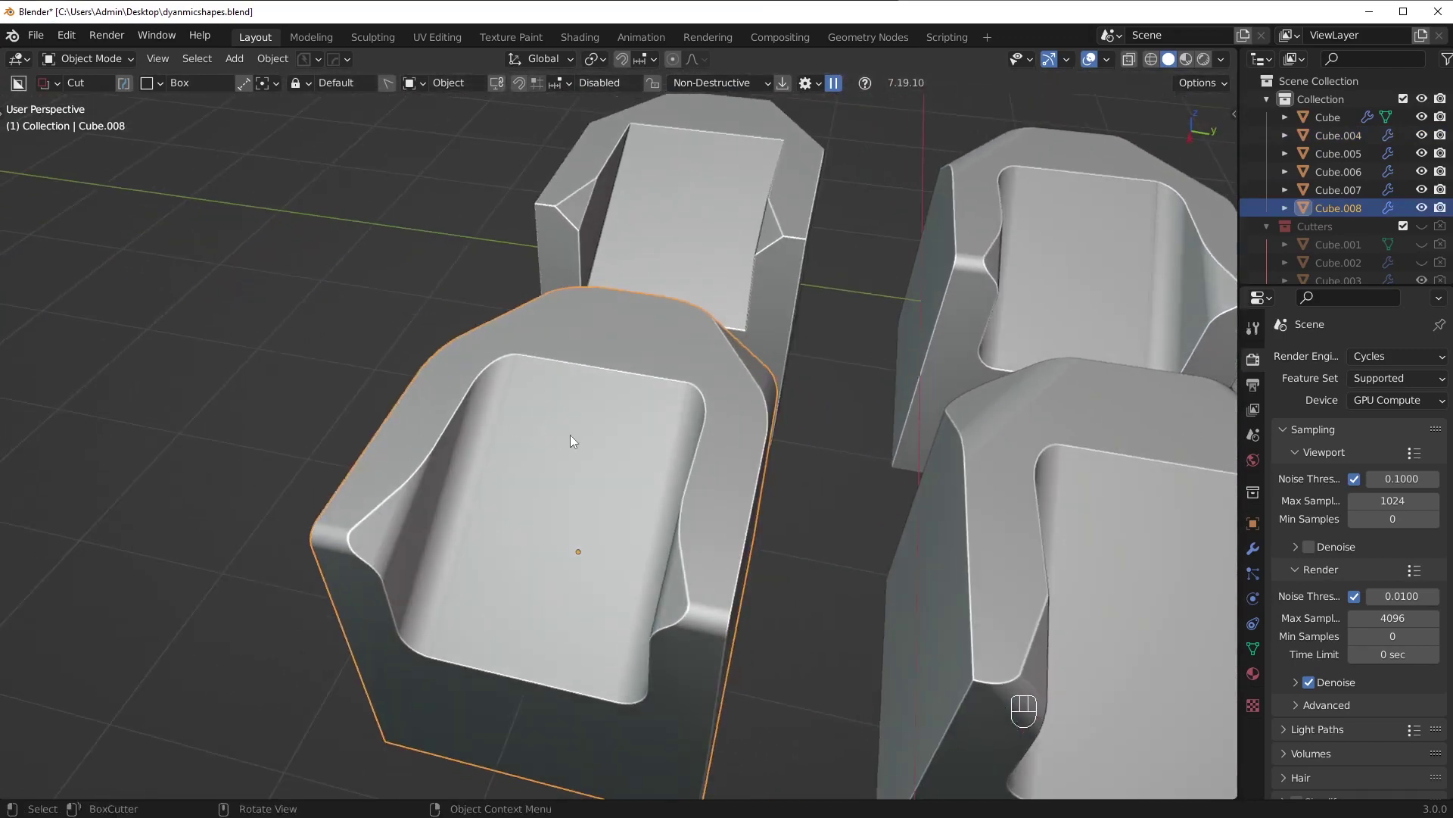
middle_click_drag(570, 436, 743, 435)
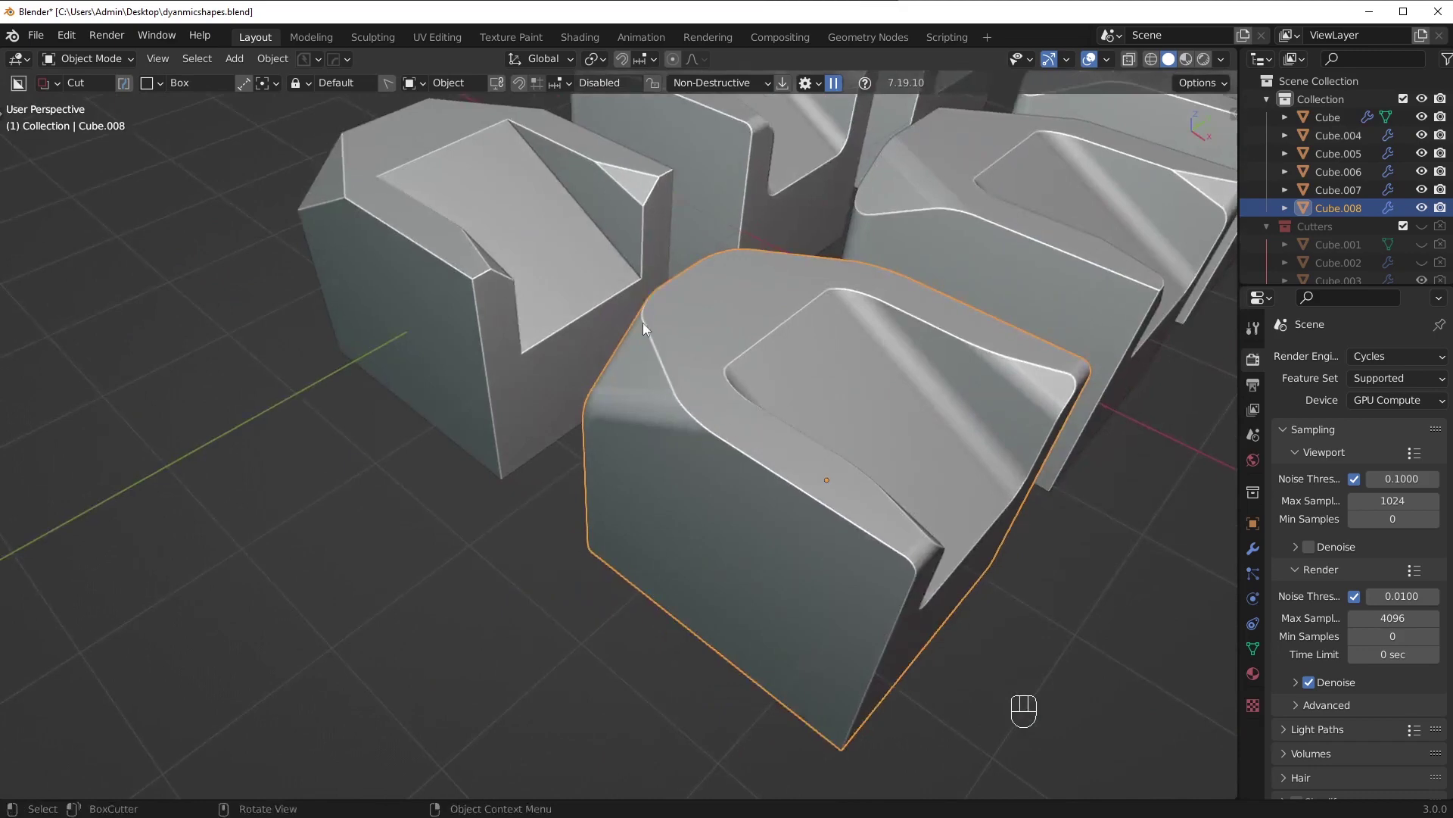
scroll(692, 433, "up", 4)
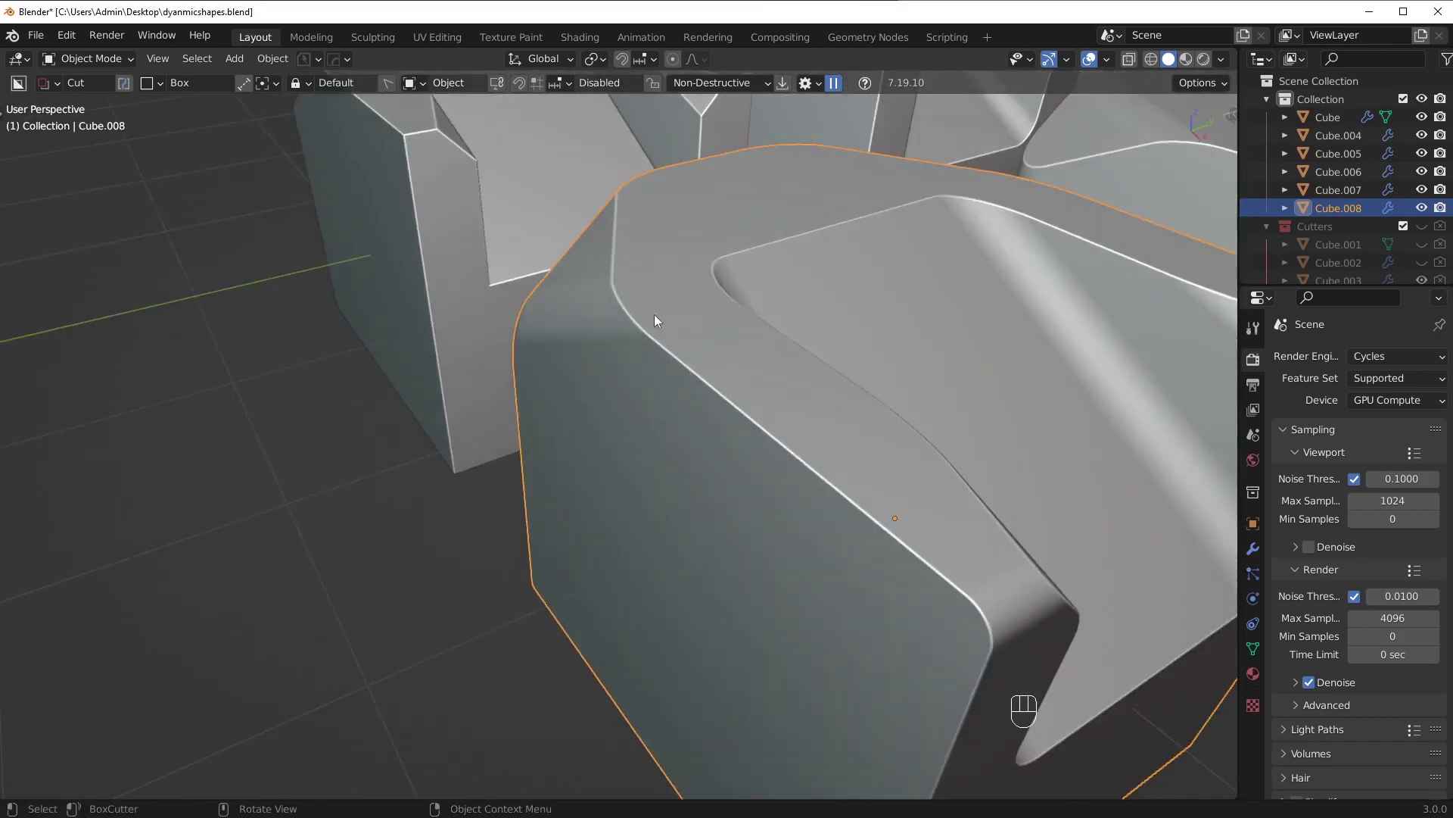
middle_click_drag(647, 341, 525, 300)
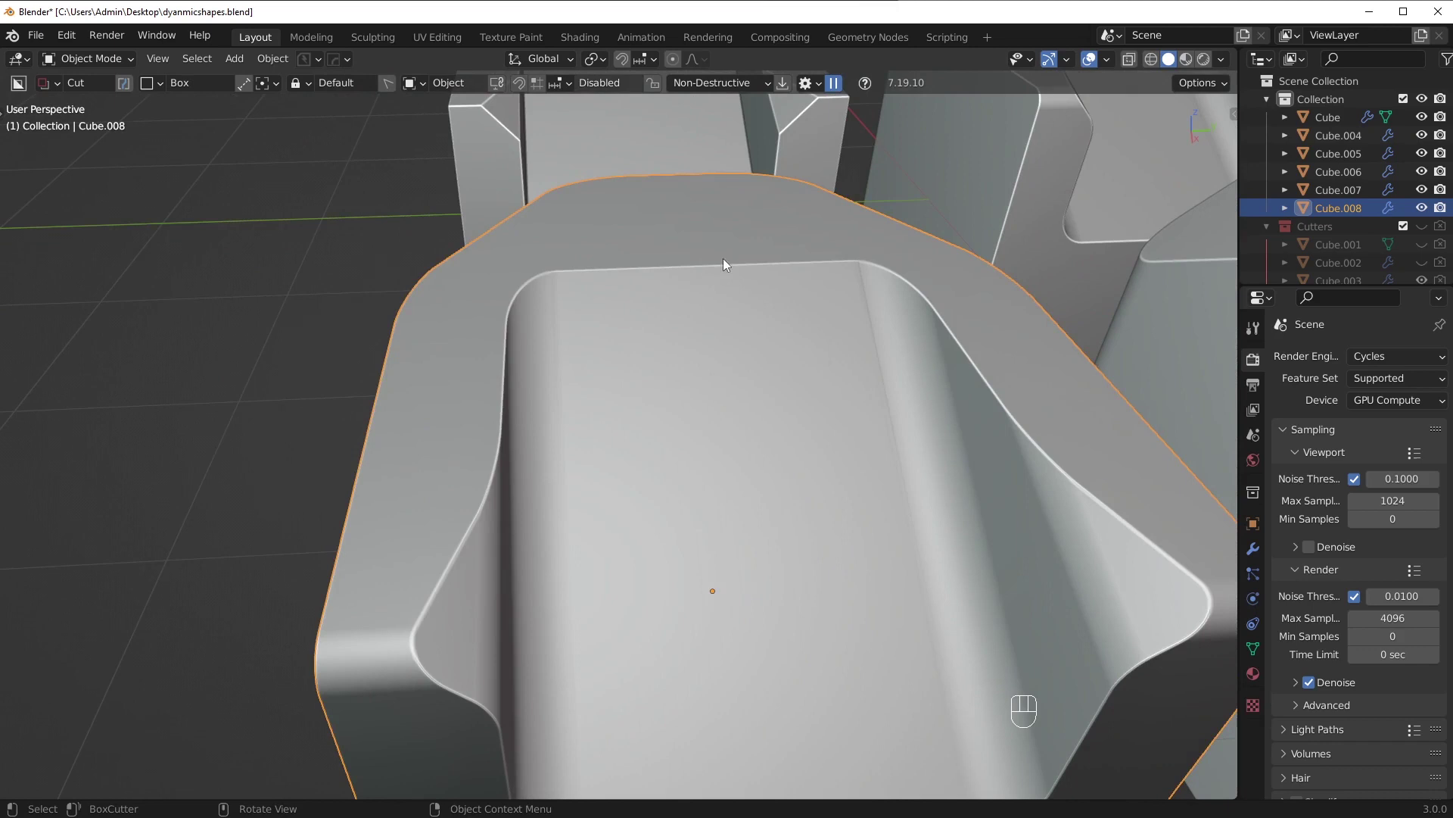
middle_click_drag(724, 257, 433, 437)
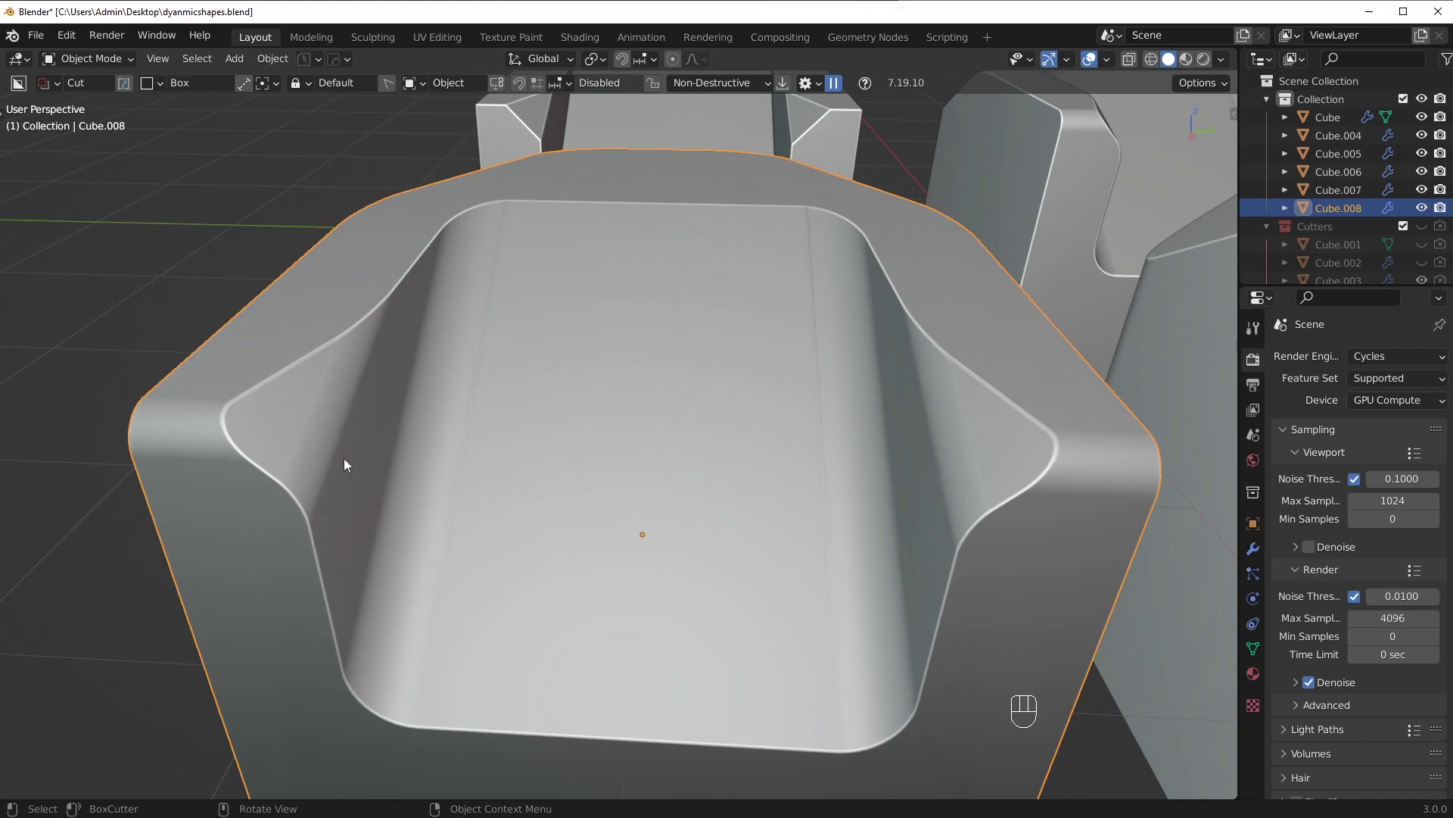
middle_click_drag(338, 421, 469, 450)
scroll(643, 442, "down", 6)
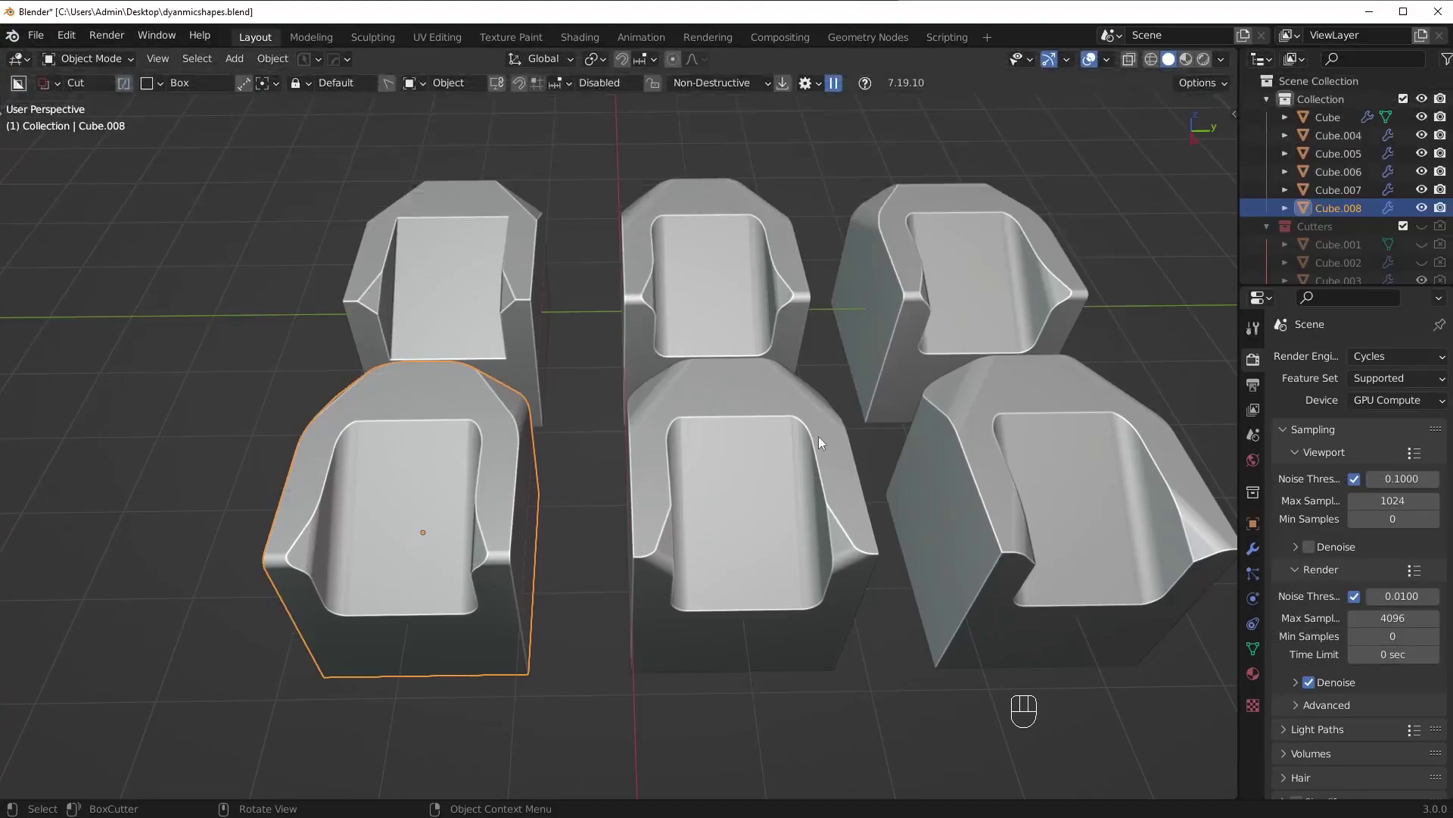
left_click(757, 480)
middle_click_drag(757, 480, 851, 494)
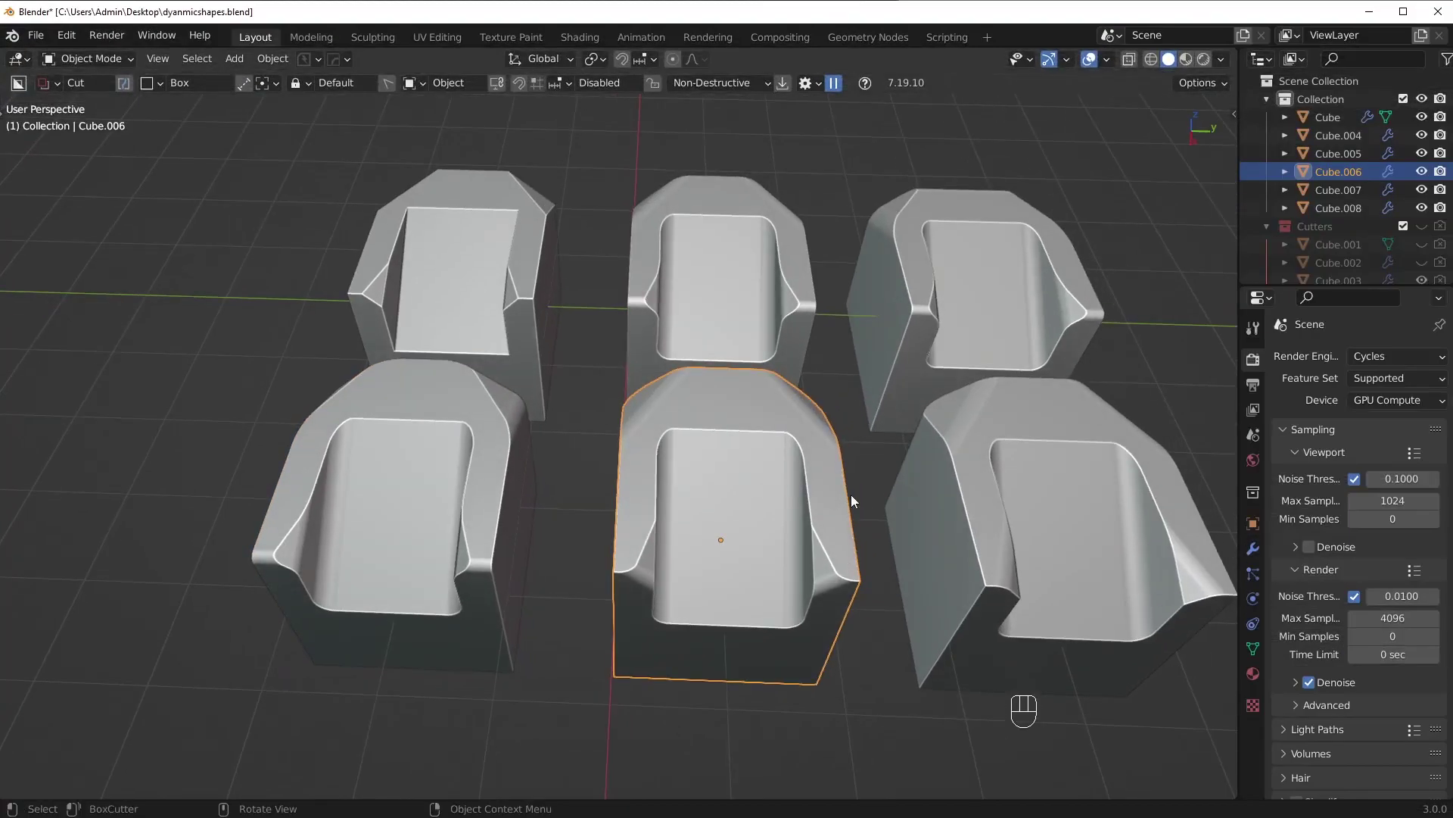
- Duplicate the sharp-edged original block, place the copy 12 m away along negative Y, and open the copy in Edit Mode
key("alt+a")
left_click(519, 303)
middle_click_drag(519, 303, 622, 295)
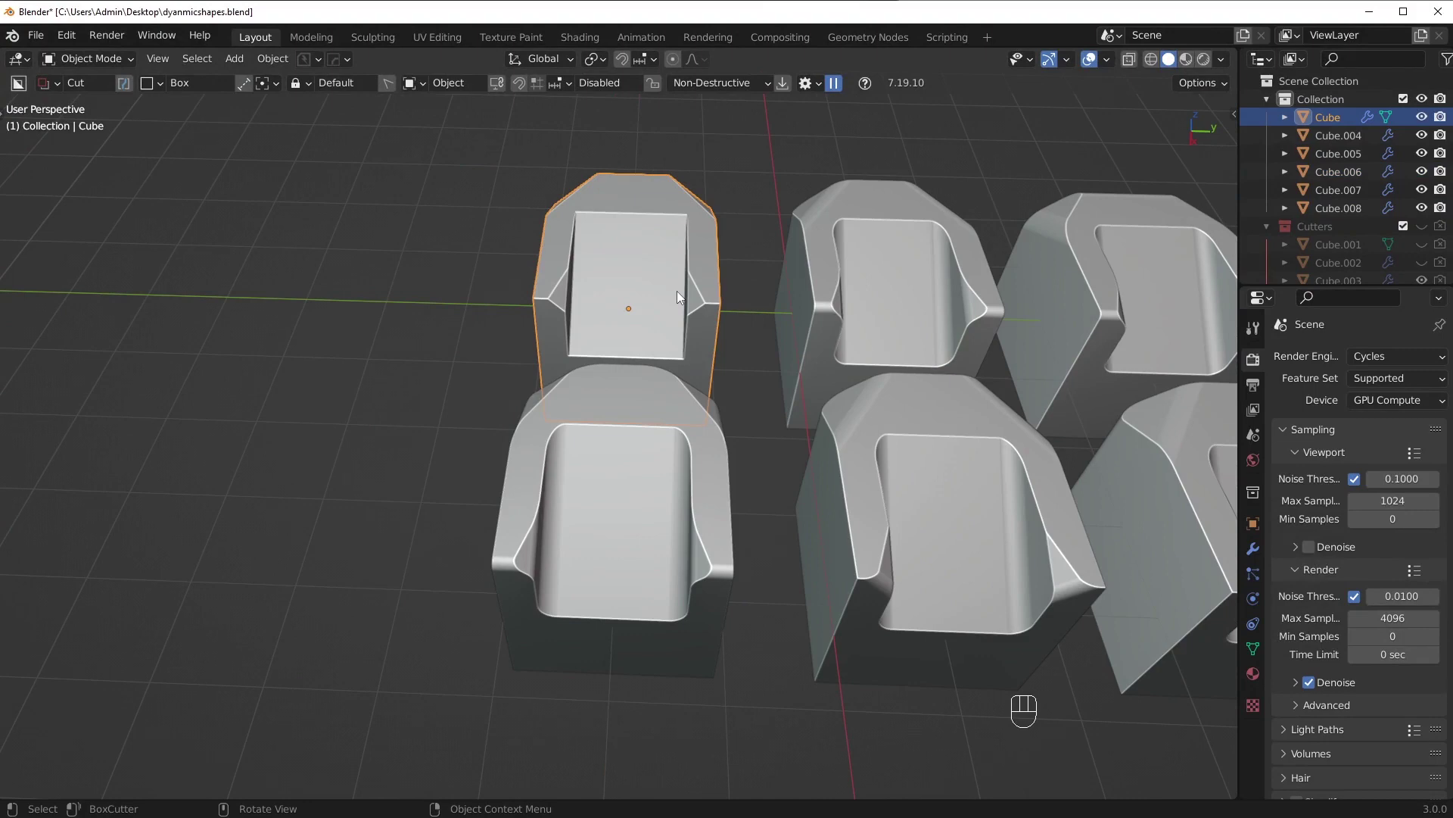
scroll(752, 311, "down", 4)
middle_click_drag(751, 311, 861, 388, "shift")
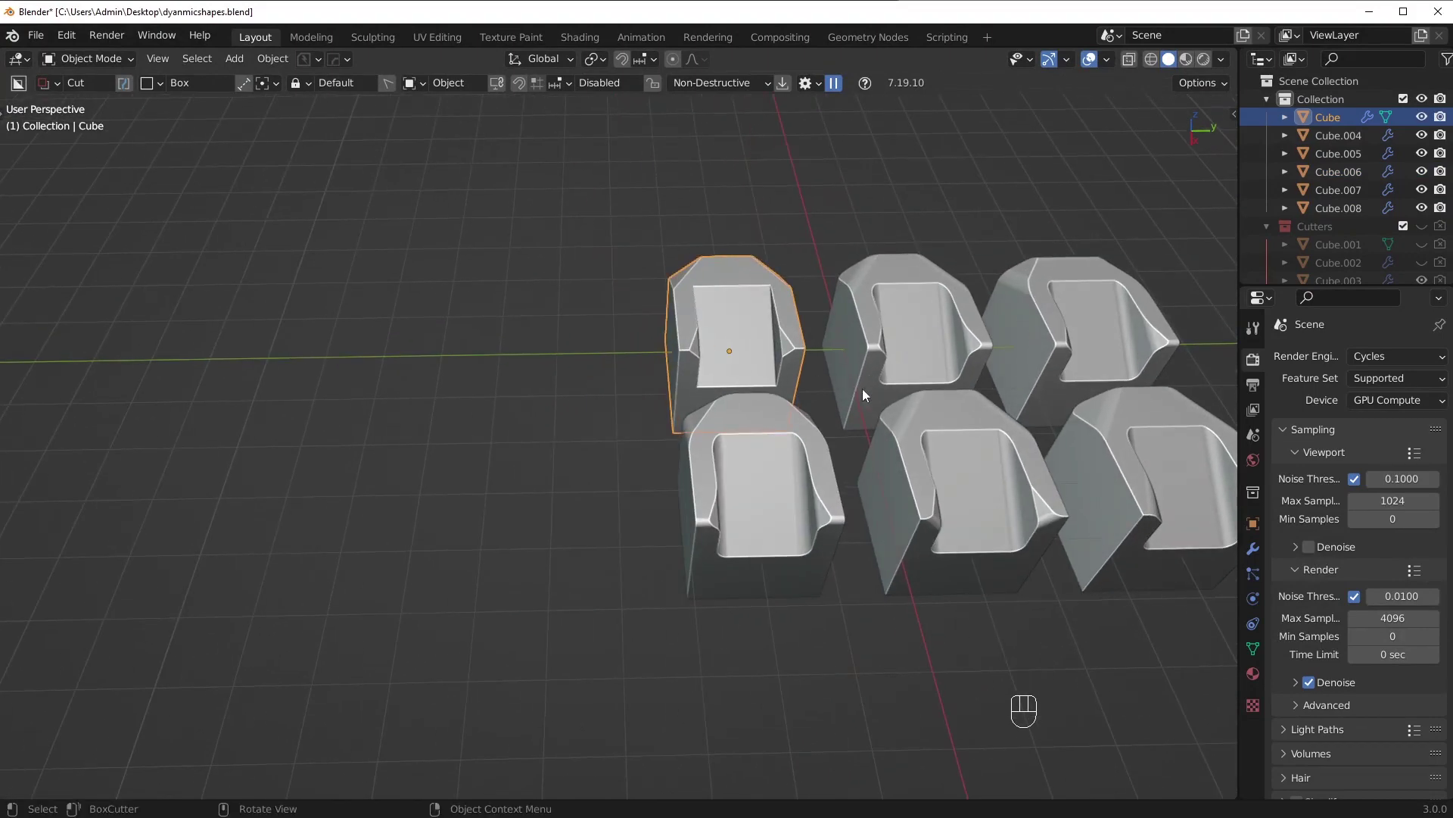
scroll(860, 393, "down", 2)
key("shift+d")
key("y")
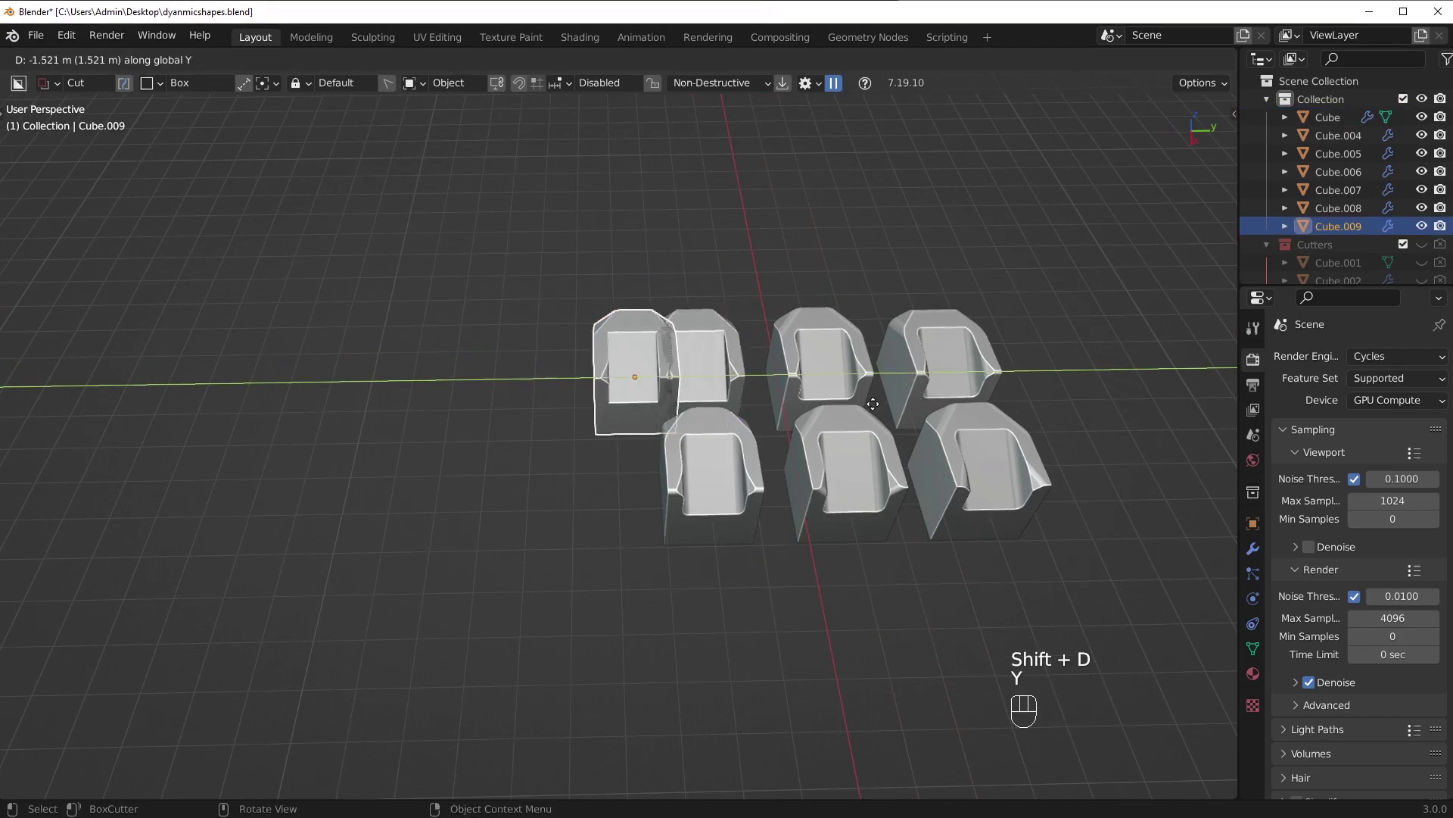
key("ctrl")
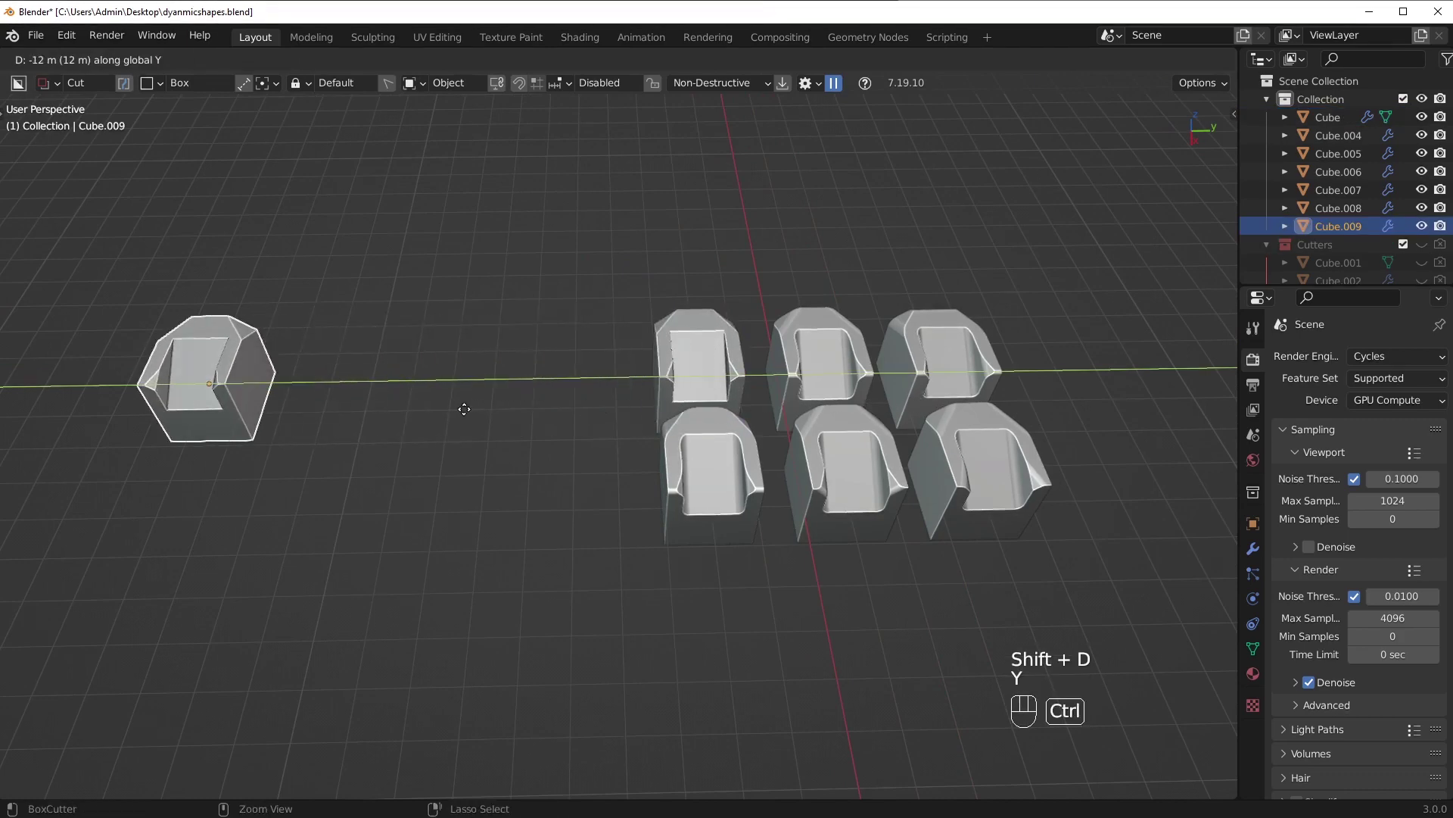
left_click(465, 408, "ctrl")
key("KP_Decimal")
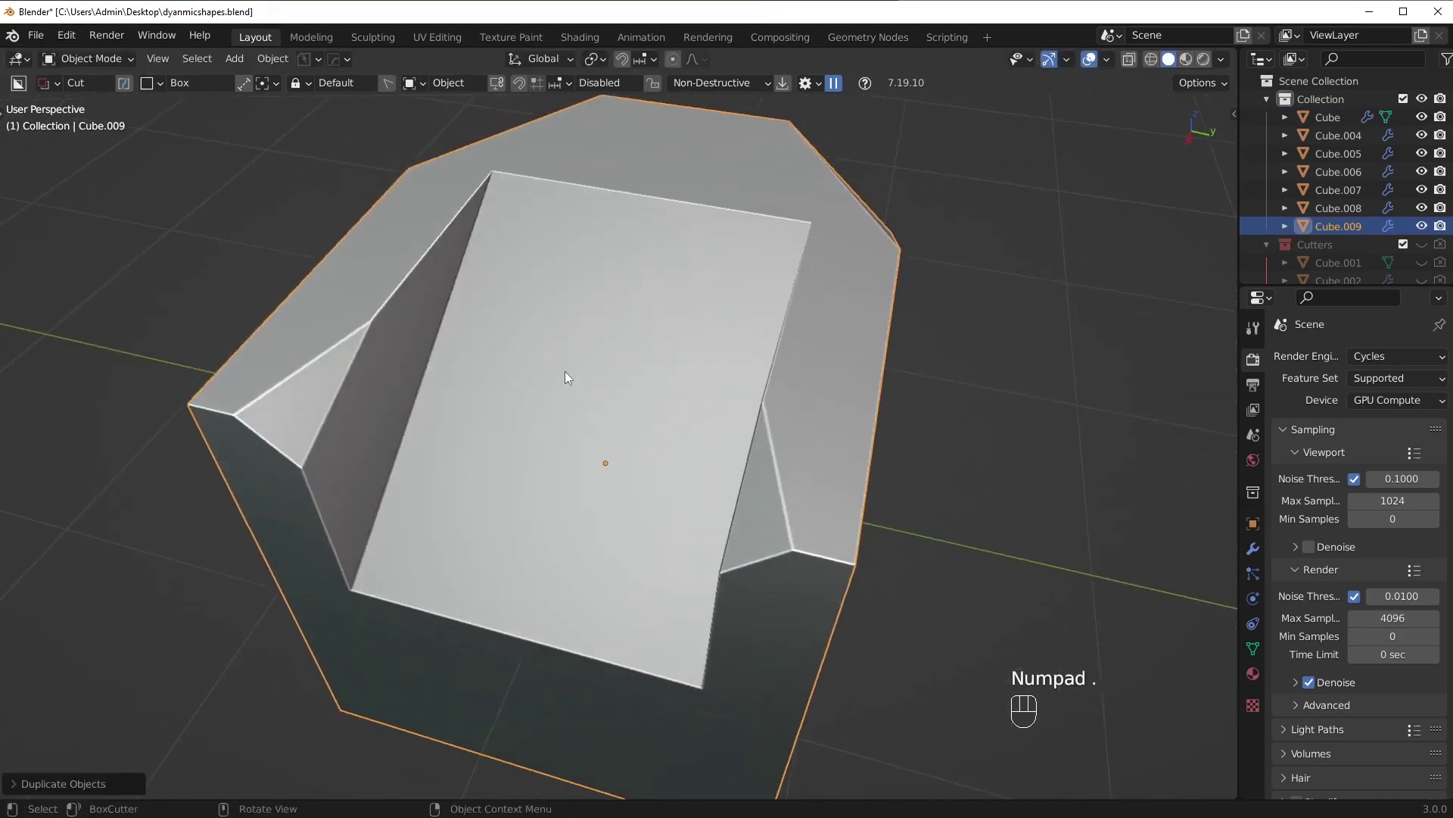
middle_click_drag(565, 371, 639, 298)
key("Tab")
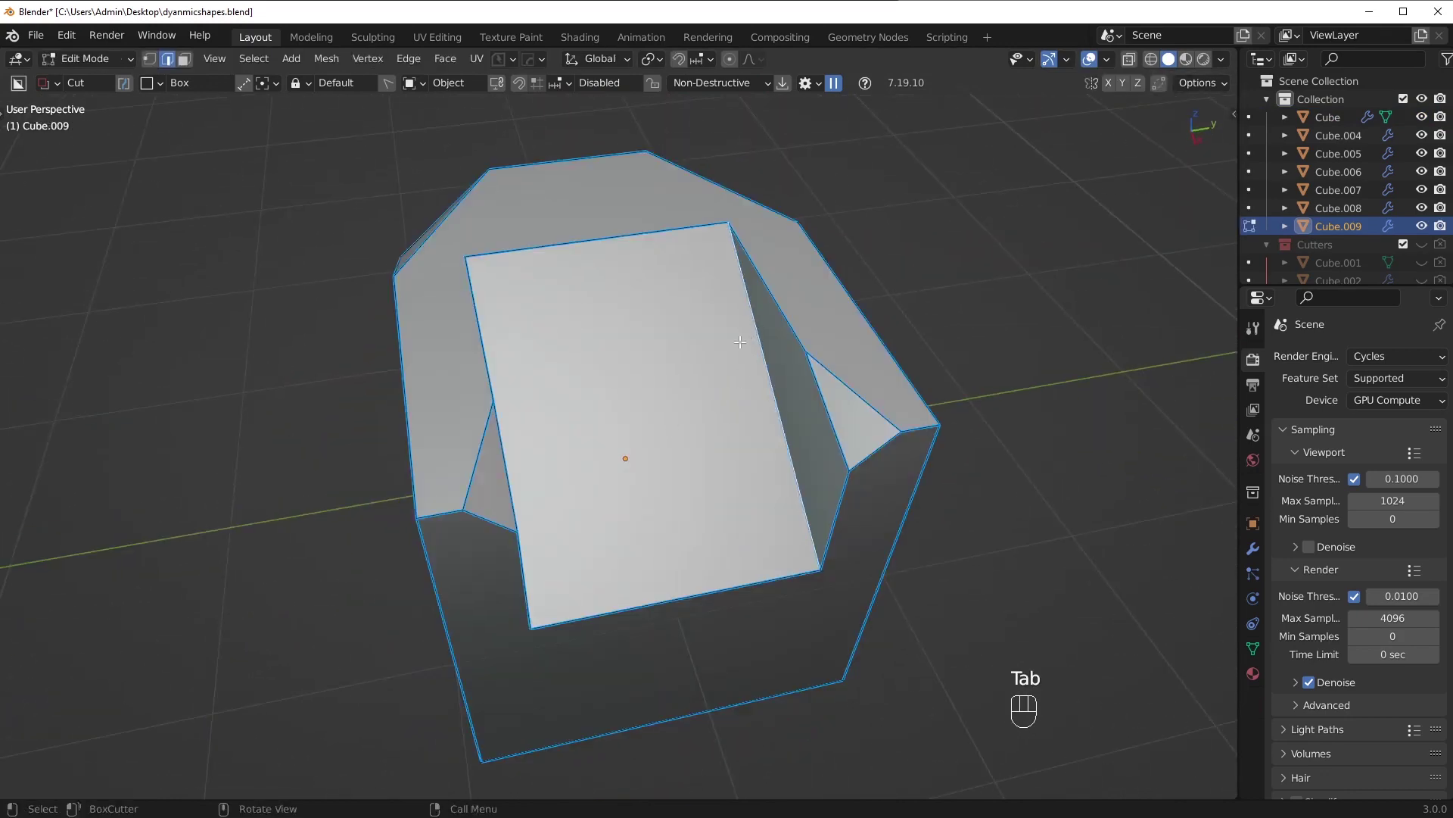
middle_click_drag(741, 342, 910, 366)
key("ctrl+b")
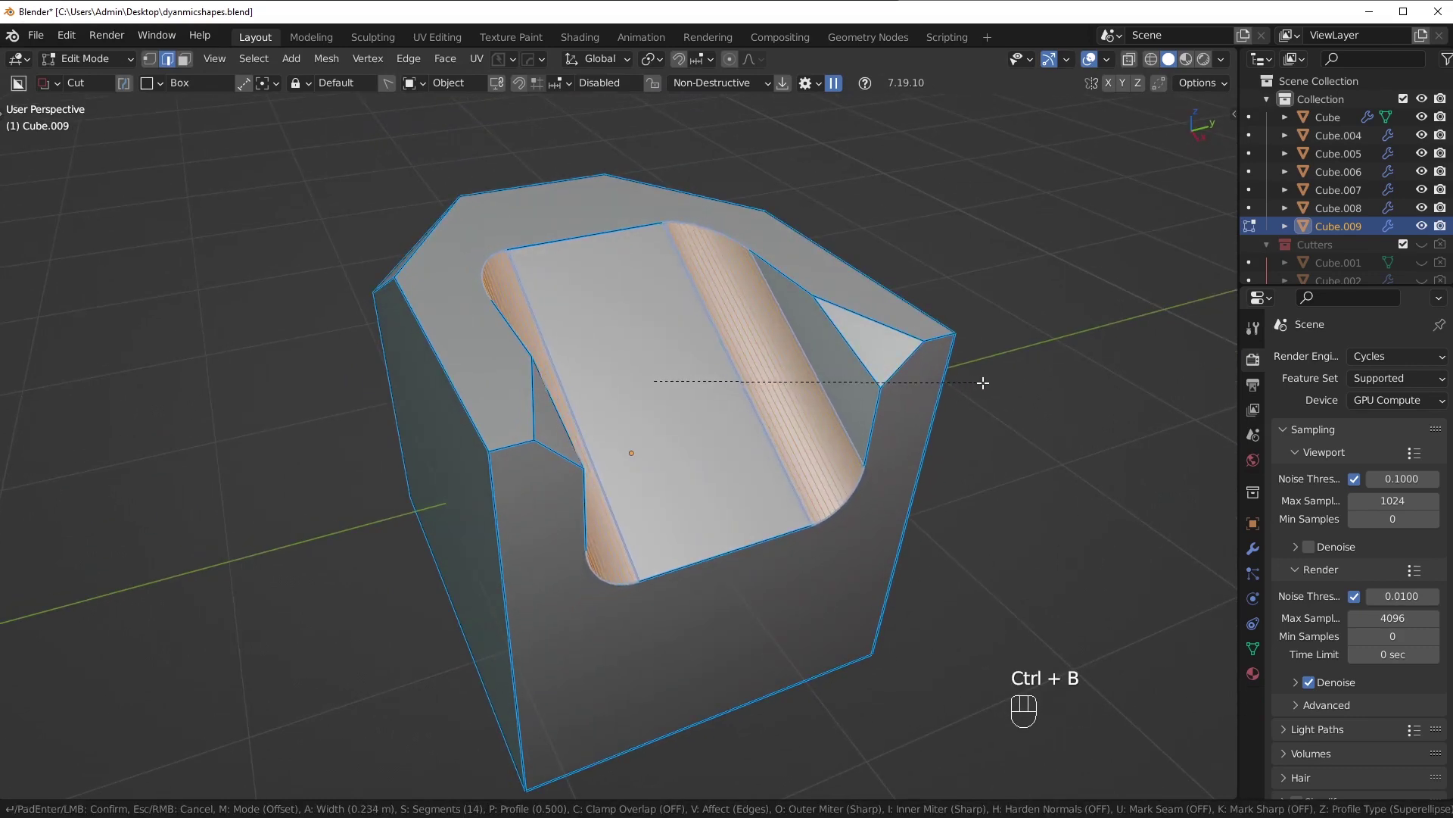
key("Escape")
scroll(976, 383, "up", 5)
middle_click_drag(802, 359, 871, 330)
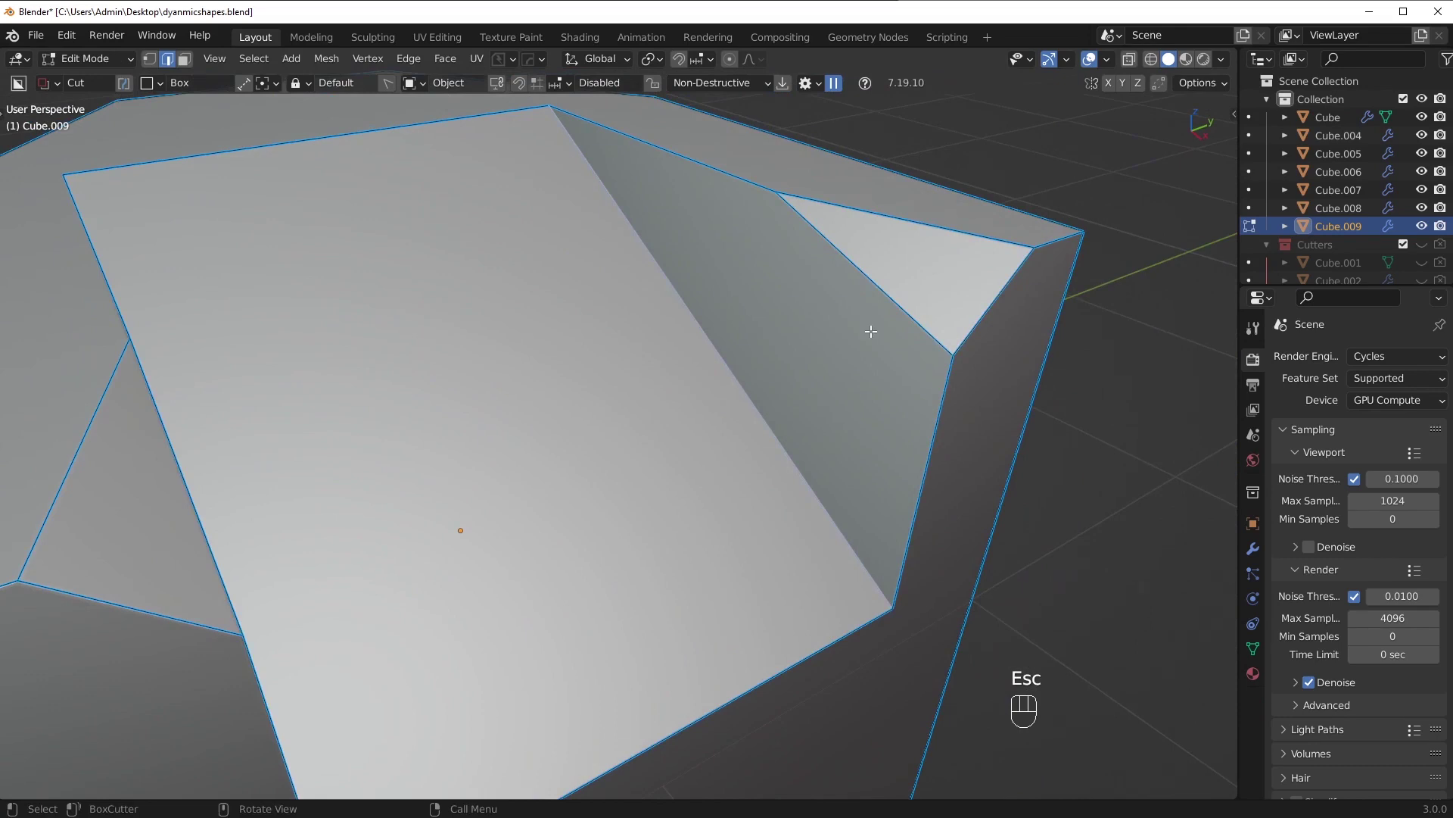
key("q")
left_click(870, 330)
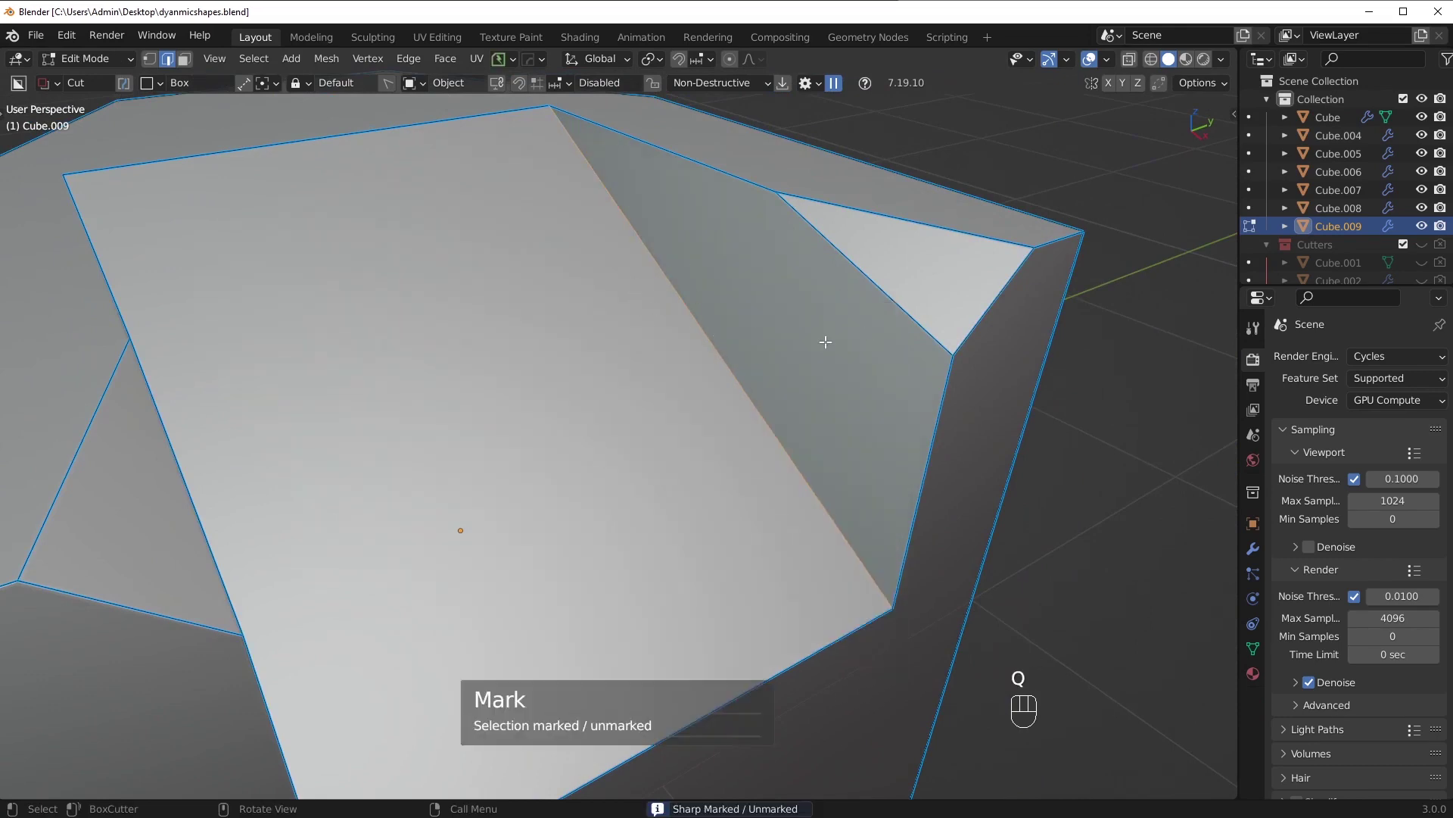
key("ctrl+z")
- Bevel one recess floor edge, still marked sharp, by about 0.153 m with 14 segments, and inspect its shading in Object Mode
key("ctrl+b")
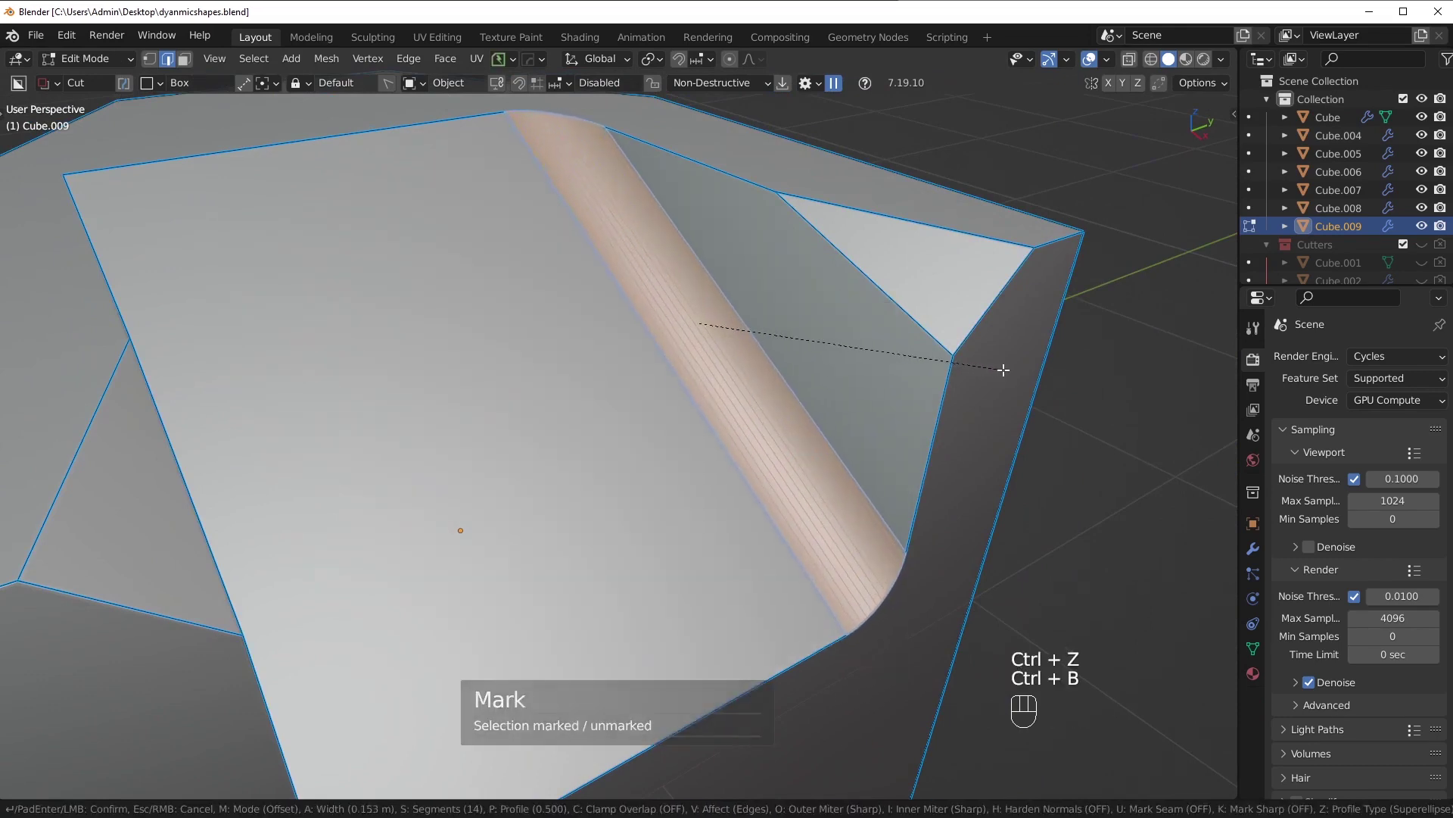
left_click(1004, 370)
middle_click_drag(1009, 371, 915, 377, "shift")
key("alt+a")
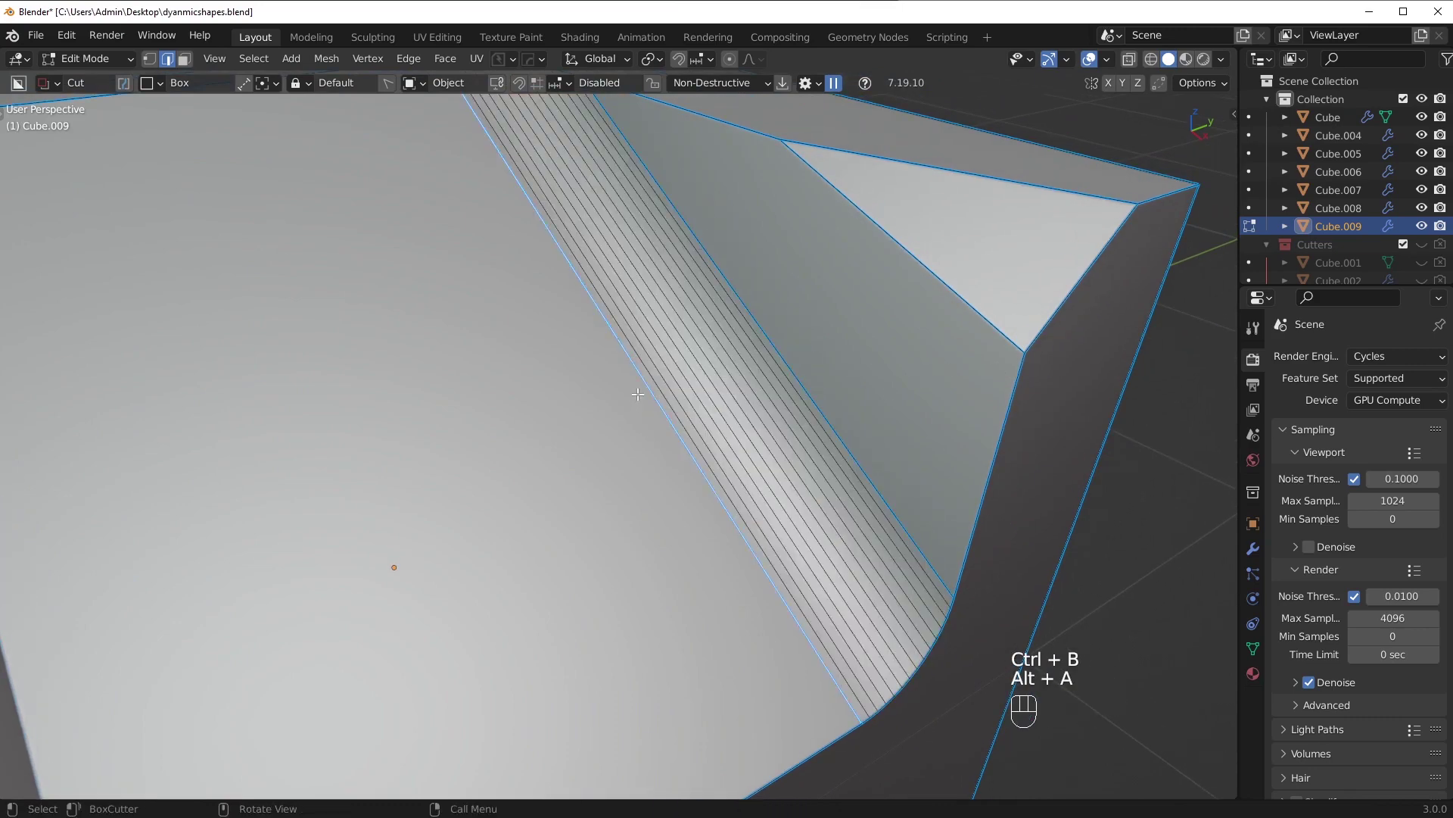
middle_click_drag(769, 350, 710, 410)
key("Tab")
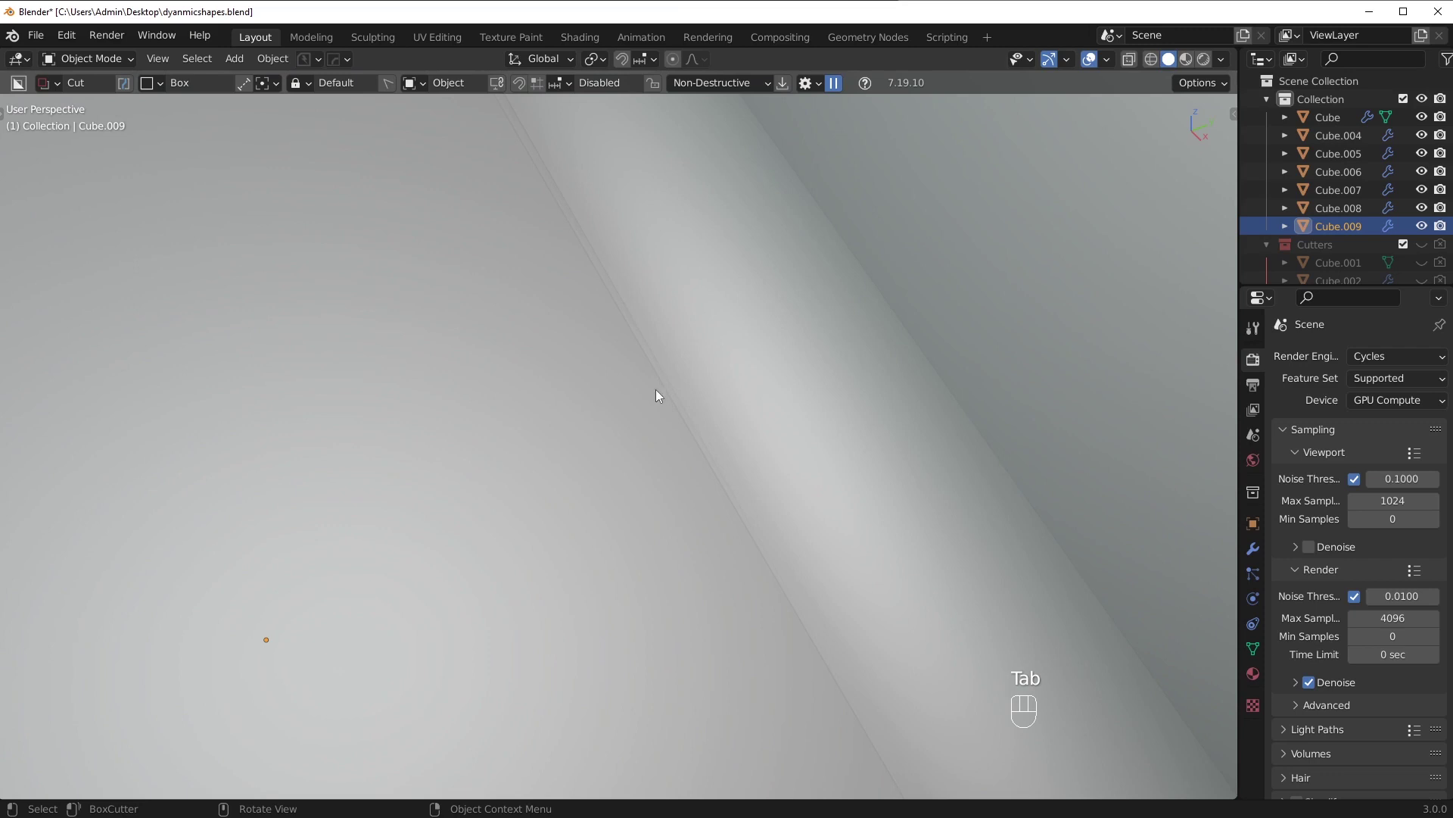
- Undo the bevel on the sharp-marked recess floor edge
key("ctrl+z")
key("ctrl+z")
key("ctrl+z")
key("ctrl+z")
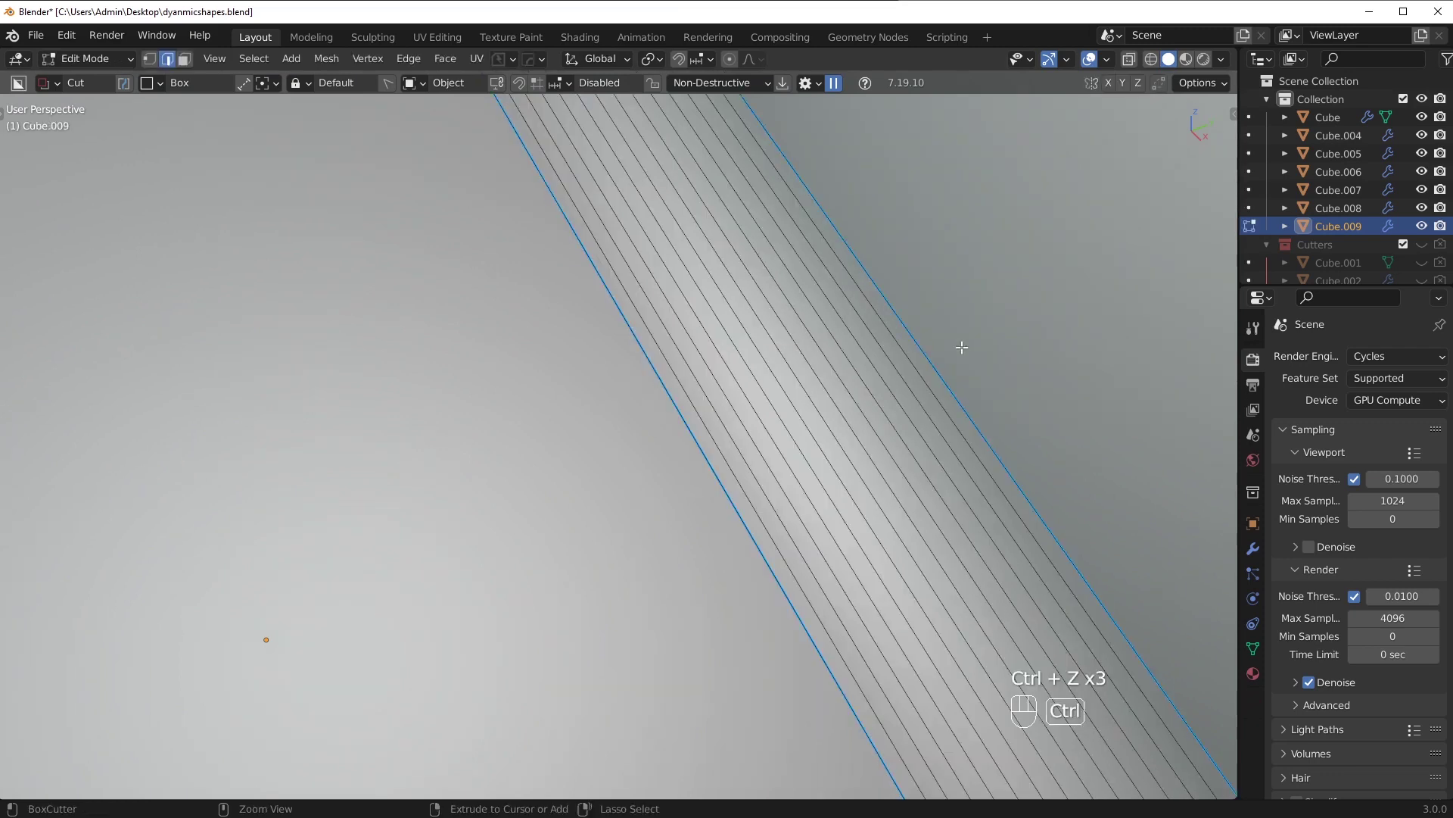
key("ctrl+z")
- Try unmarking the single recess floor edge as sharp before beveling it, and inspect the shading in Object Mode
key("q")
left_click(920, 331)
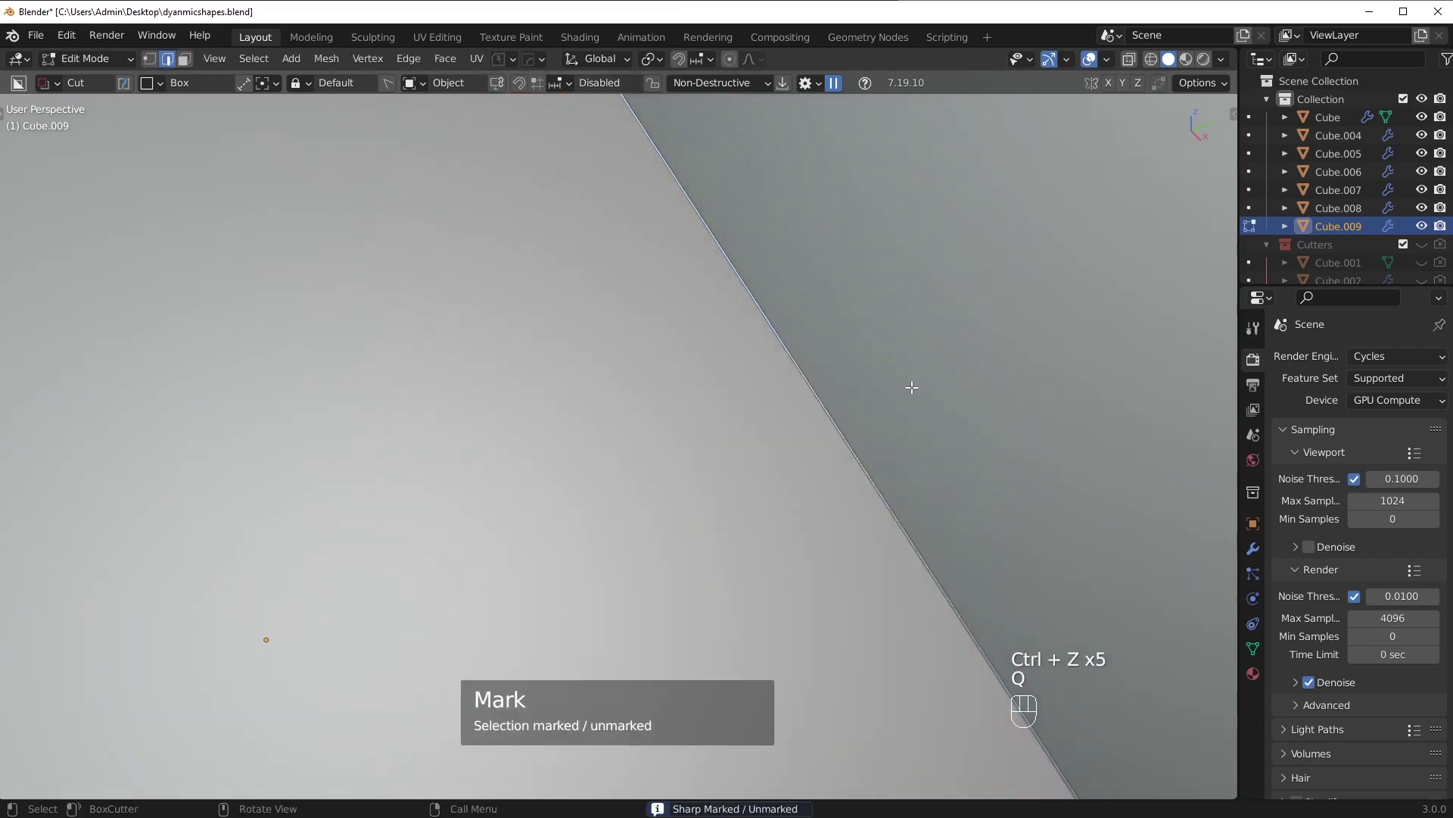
key("ctrl+b")
left_click(1037, 359)
key("Tab")
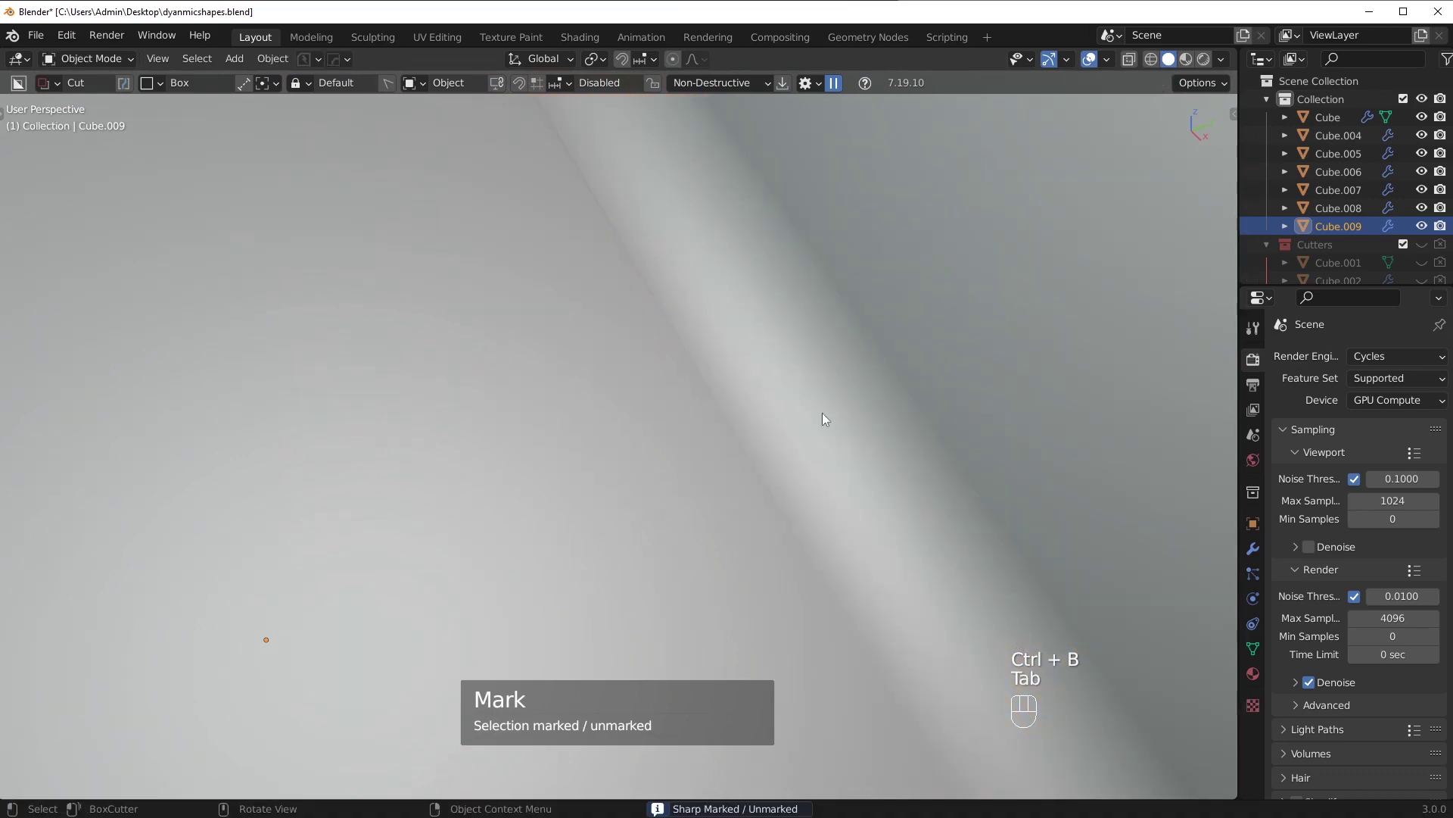
scroll(712, 374, "down", 10)
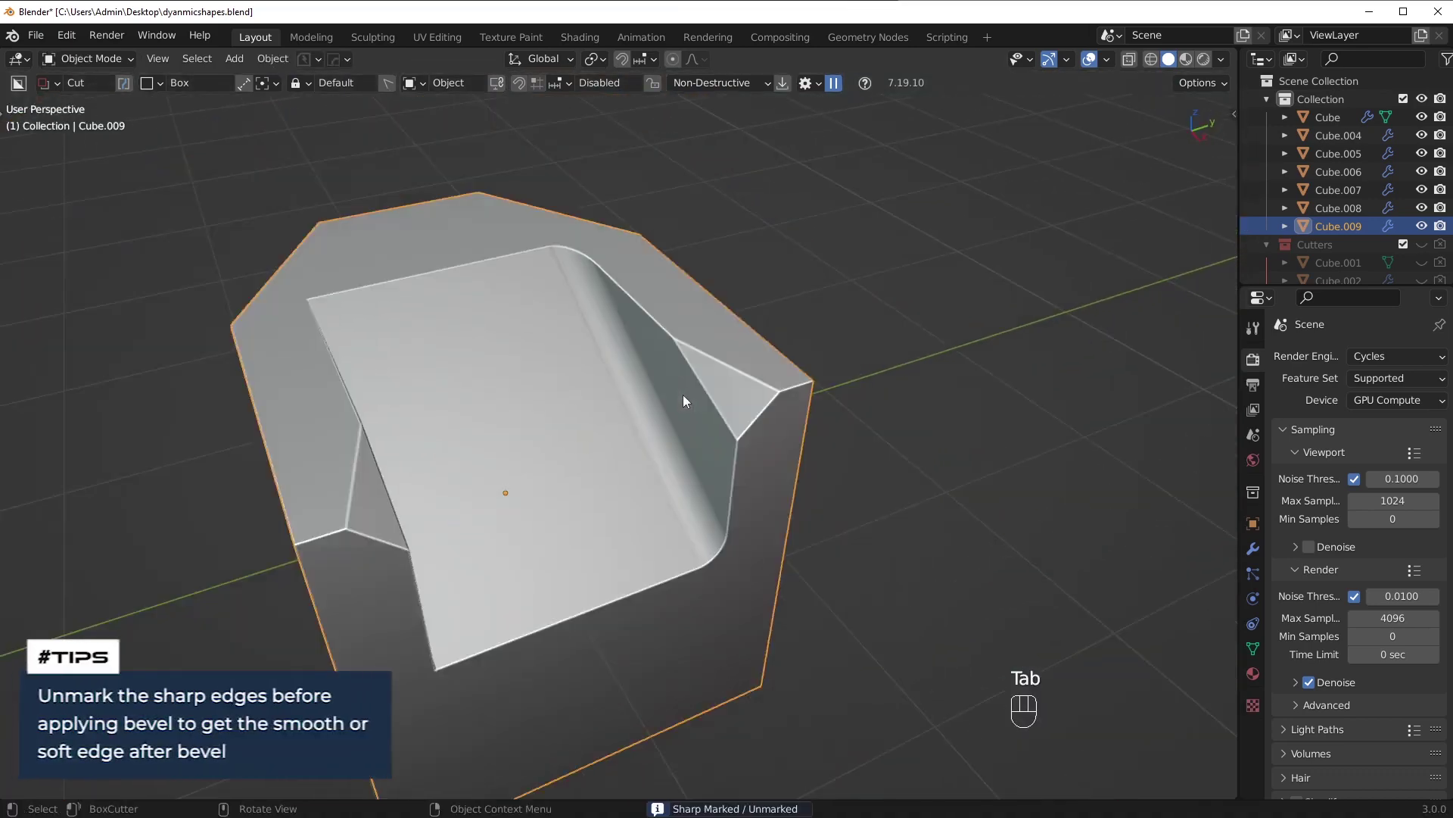
key("ctrl+z")
key("ctrl+z")
- Unmark both long recess floor edges as sharp and bevel them by about 0.16 m with 14 segments
middle_click_drag(624, 415, 454, 341)
key("q")
left_click(828, 286)
middle_click_drag(838, 285, 870, 325)
key("ctrl+b")
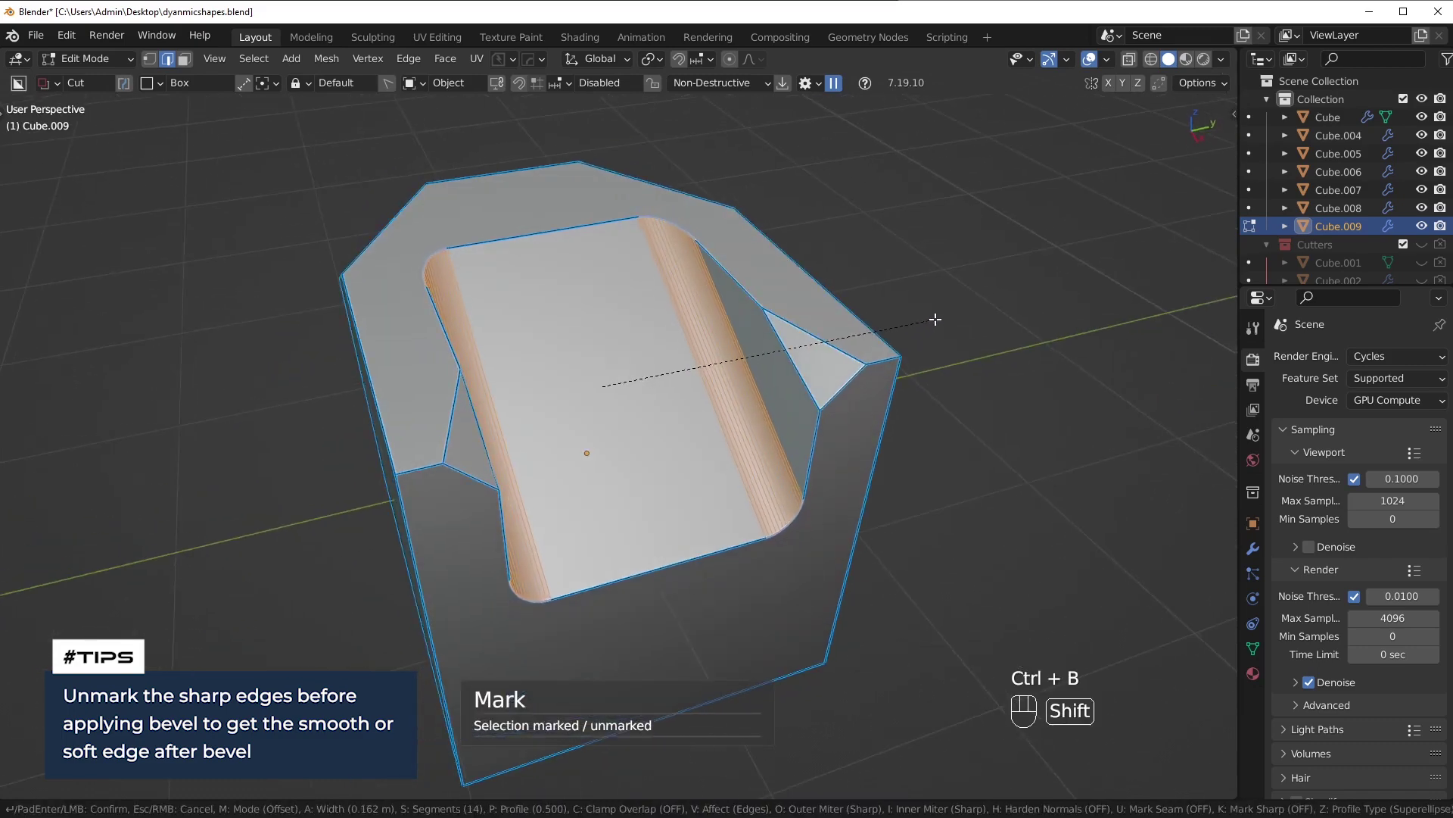
left_click(943, 316)
- Try unmarking and beveling the inner edges between the recess walls and triangular arm facets by about 0.076 m with 14 segments
middle_click_drag(943, 316, 816, 356)
left_click(812, 369, "shift")
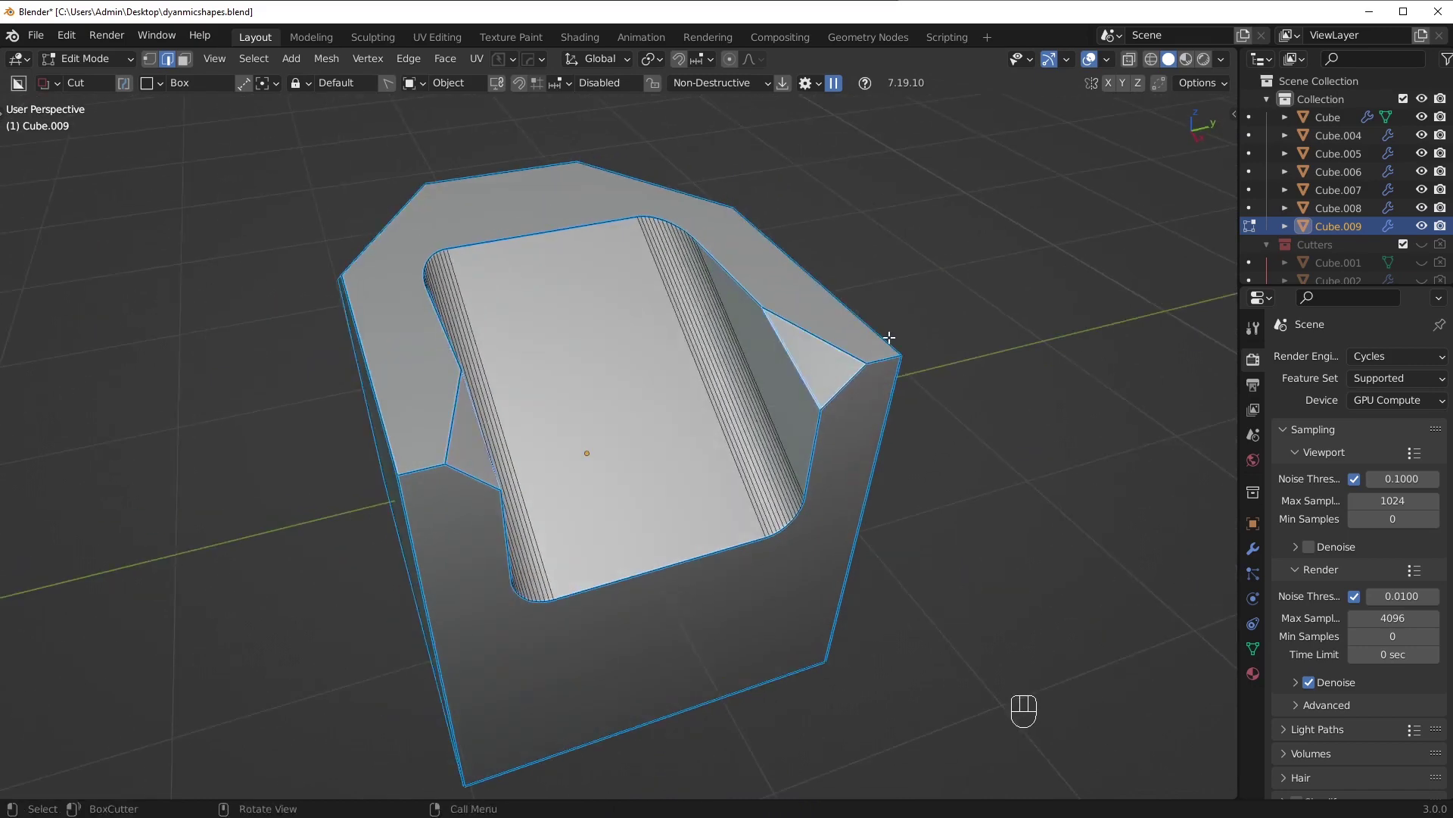
key("q")
left_click(890, 336)
key("ctrl+b")
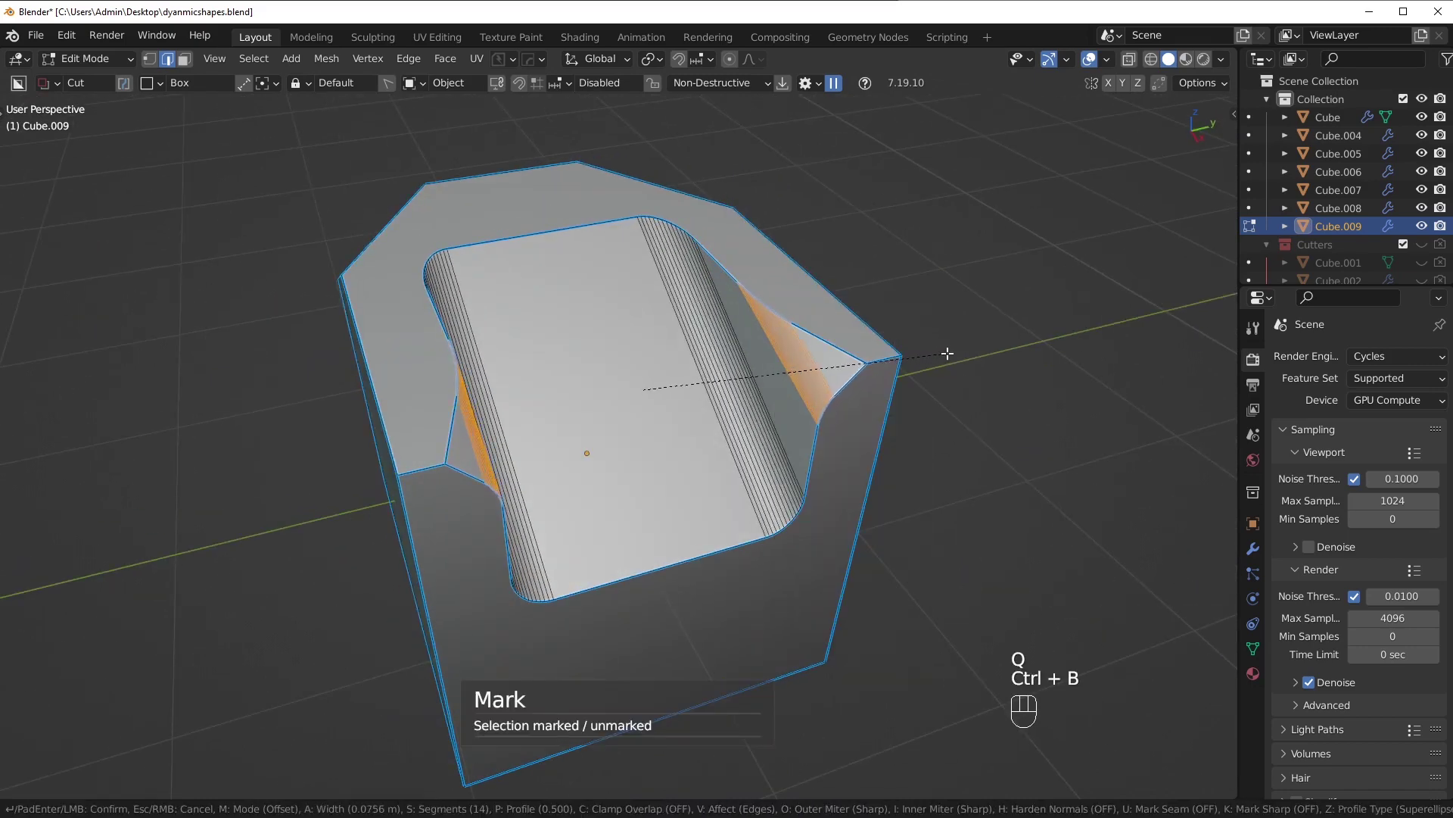
left_click(947, 349)
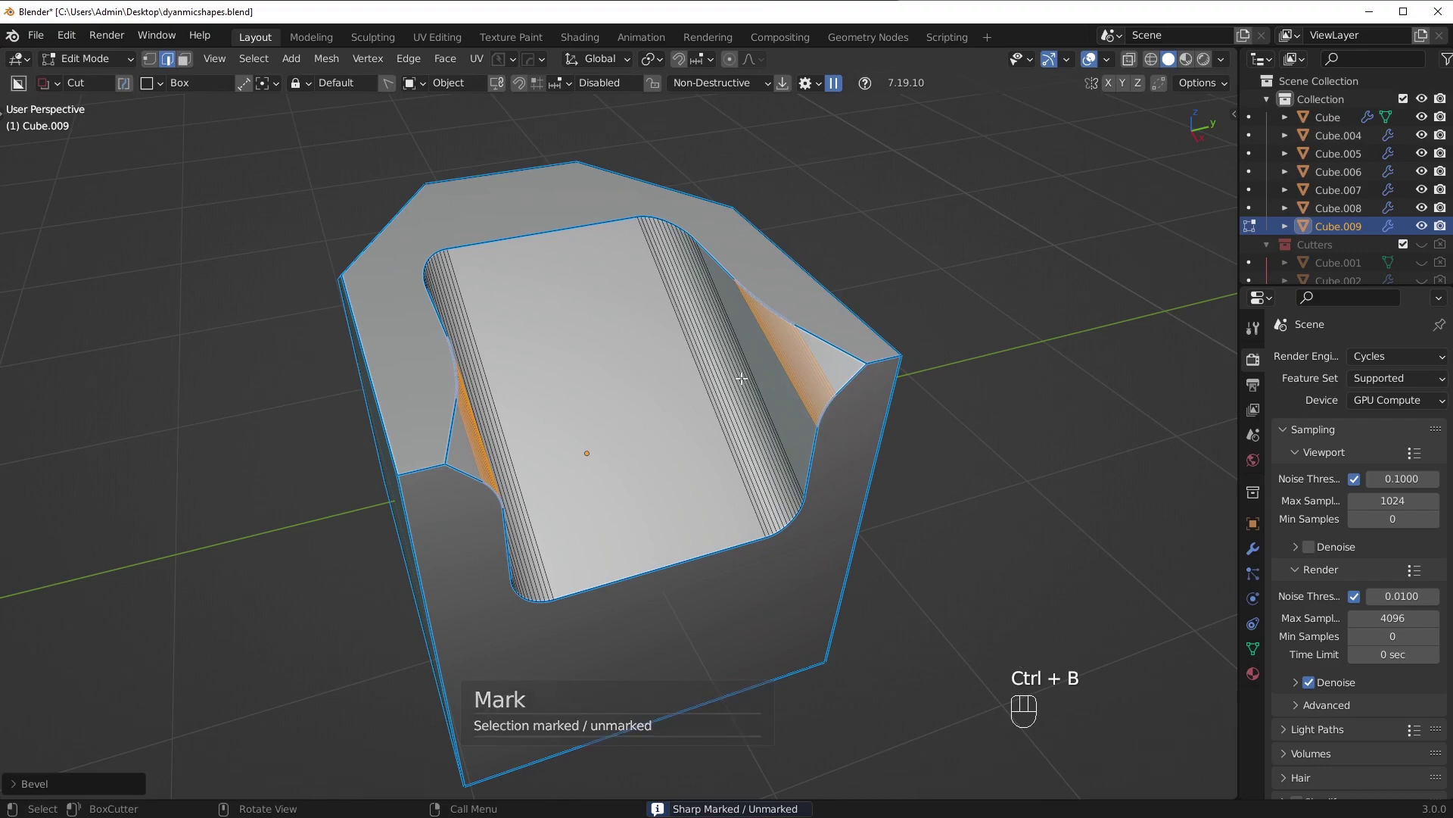
middle_click_drag(741, 378, 818, 366)
key("ctrl+z")
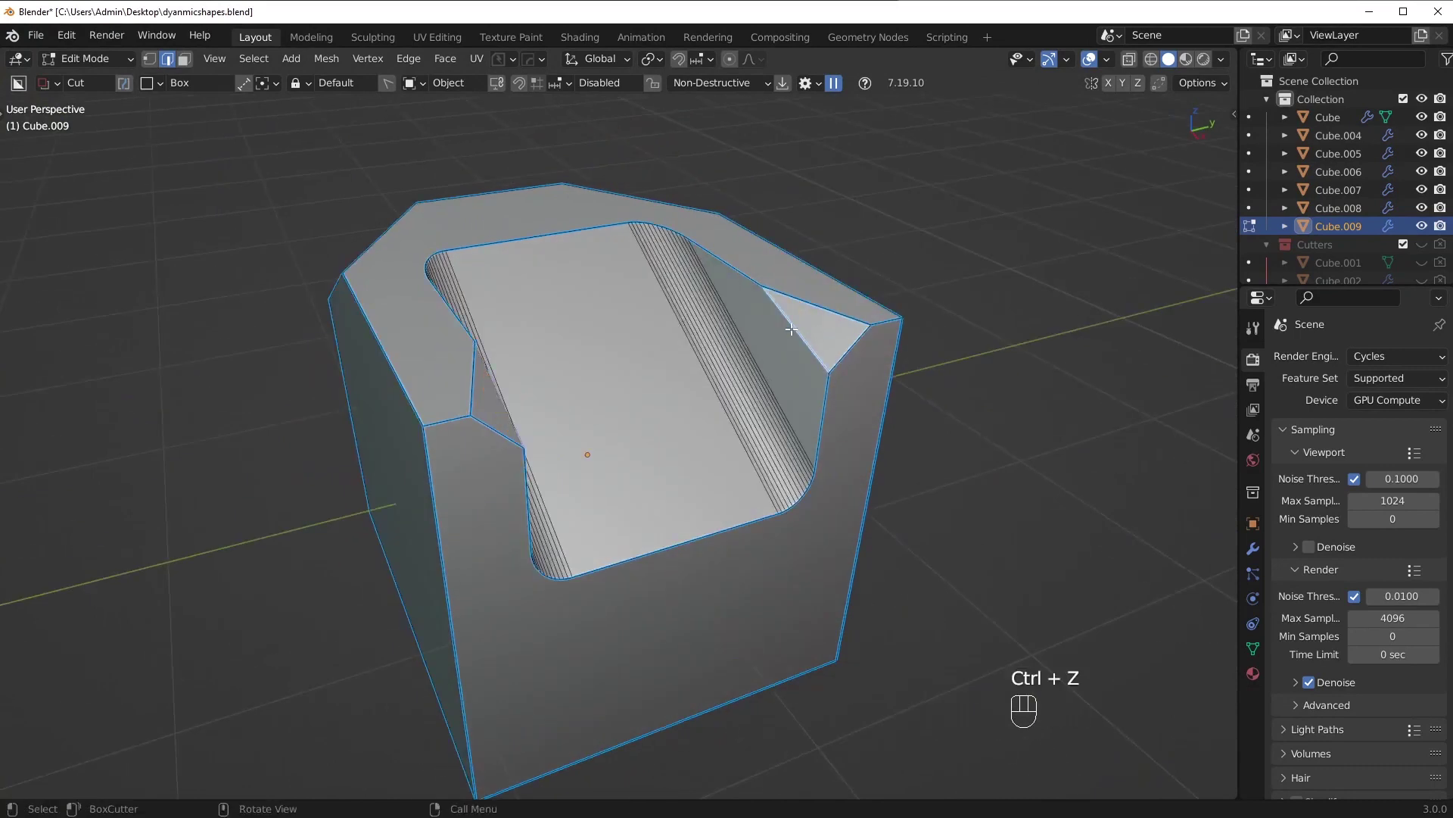
- Try beveling the front edges of the two triangular arm facets with 14 segments
key("ctrl+b")
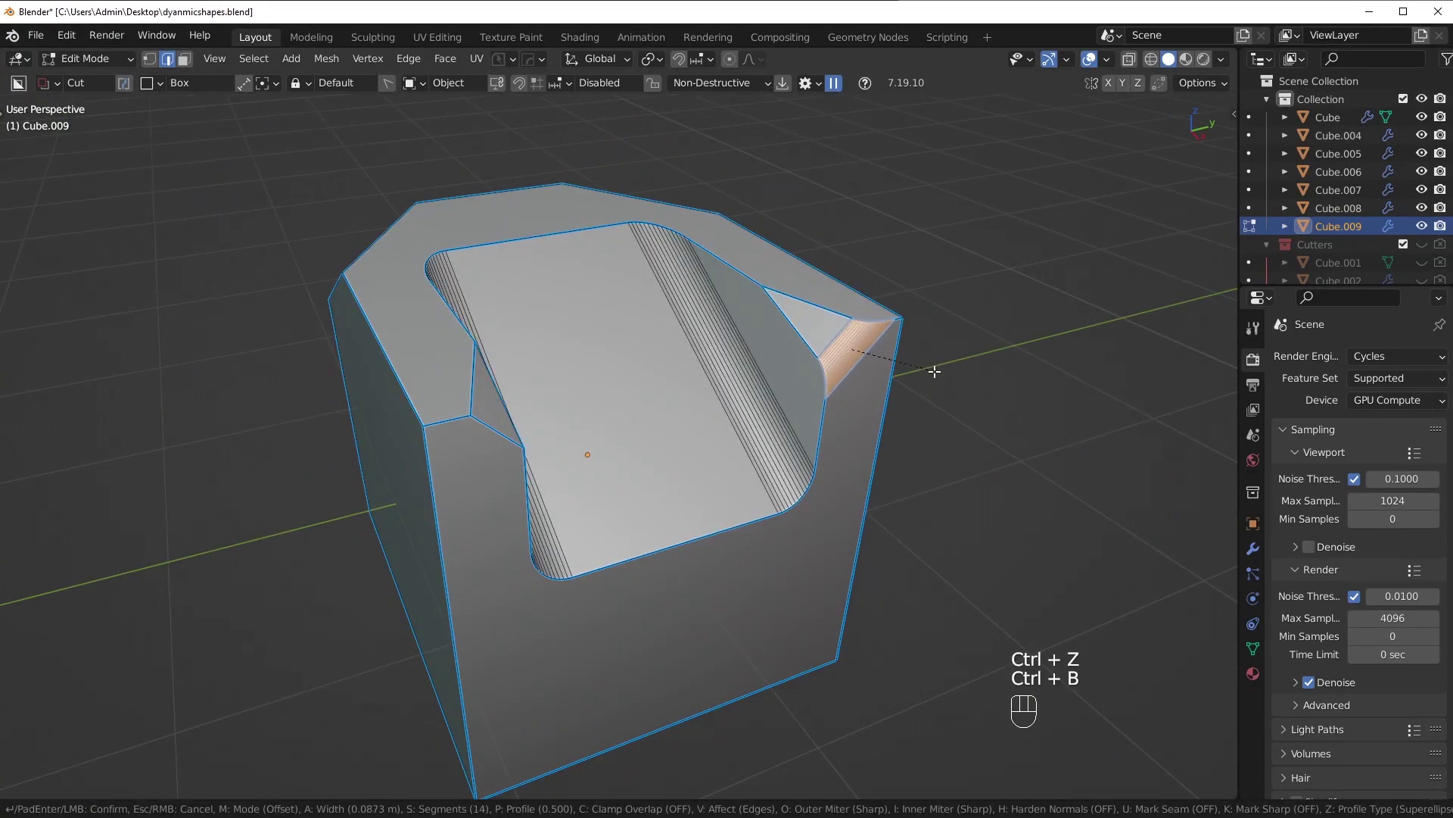
key("Escape")
key("ctrl+b")
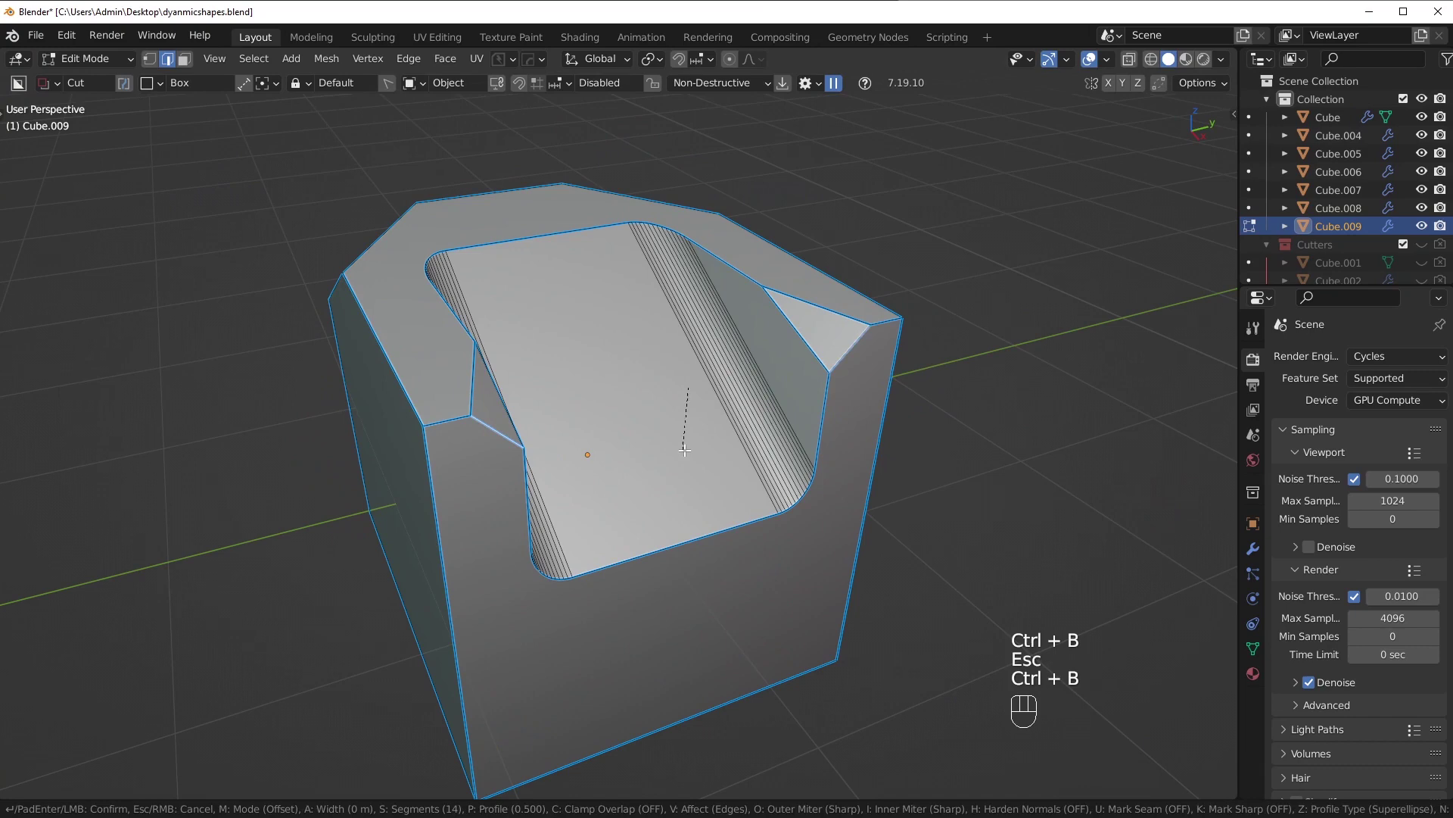
left_click(739, 455)
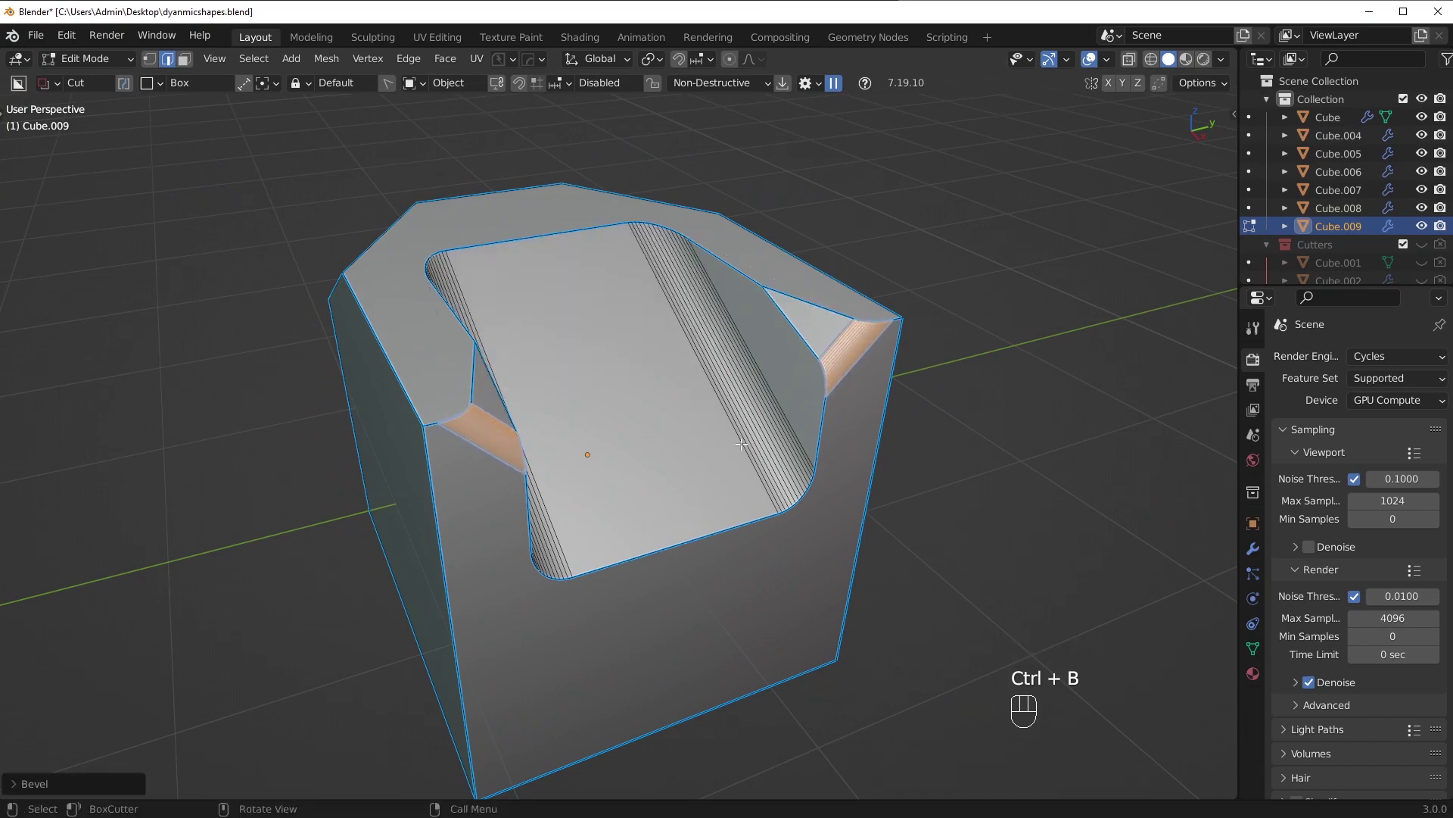
key("ctrl+z")
- Bevel the upper edges of both triangular arm facets by about 0.074 m with 14 segments and return to Object Mode
middle_click_drag(849, 420, 498, 408)
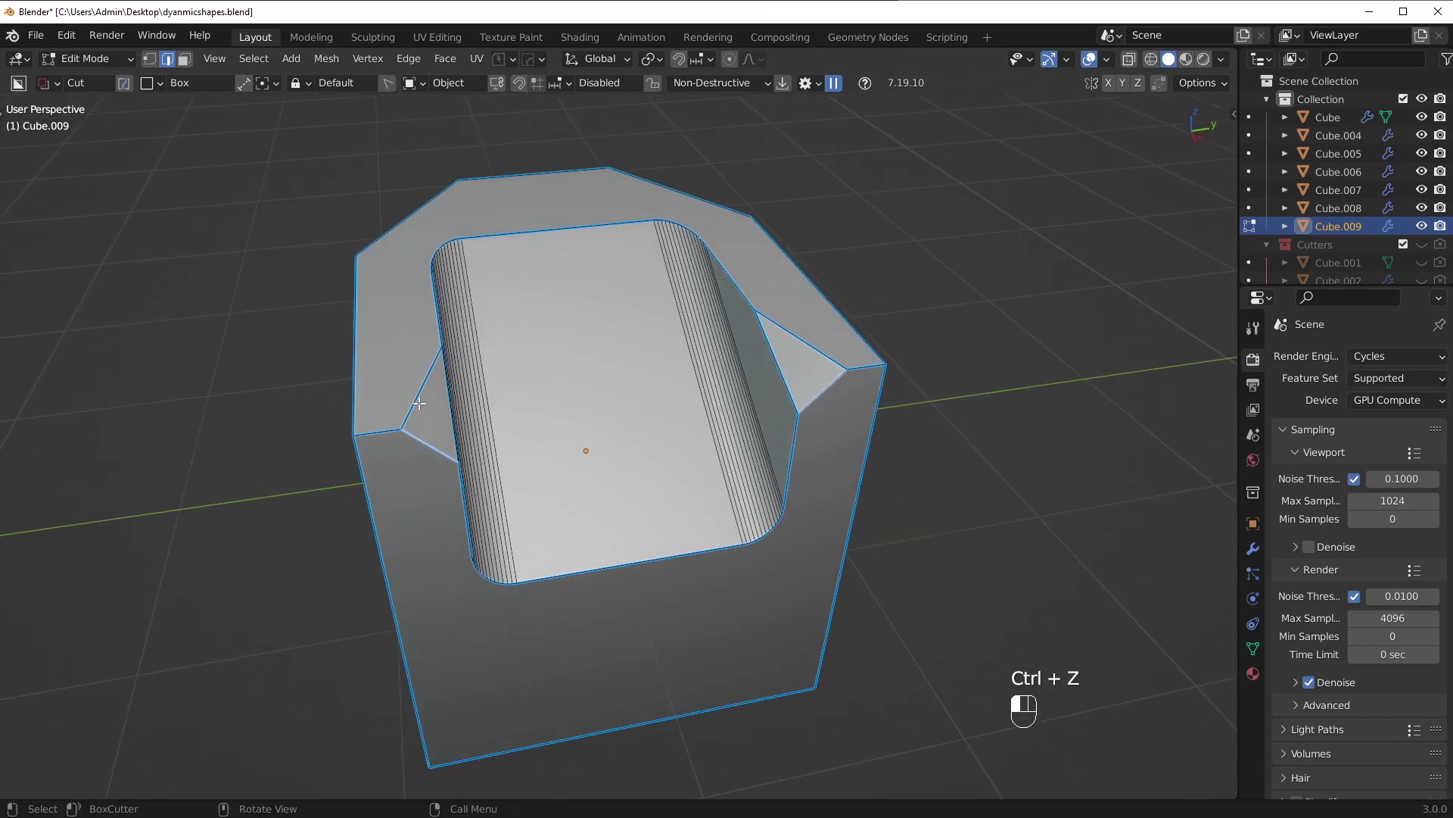
key("ctrl+b")
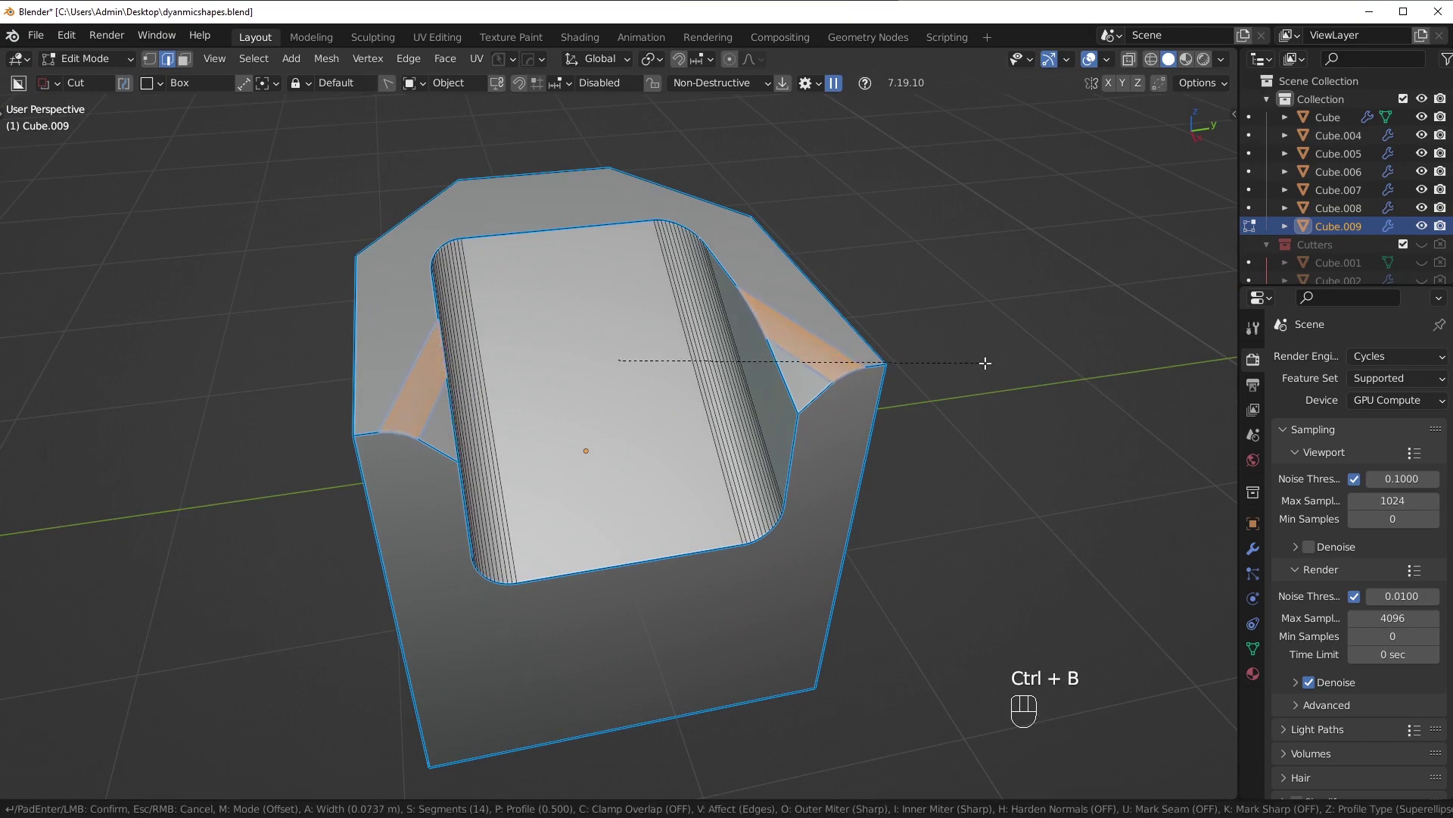
left_click(985, 365)
key("Tab")
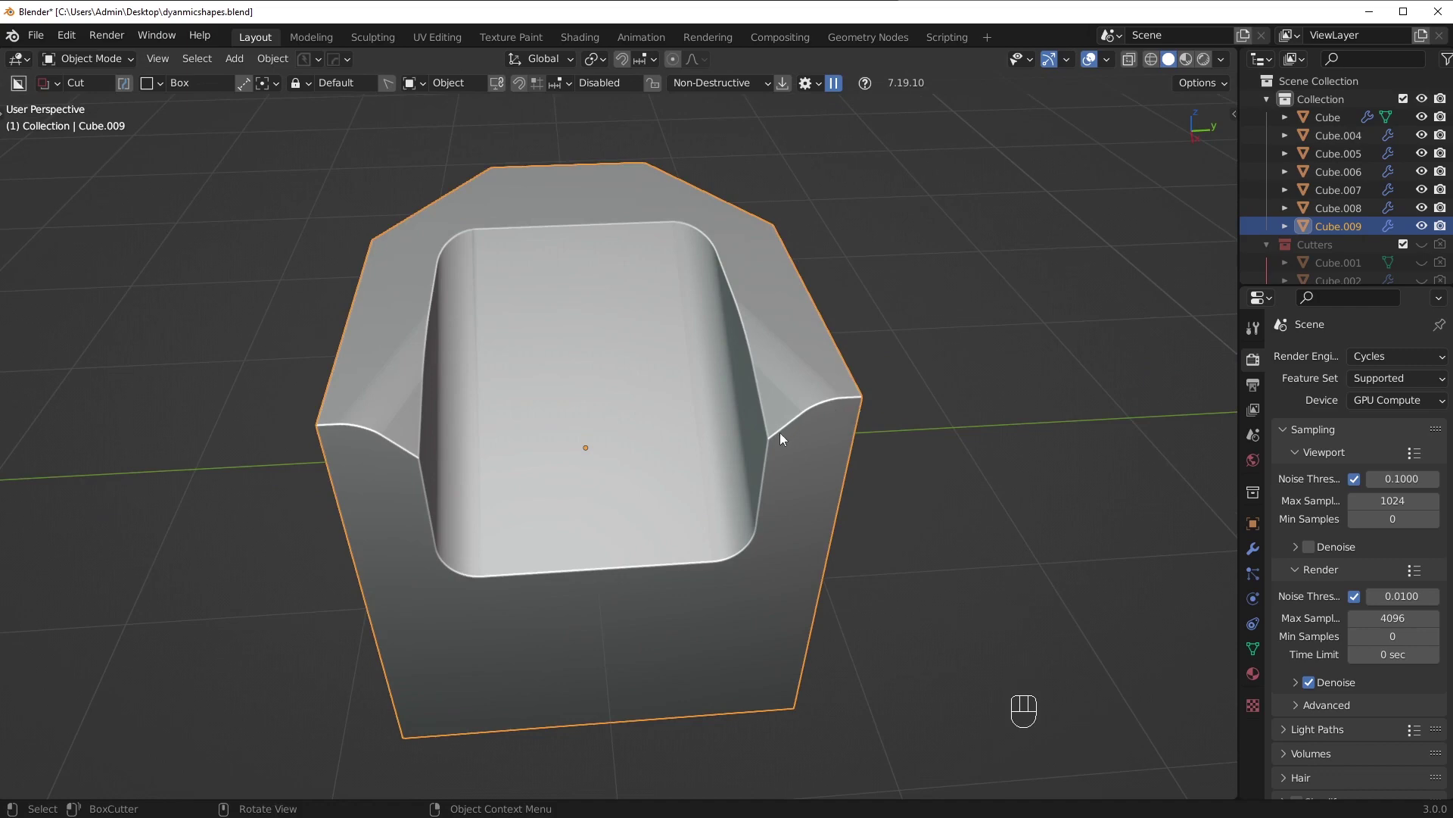
- Undo the bevel on the upper edges of both triangular arm facets
key("ctrl+z")
key("ctrl+z")
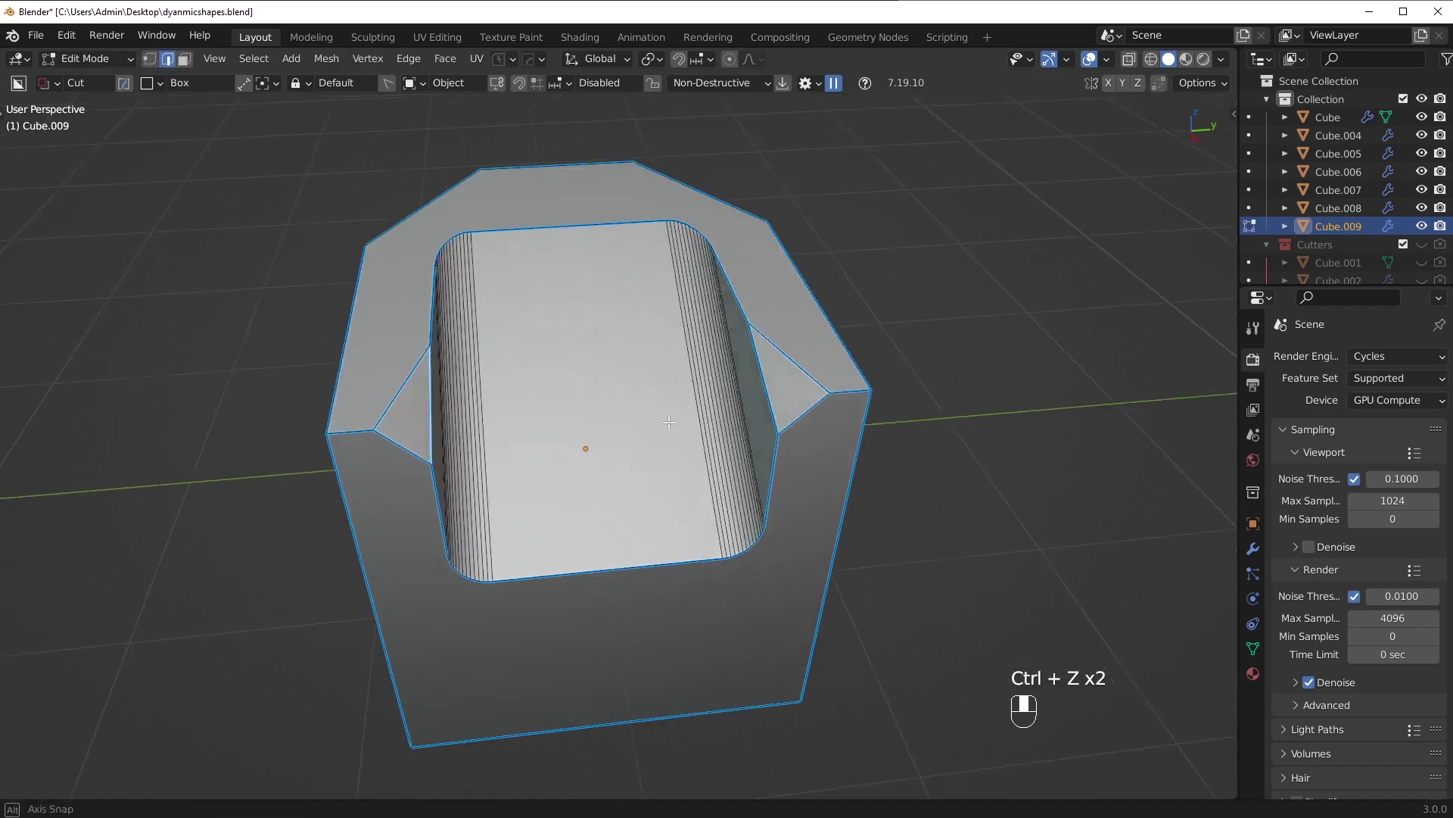
middle_click_drag(670, 422, 833, 364)
- Try unmarking and beveling the inner edges between the recess walls and triangular arm facets by about 0.074 m with 14 segments
key("q")
left_click(946, 318)
key("ctrl+b")
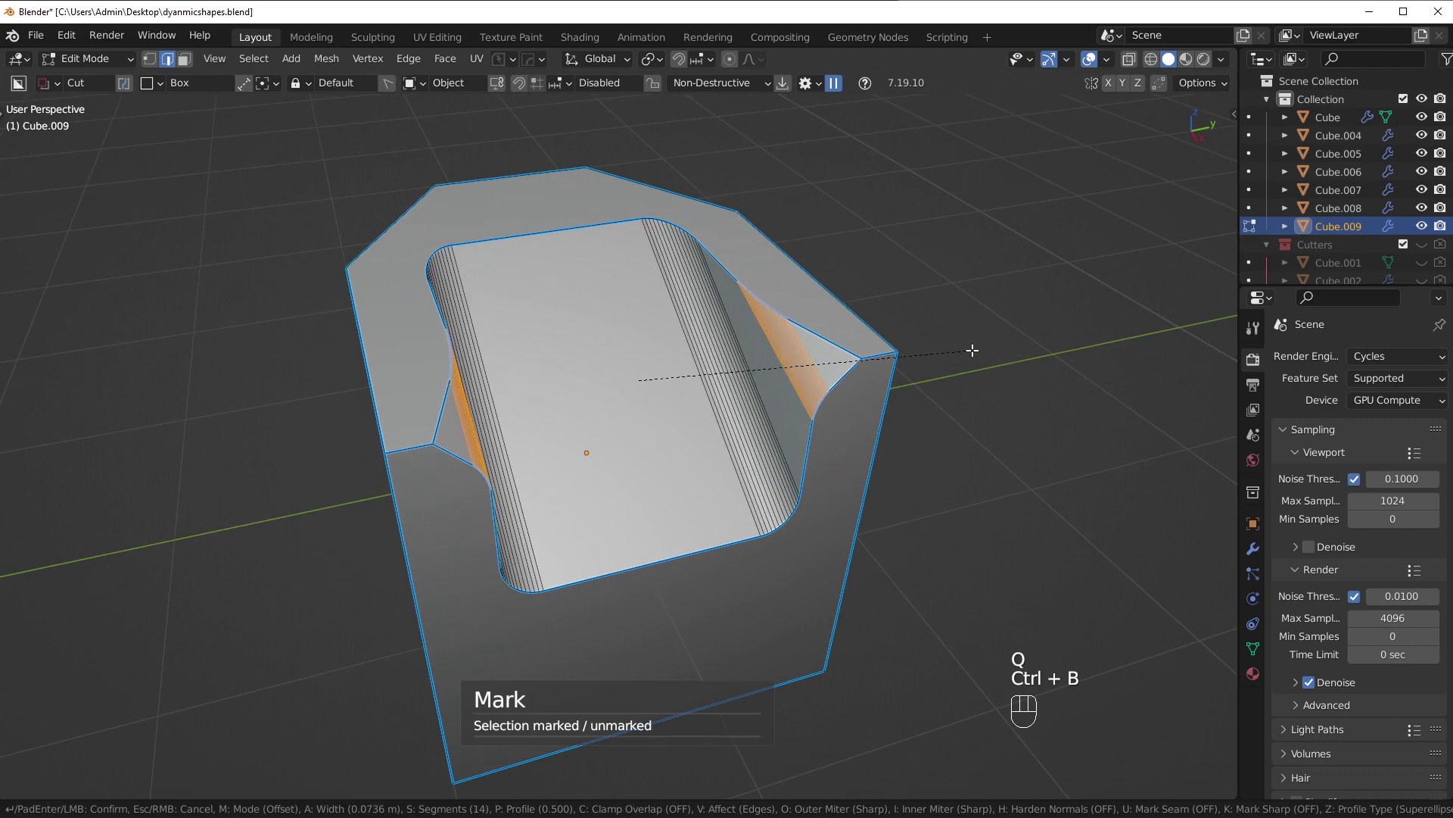
left_click(970, 350)
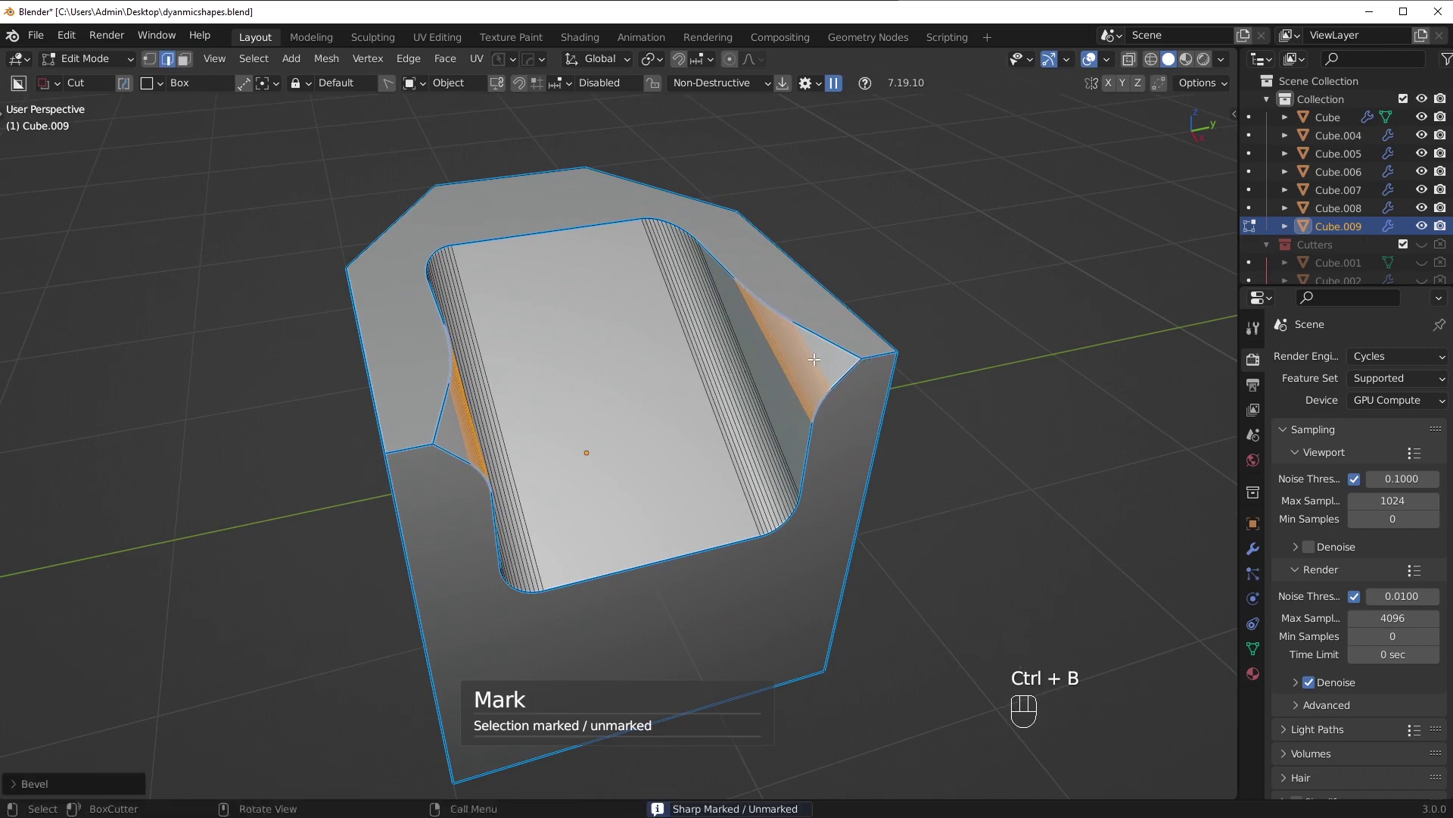
middle_click_drag(848, 356, 708, 349)
key("Tab")
middle_click_drag(877, 422, 907, 333)
key("ctrl+z")
key("ctrl+z")
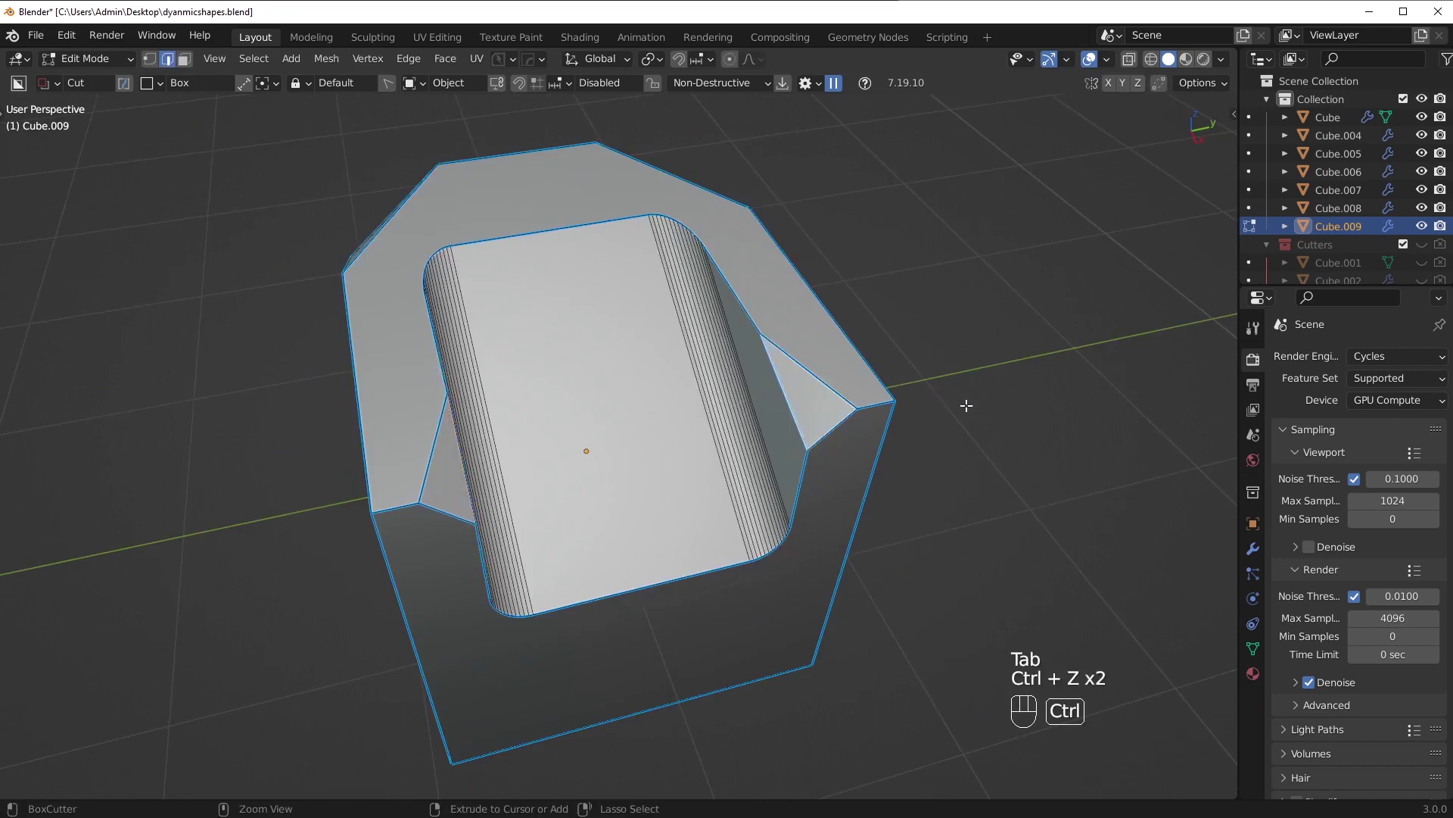
- Try a narrower bevel of about 0.06 m with 14 segments on the unmarked inner edges of the triangular arm facets
key("q")
left_click(1002, 371)
key("ctrl+b")
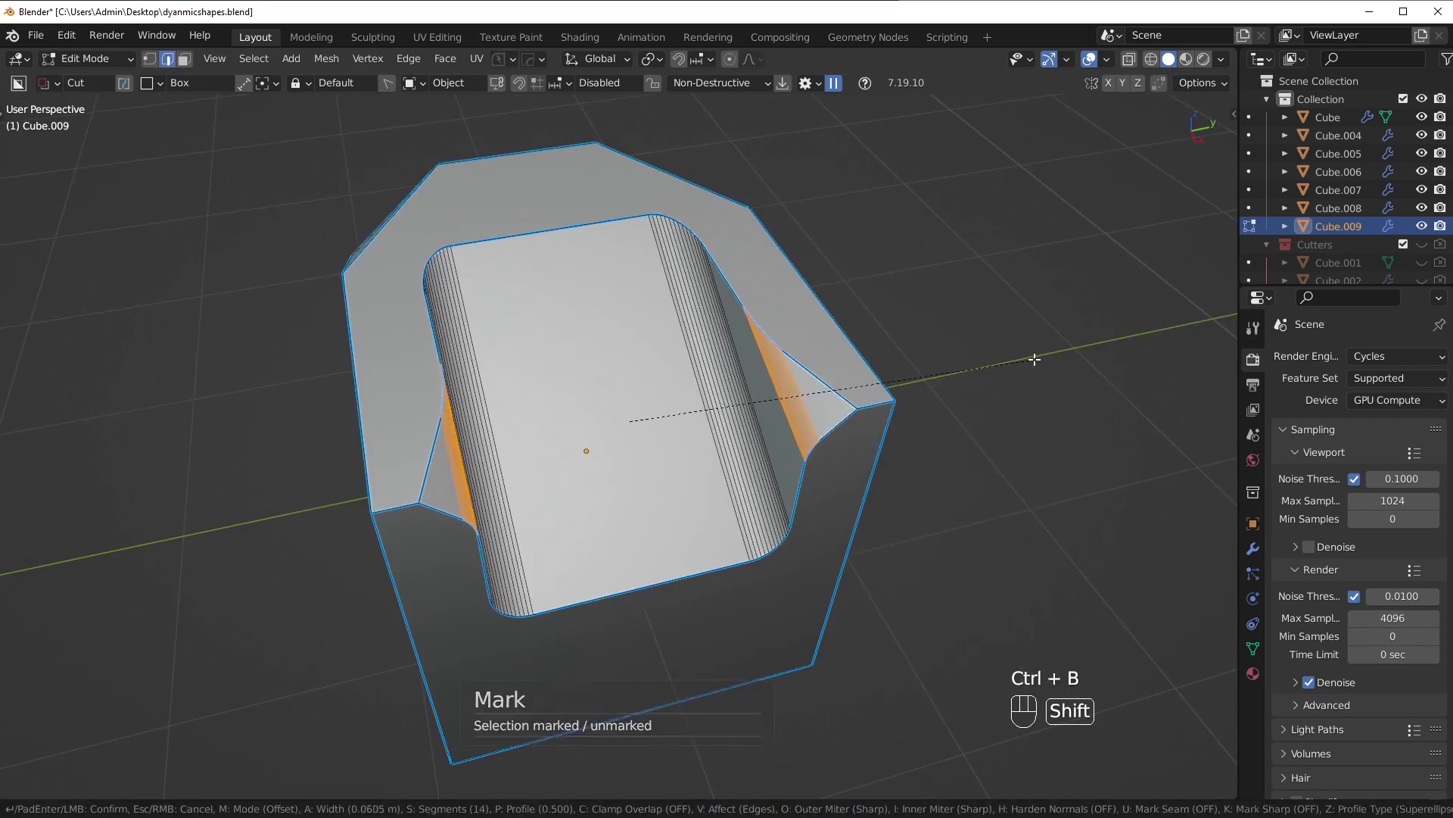
left_click(1032, 360)
key("Tab")
middle_click_drag(944, 415, 879, 388)
key("ctrl+z")
key("ctrl+z")
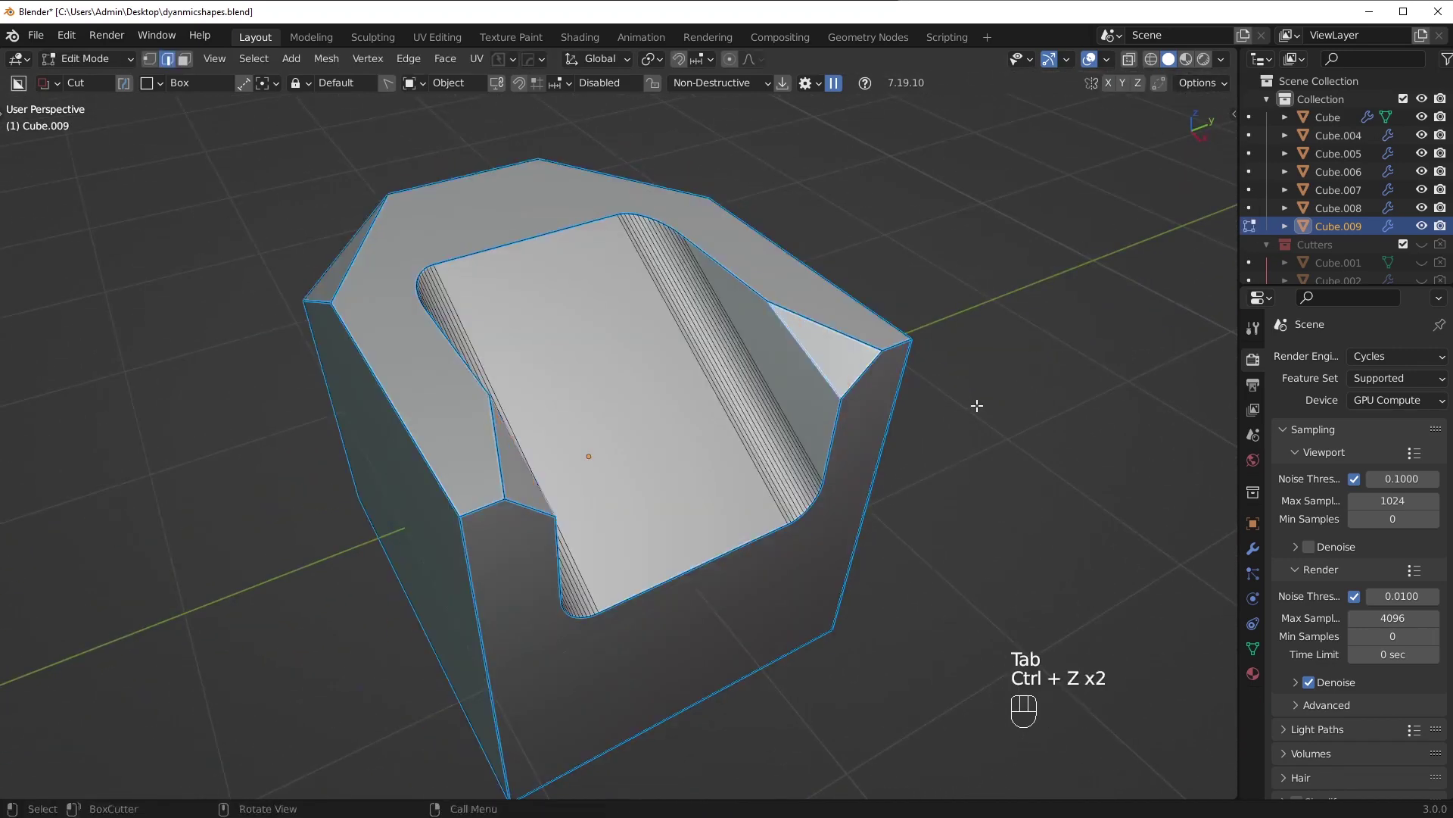
key("ctrl+b")
left_click(1017, 397)
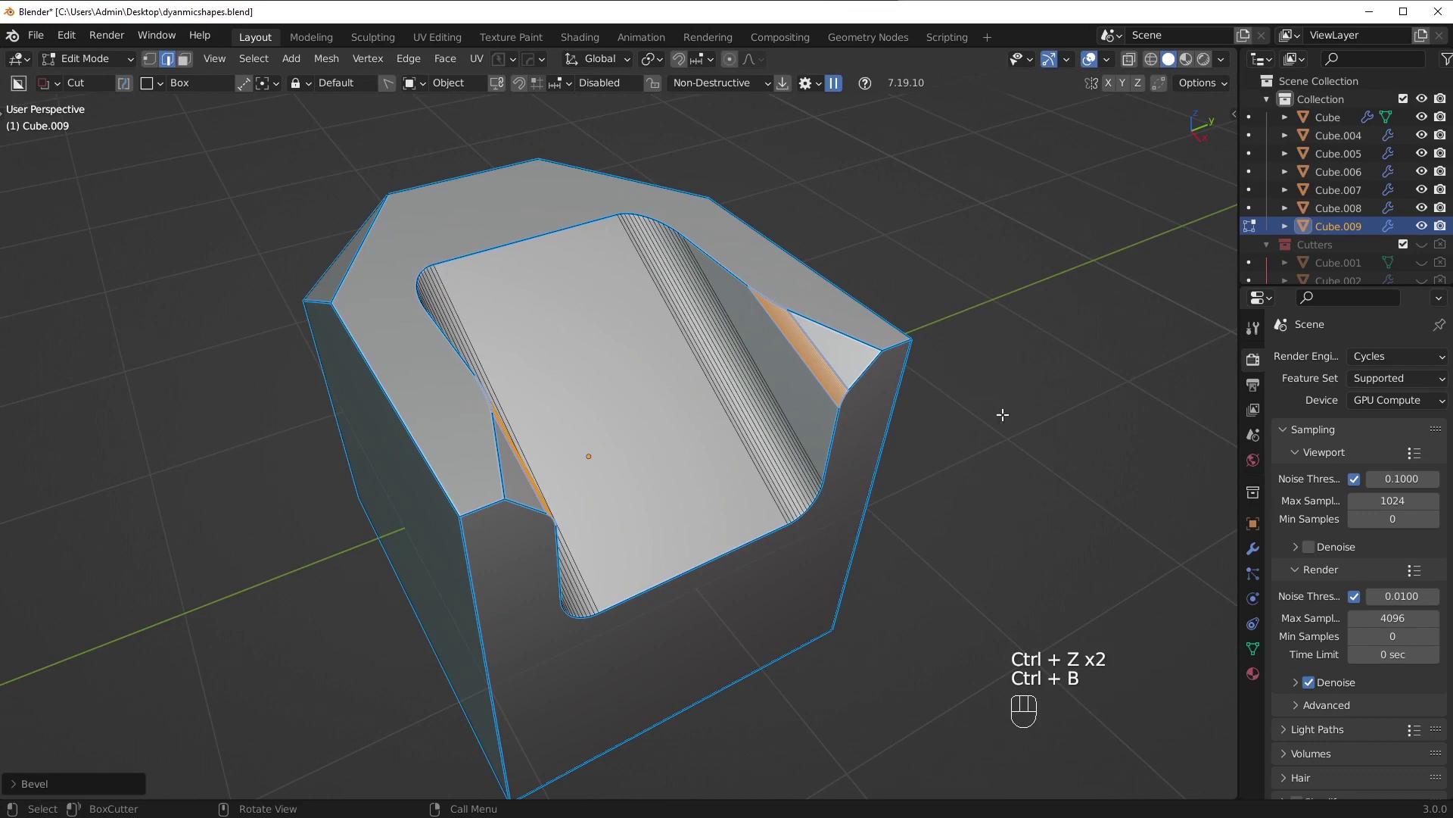
key("q")
key("ctrl+z")
- Unmark the inner edges of both triangular arm facets as sharp, bevel them, and return to Object Mode
key("q")
left_click(1023, 308)
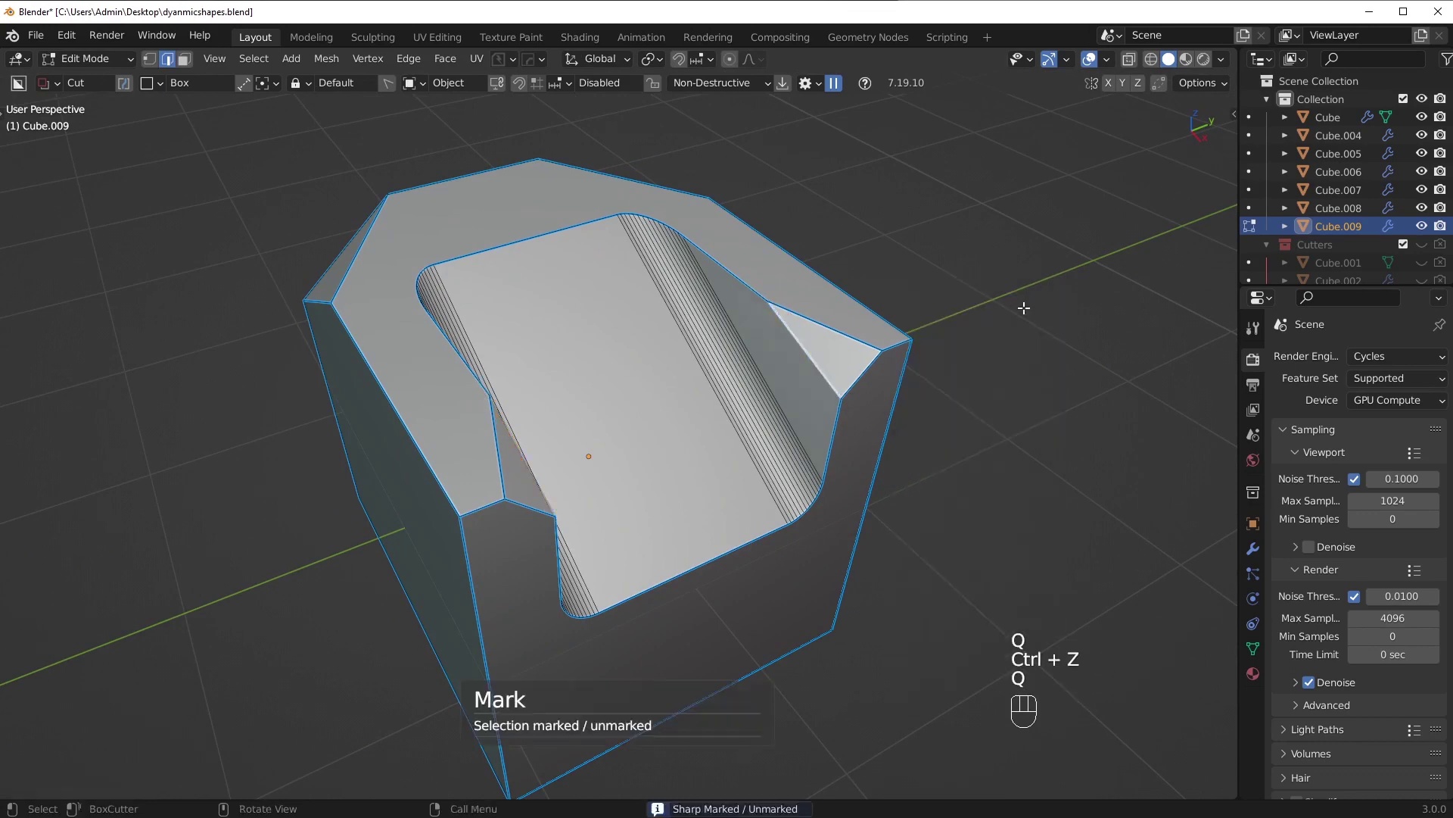
key("ctrl+b")
key("Tab")
middle_click_drag(1004, 260, 421, 416)
- In Edit Mode, unmark the short front top edges of both arms and bevel them by about 0.1 m with 14 segments
key("Tab")
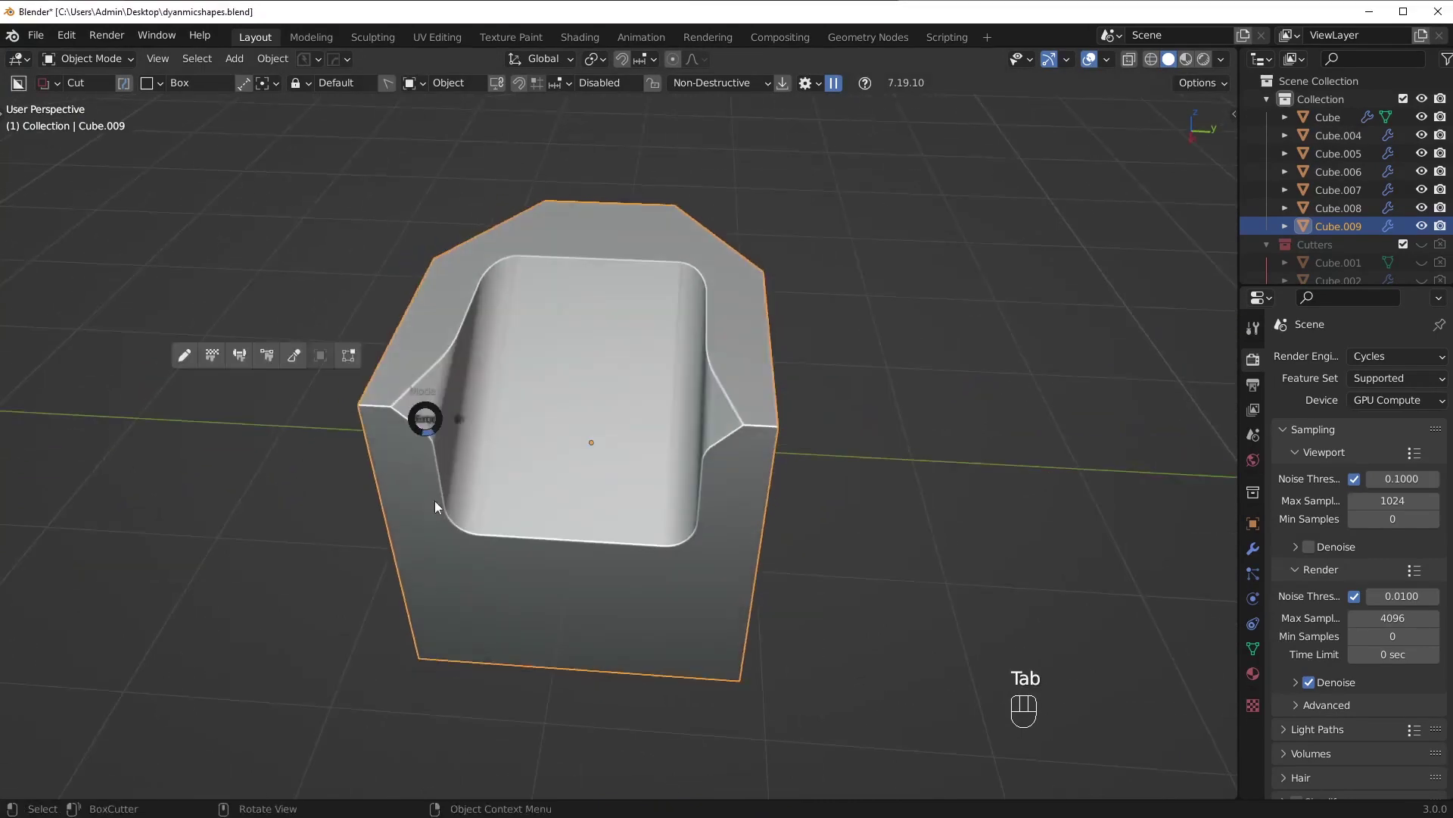
key("q")
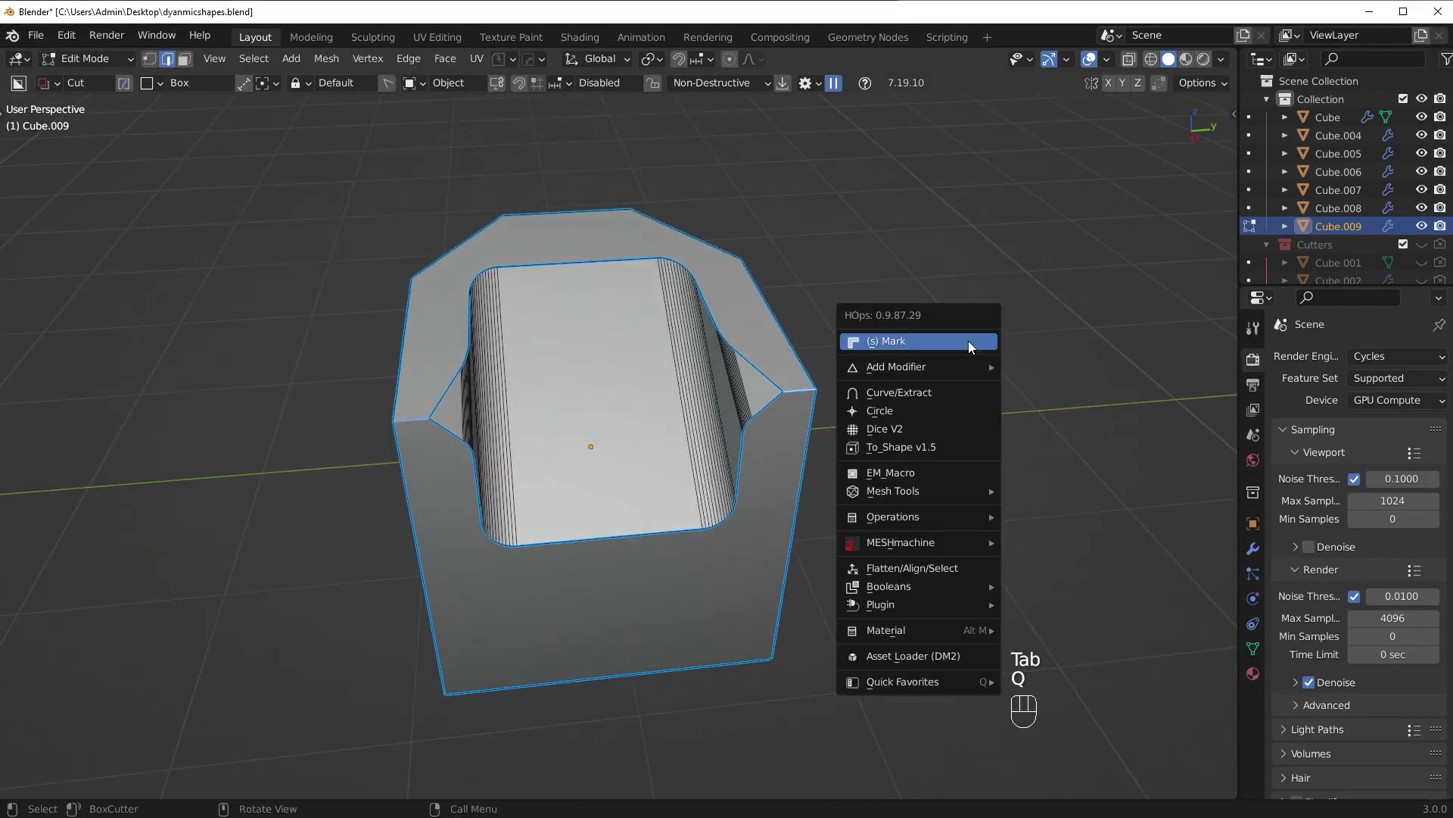
left_click(969, 341)
middle_click_drag(870, 406, 931, 406)
key("ctrl+b")
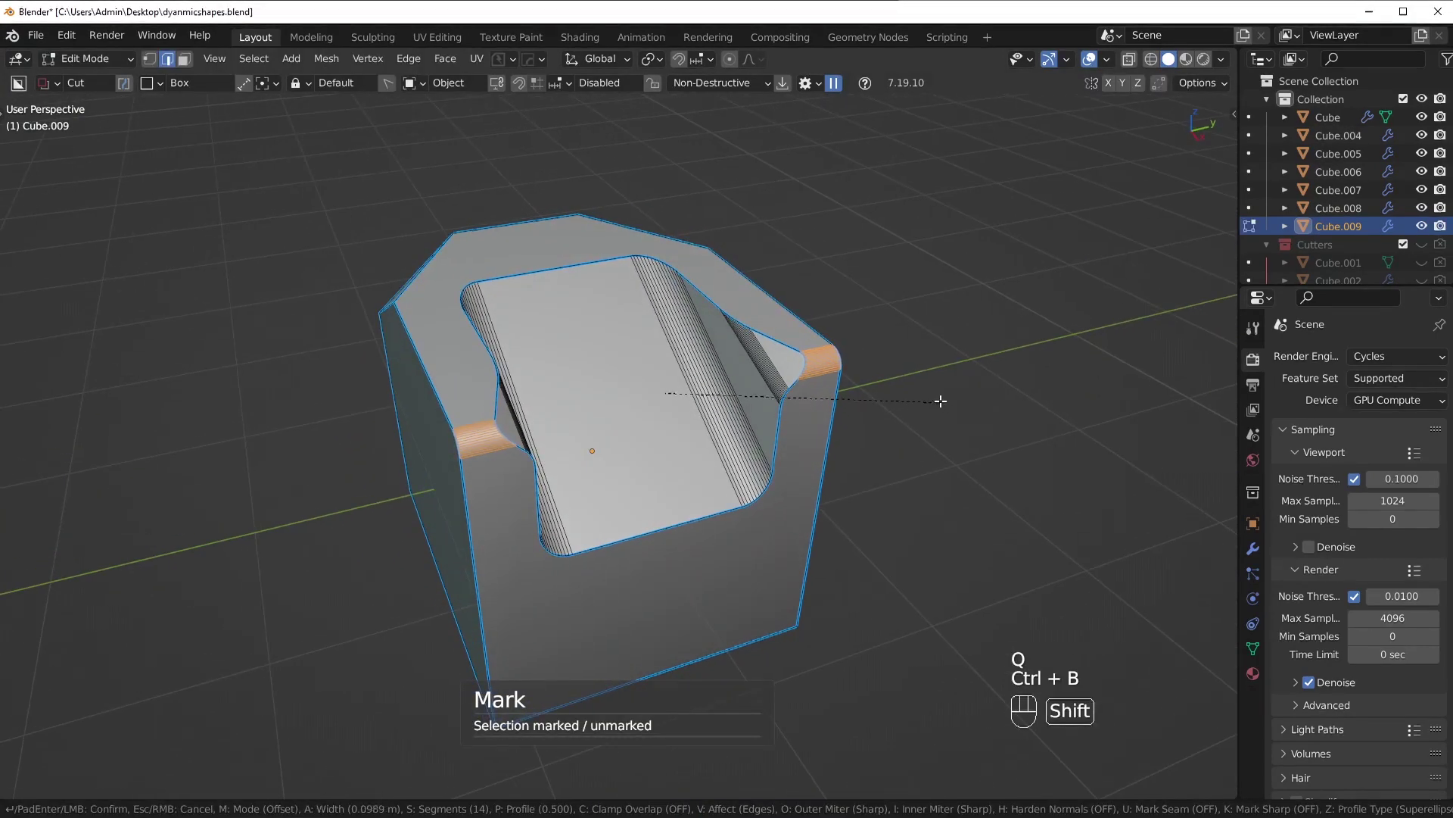
left_click(944, 402)
middle_click_drag(865, 434, 467, 468)
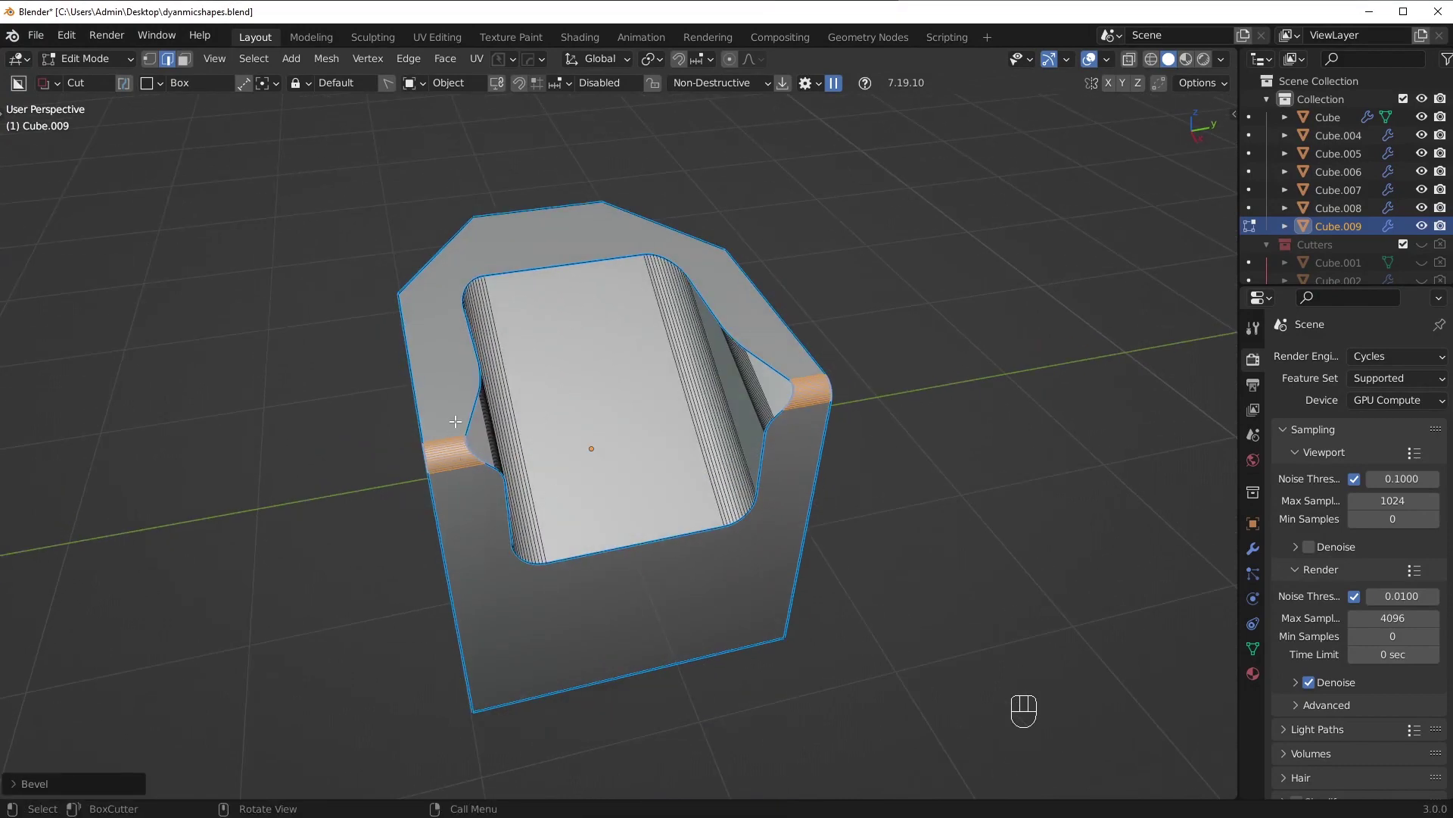
middle_click_drag(455, 421, 686, 322)
mouse_move(856, 436)
middle_mouse_down()
mouse_move(876, 424)
mouse_move(770, 375)
mouse_move(713, 378)
mouse_move(931, 402)
mouse_move(832, 428)
middle_mouse_up()
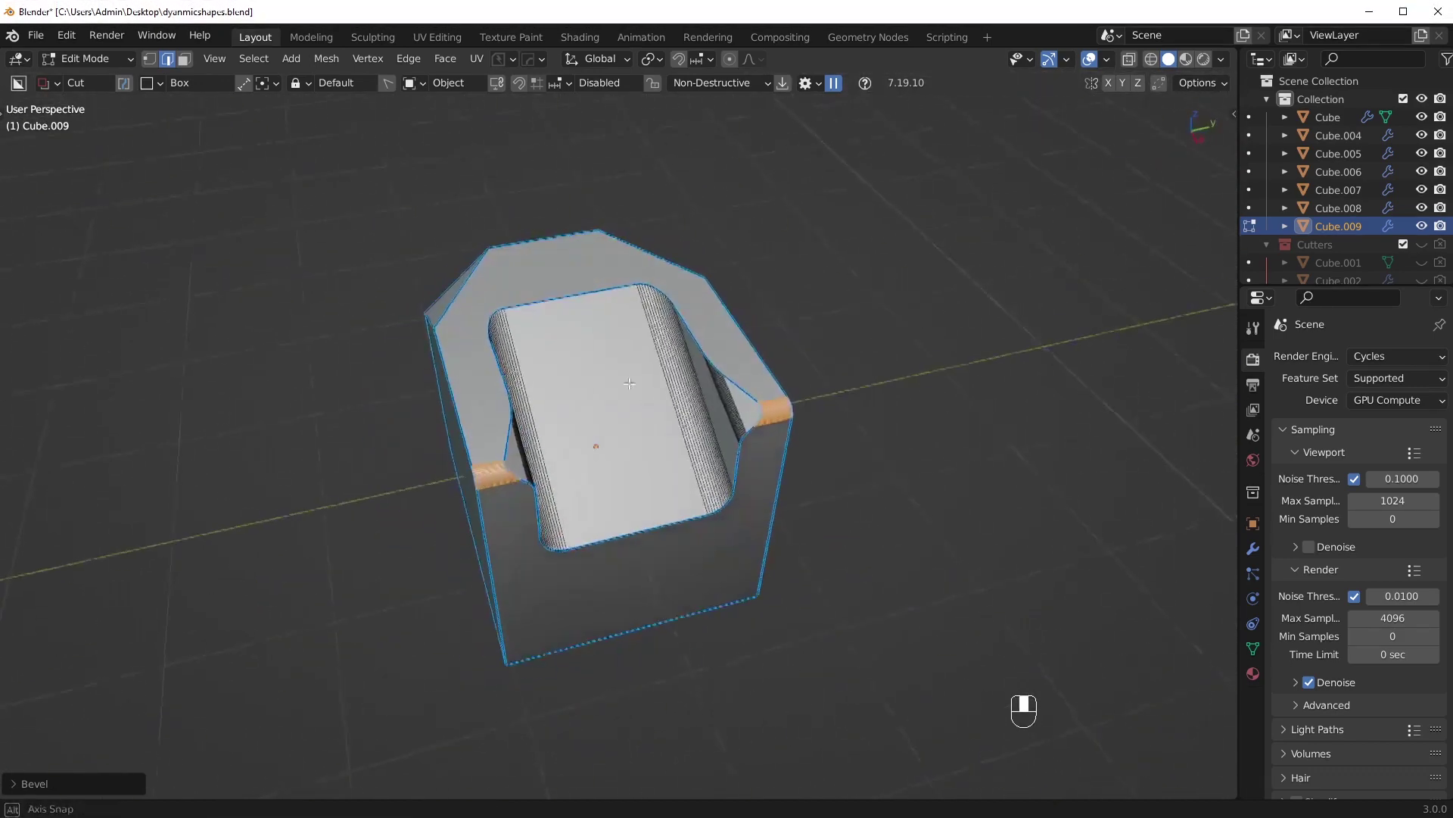
scroll(834, 429, "up", 3)
scroll(796, 368, "down", 8)
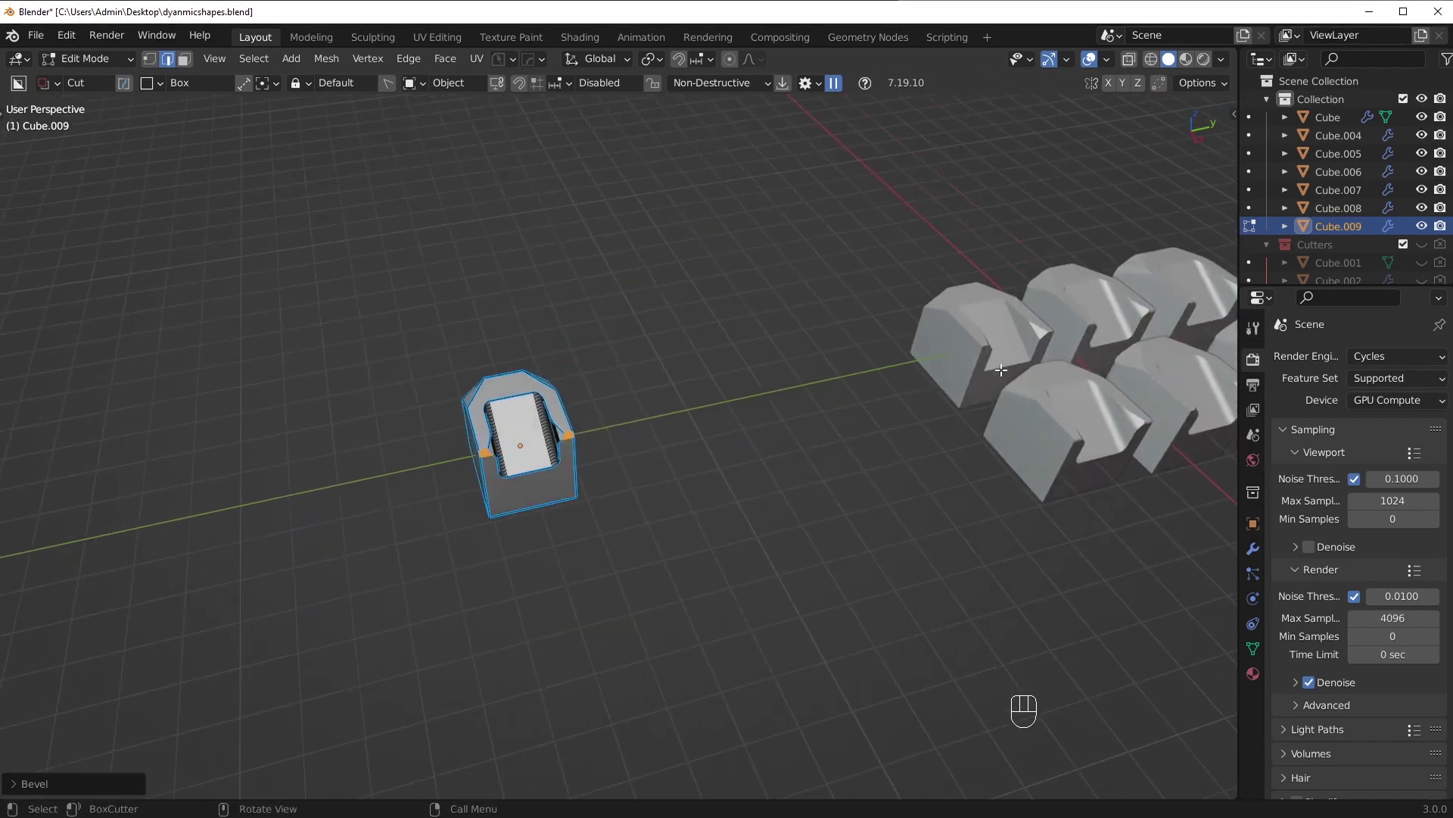
scroll(450, 497, "up", 4)
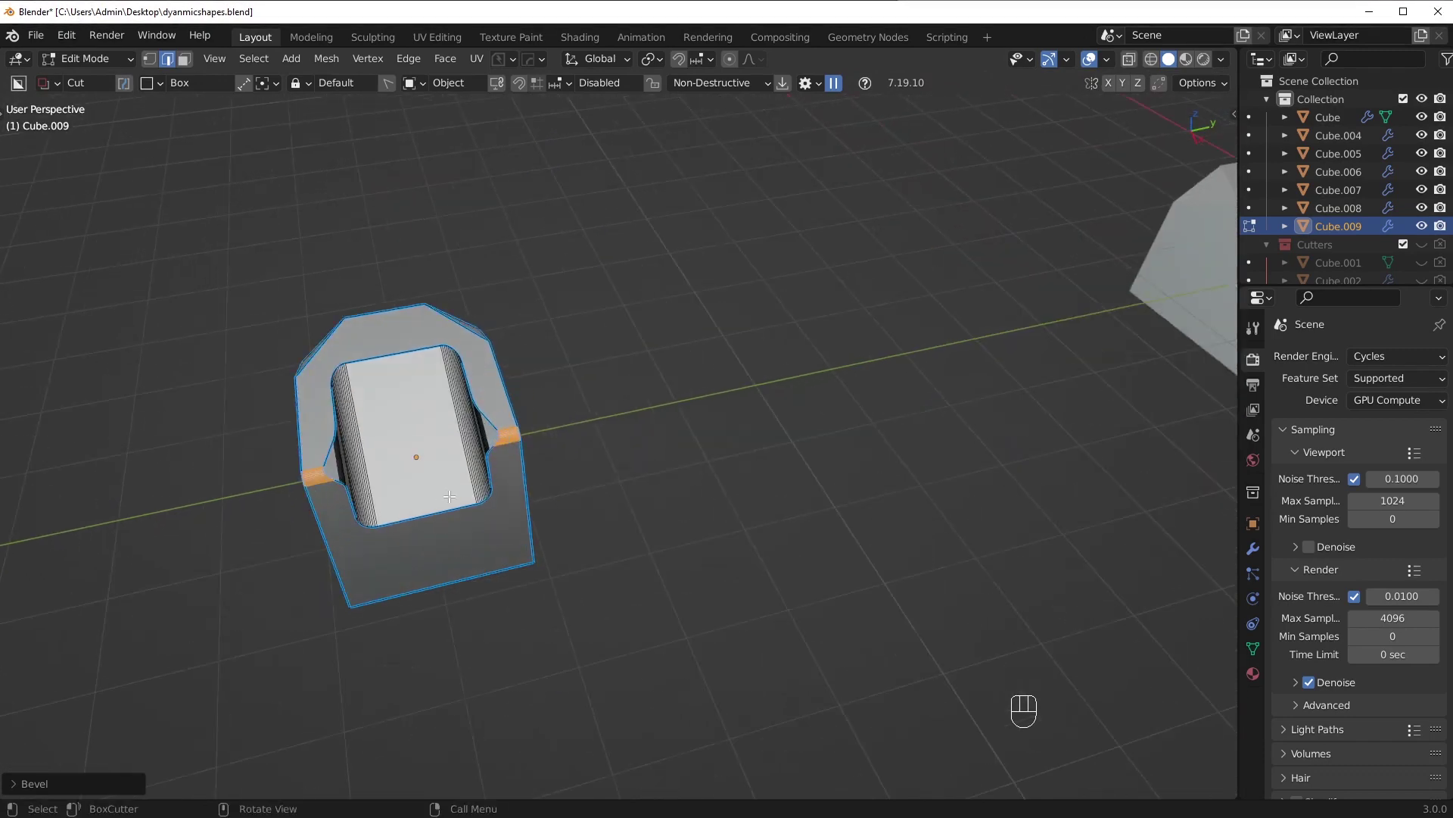
- Try unmarking and beveling the edges between the top face and the two rear corner facets
middle_click_drag(528, 458, 754, 389)
key("q")
left_click(736, 344)
key("ctrl+b")
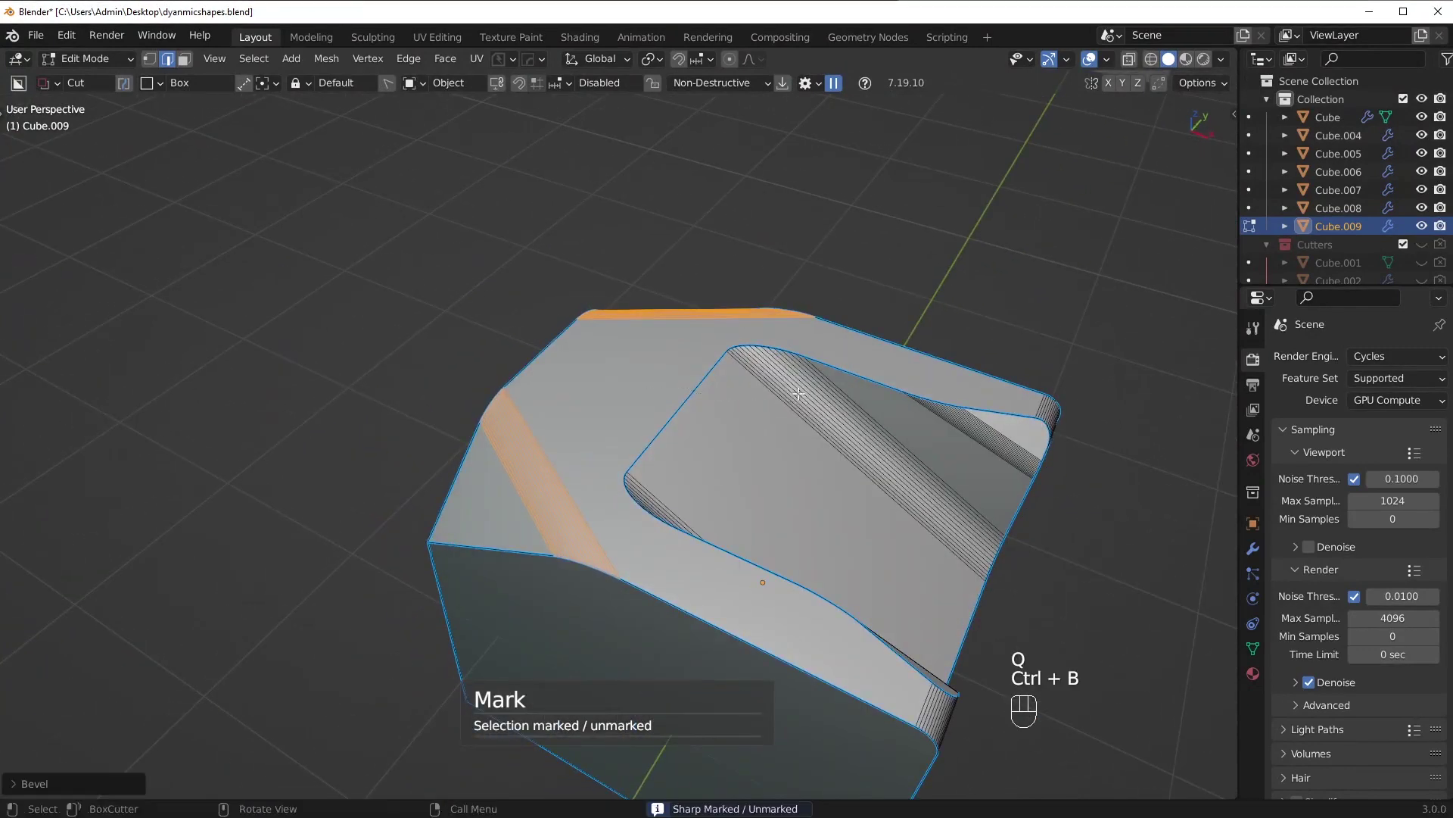
key("Tab")
key("Tab")
middle_click_drag(774, 410, 623, 441)
key("ctrl+z")
key("ctrl+z")
- Unmark the edges between the rear corner facets and the side walls, bevel them, and return to Object Mode
scroll(624, 440, "up", 3)
key("q")
left_click(742, 420)
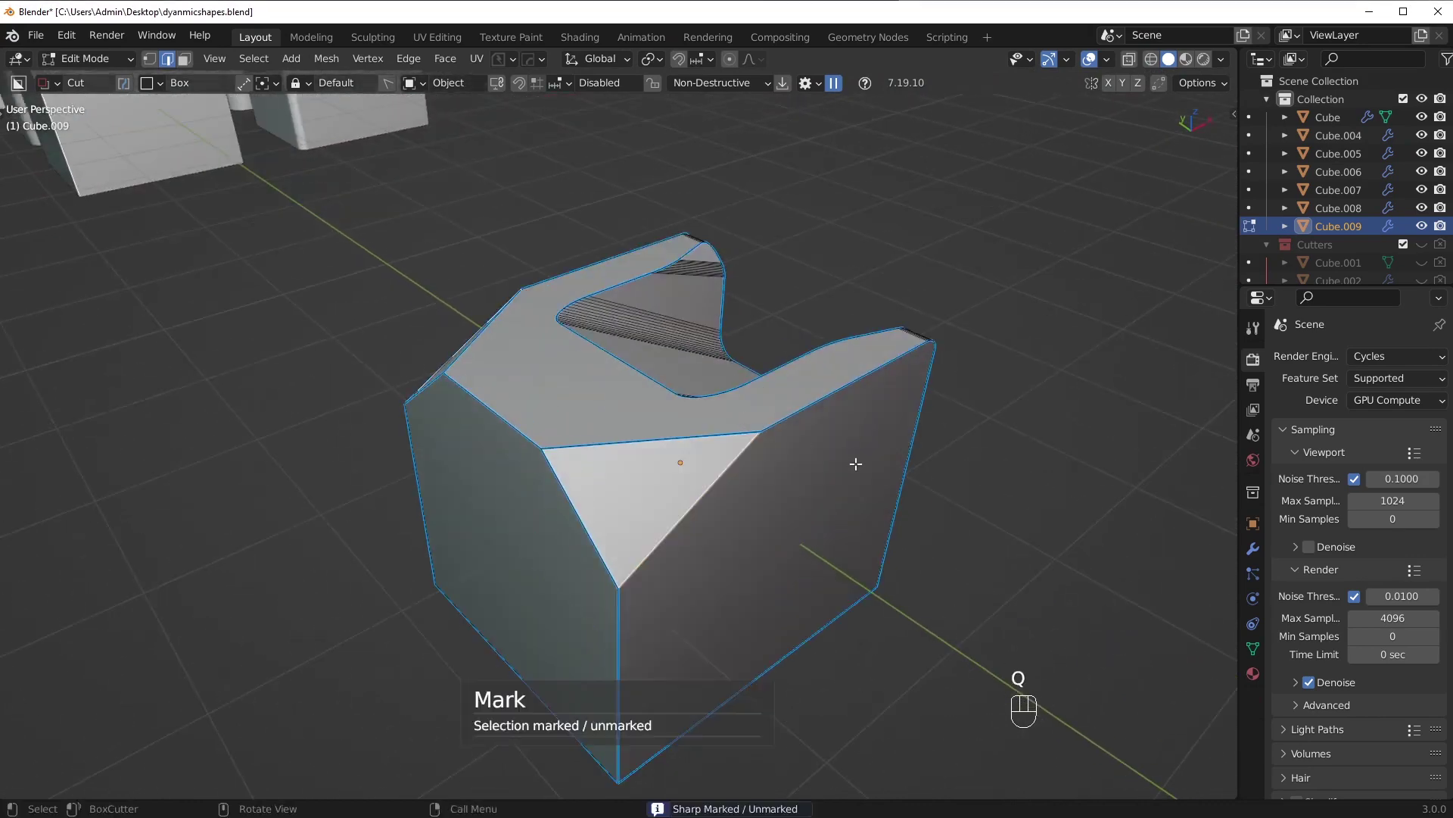
key("ctrl+b")
left_click(900, 474)
key("Tab")
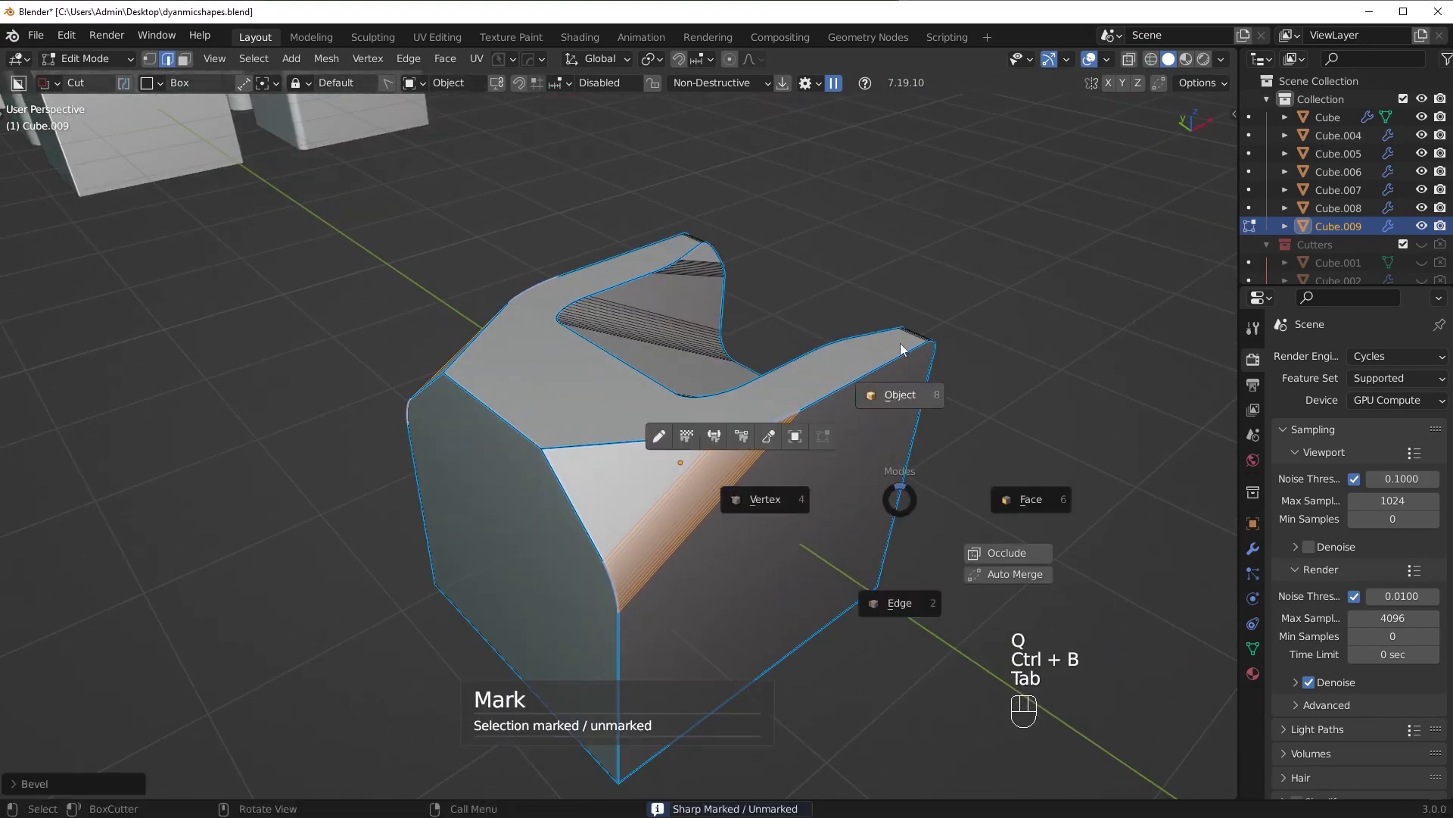
- Unmark the rear top edge between the two corner facets and bevel it by about 0.2 m with 14 segments
middle_click_drag(901, 492, 691, 360)
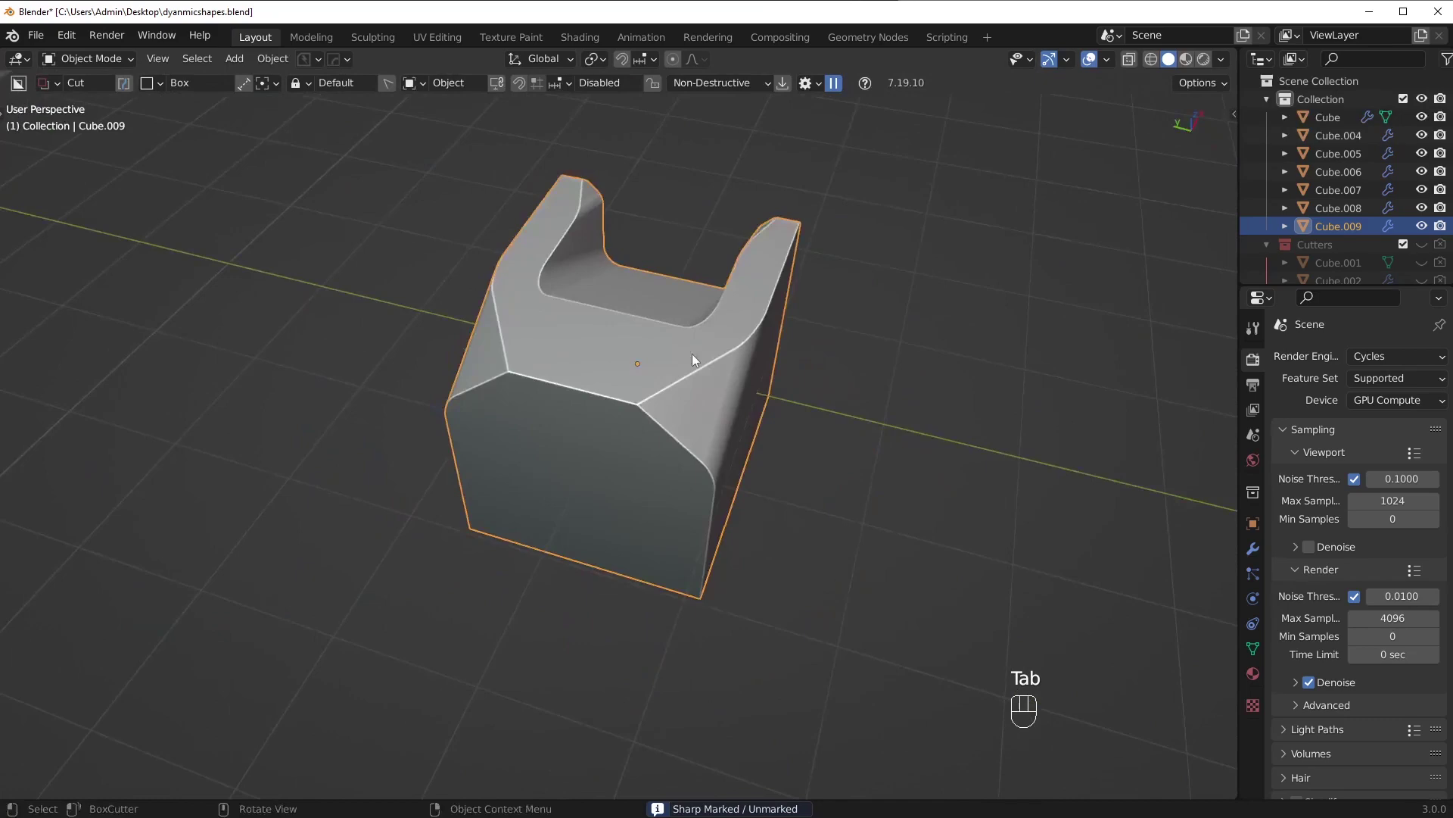
key("Tab")
key("q")
left_click(769, 351)
key("ctrl+b")
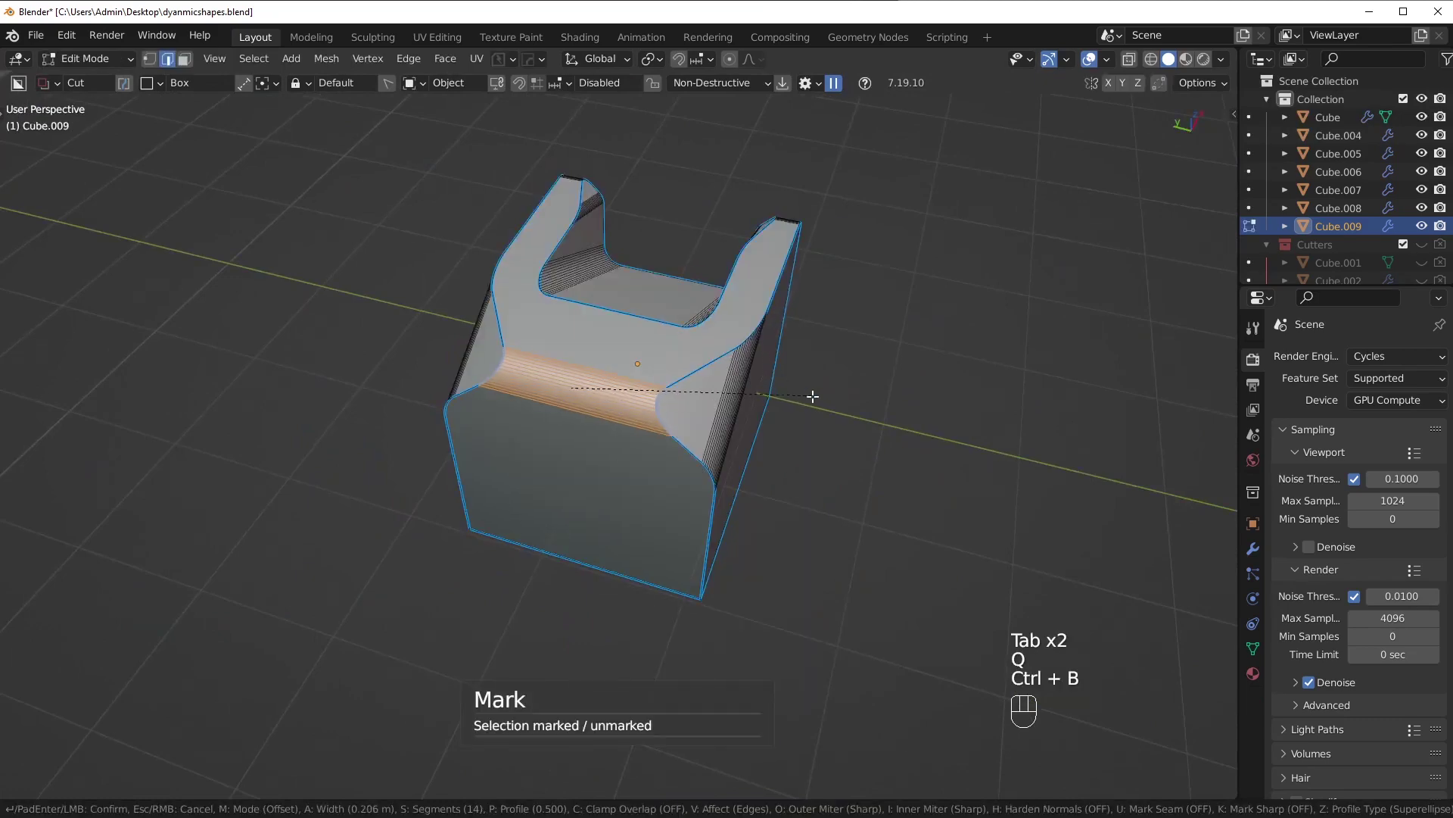
left_click(811, 437)
key("Tab")
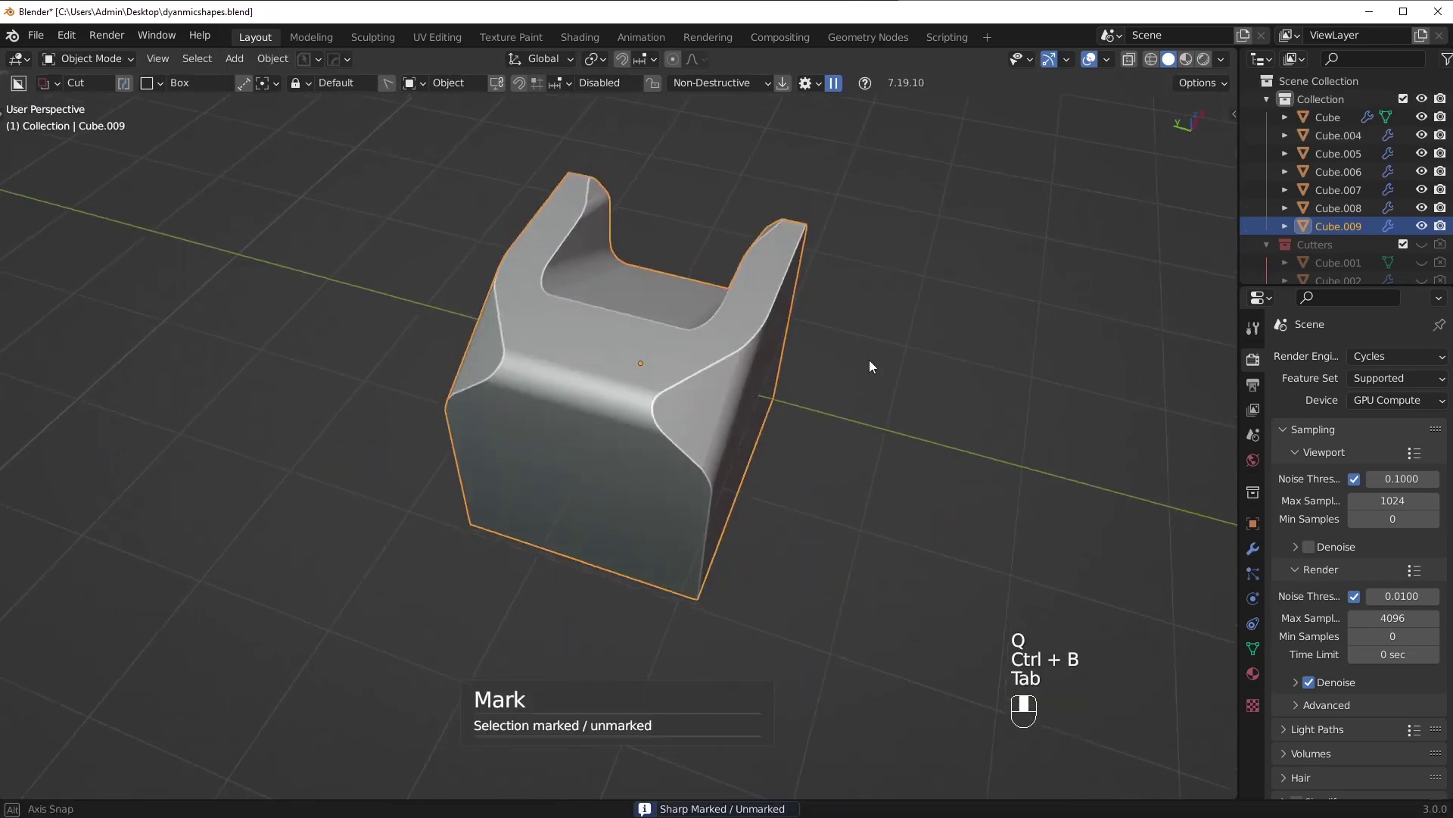
- Duplicate the original sharp-edged block and move the copy about -8 m along Y, next to the beveled variant
middle_click_drag(869, 361, 760, 500)
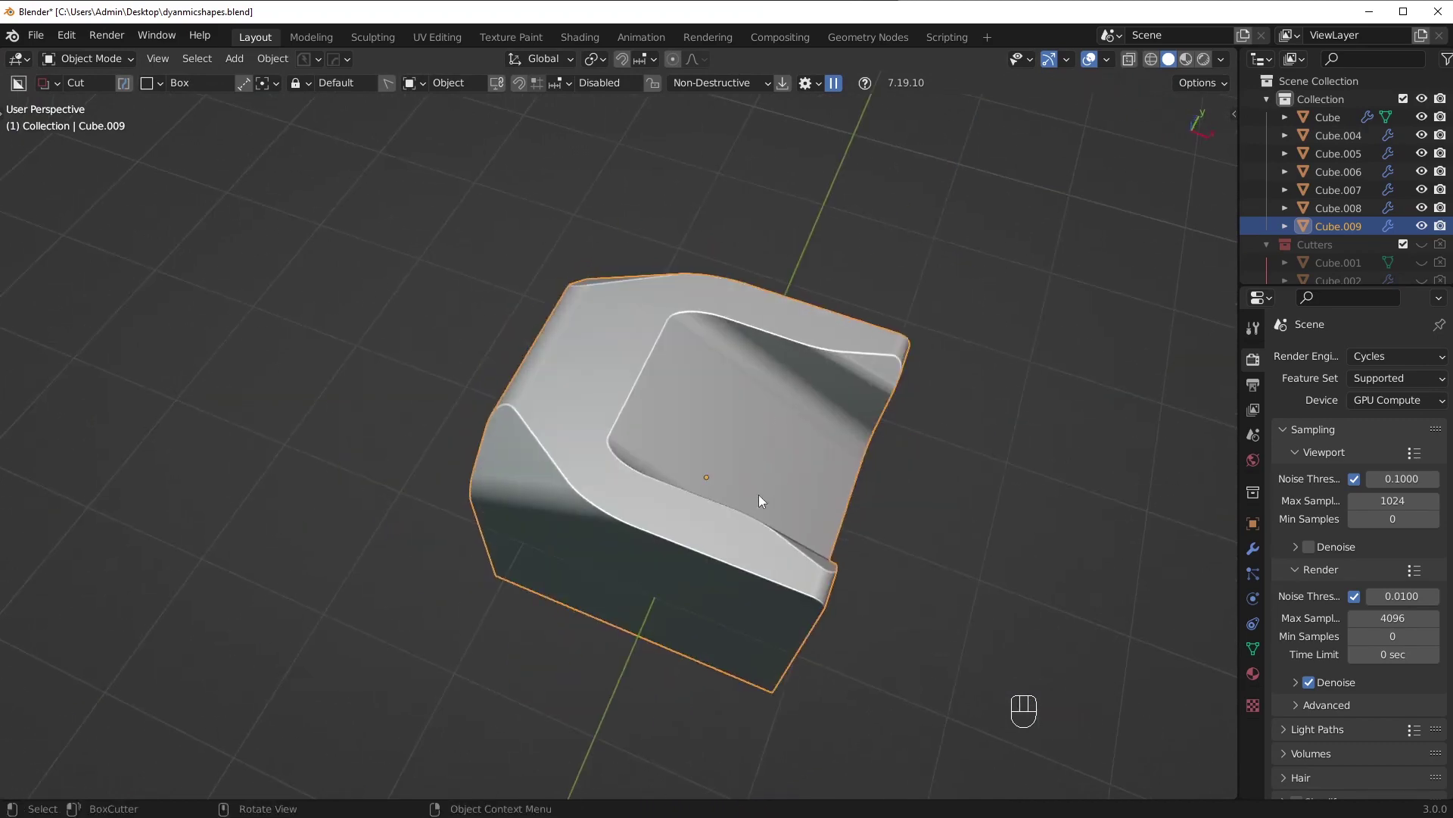
middle_click_drag(563, 421, 618, 494)
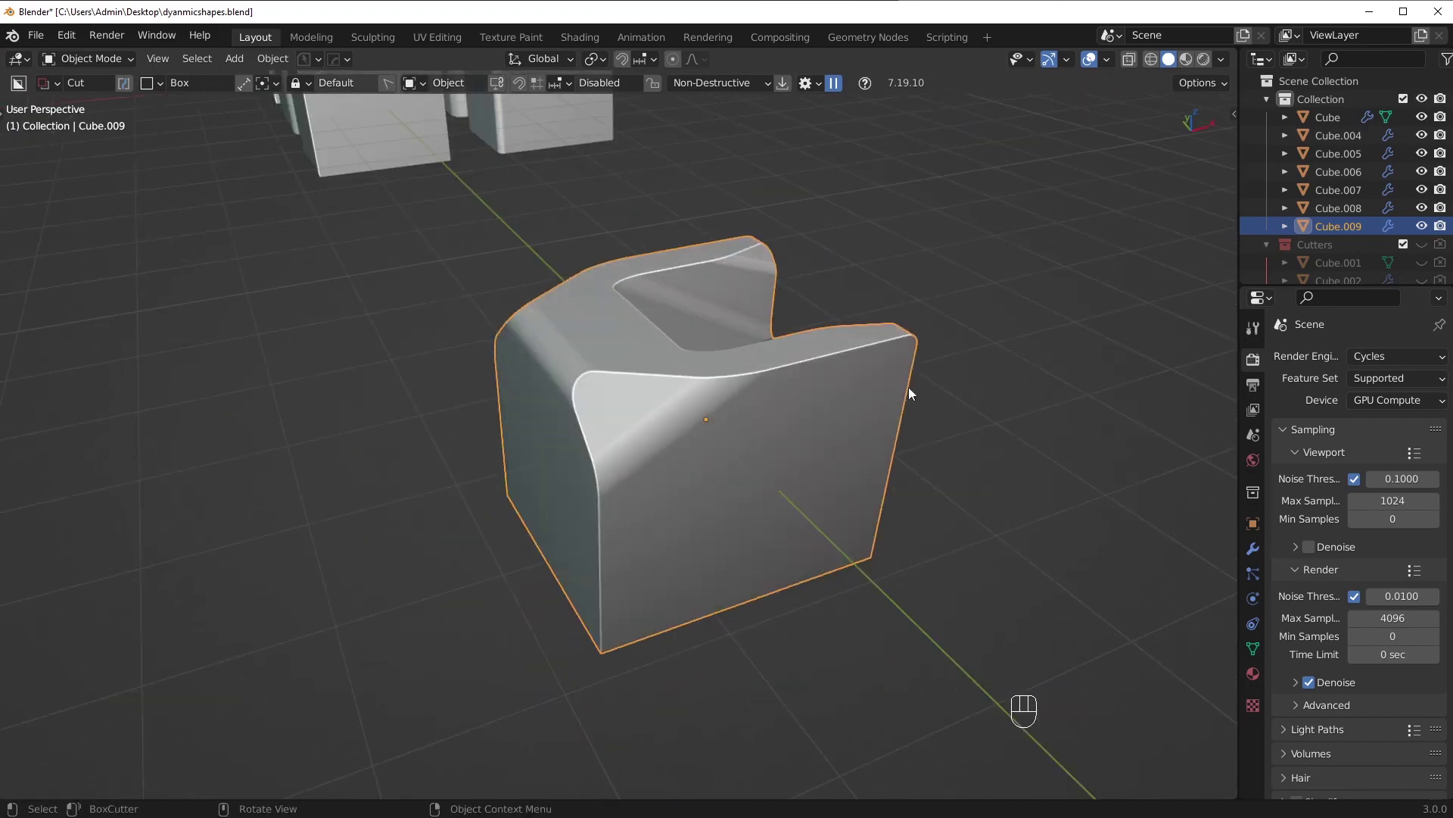
middle_click_drag(908, 393, 598, 453)
middle_click_drag(666, 560, 740, 562)
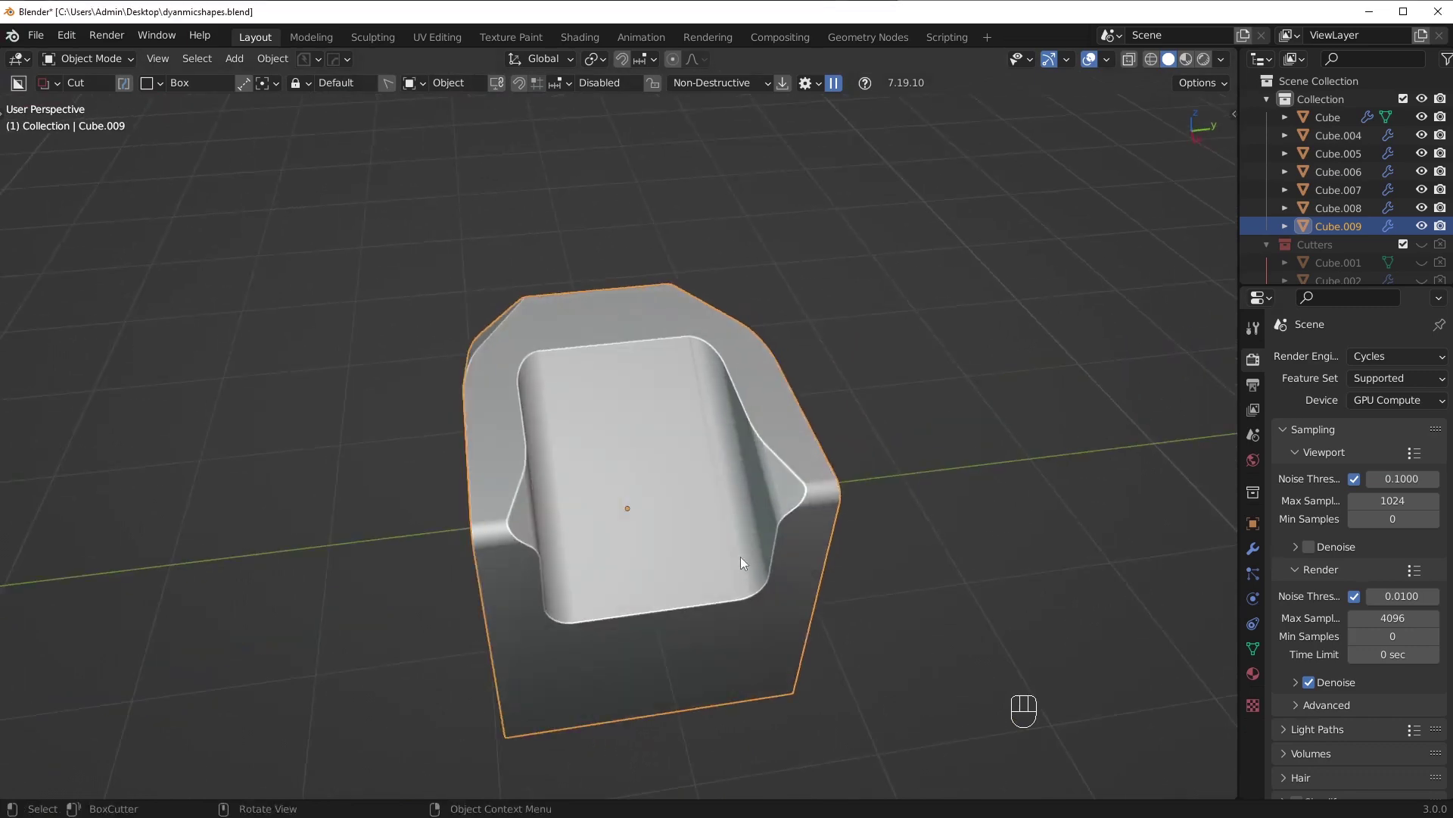
scroll(740, 500, "down", 3)
middle_click_drag(738, 440, 855, 438)
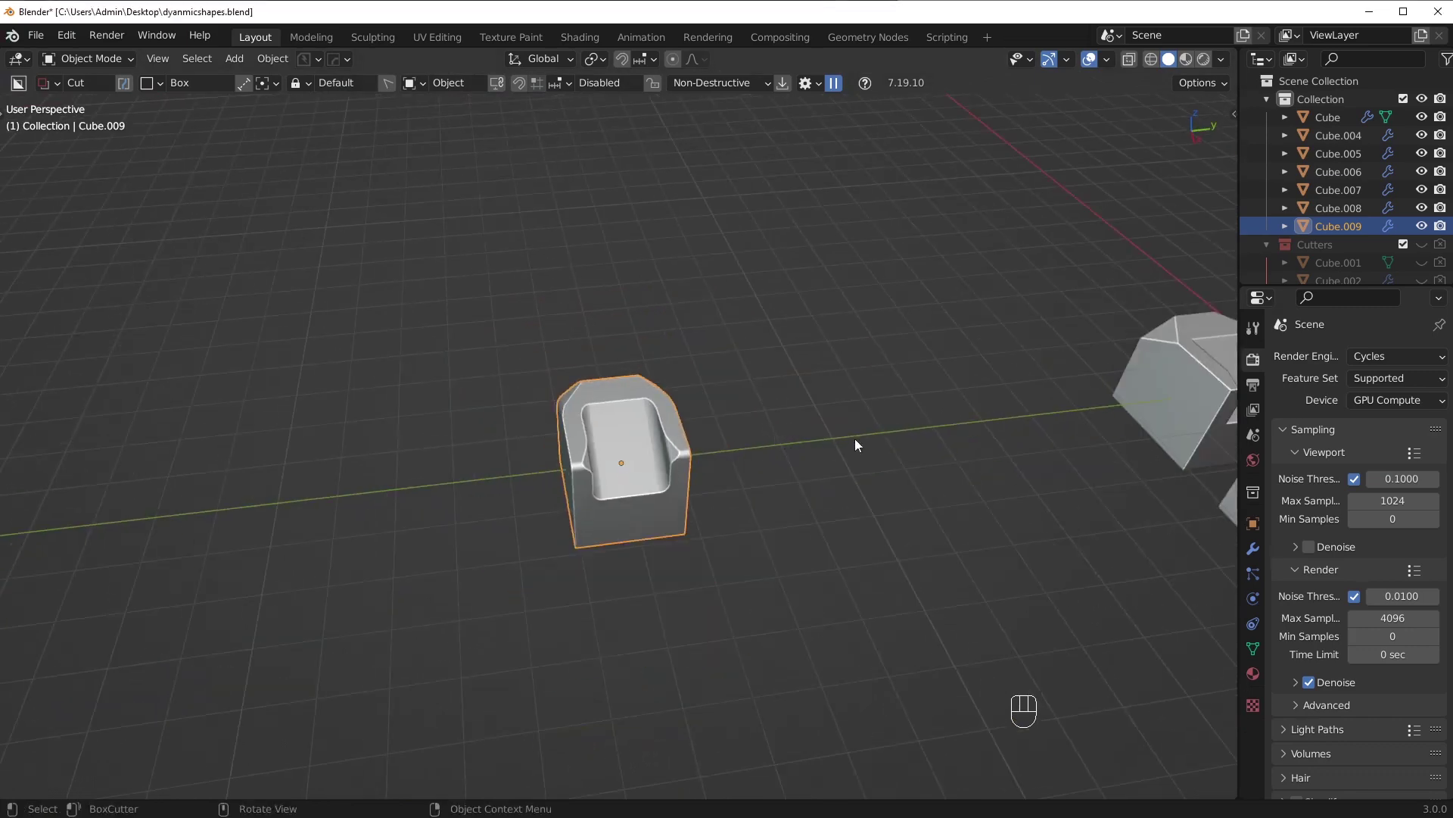
key("shift+d")
key("y")
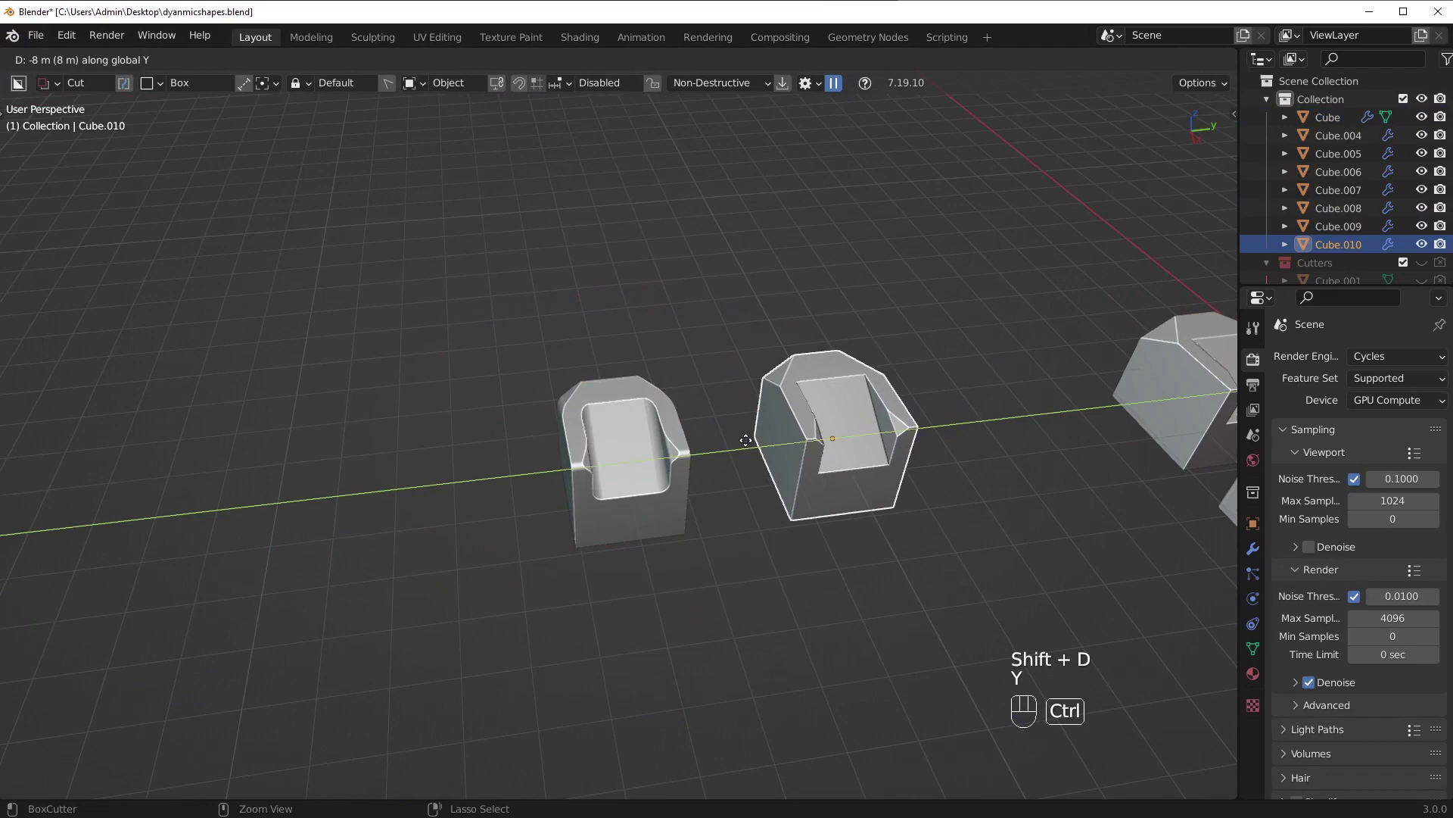
left_click(762, 448)
- Compare the beveled variant with the sharp-edged copy from several angles, checking its edges in Edit Mode, and select the sharp copy
scroll(590, 503, "up", 3)
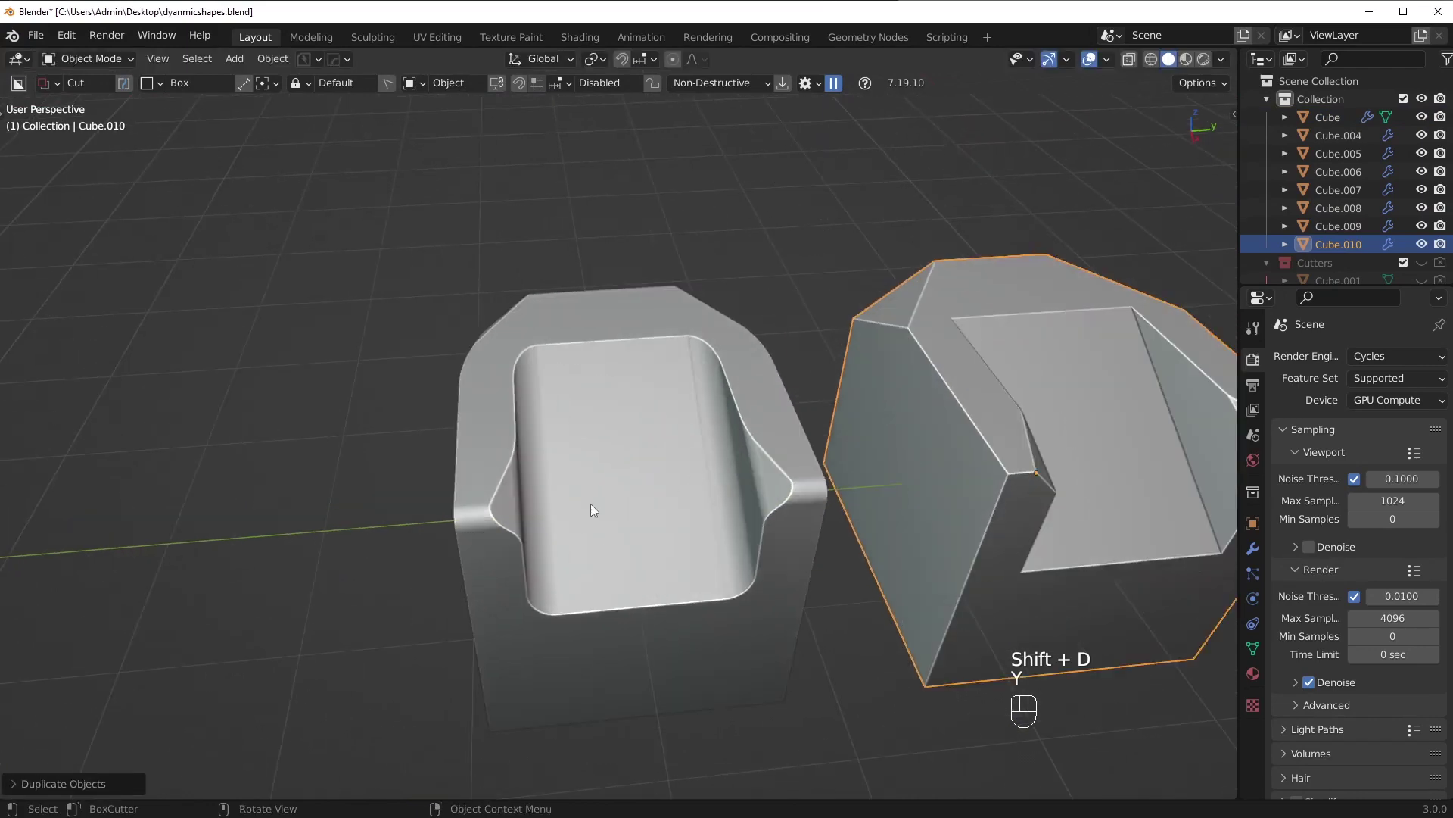
middle_click_drag(578, 384, 606, 345)
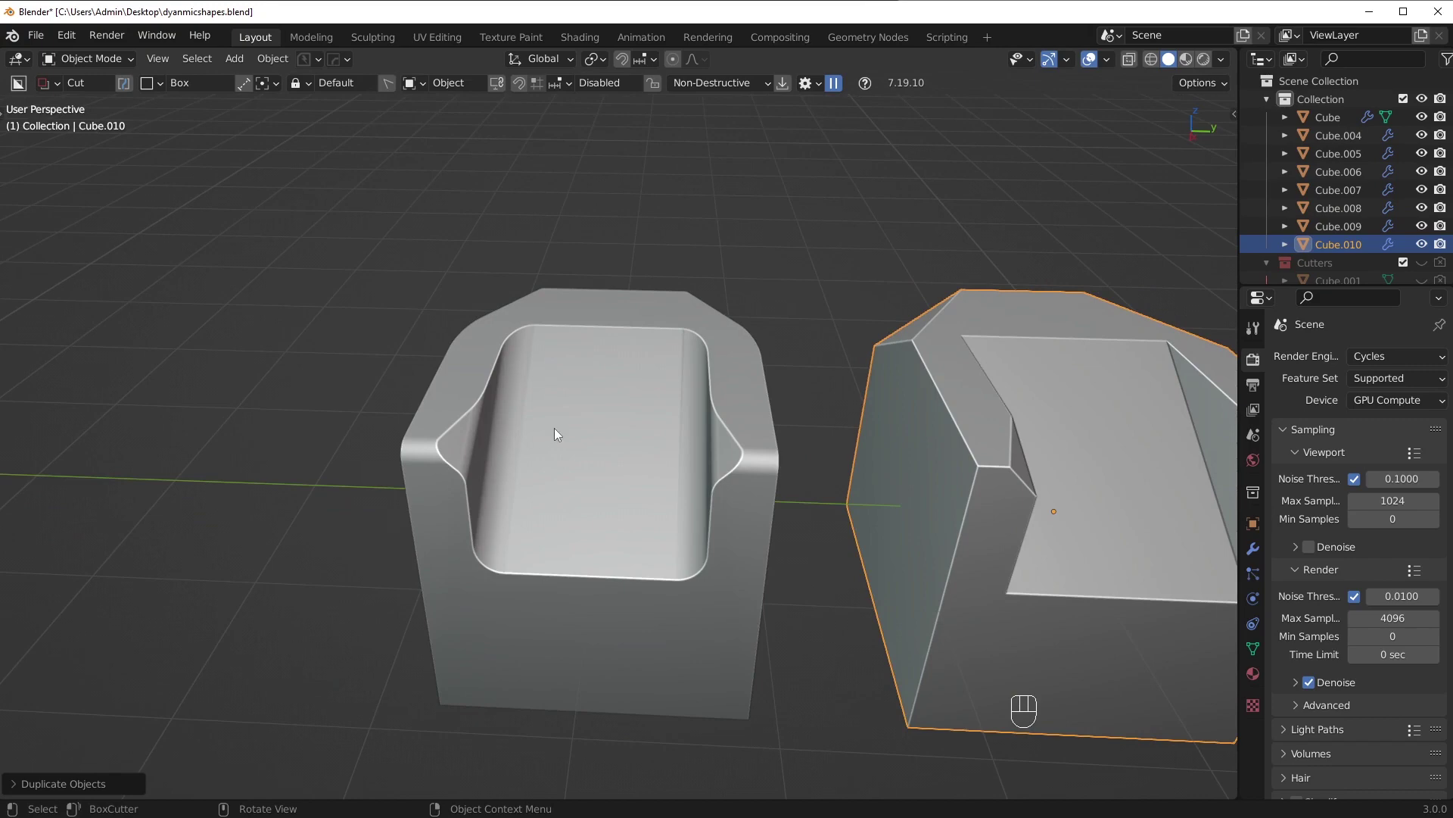
middle_click_drag(554, 429, 584, 438)
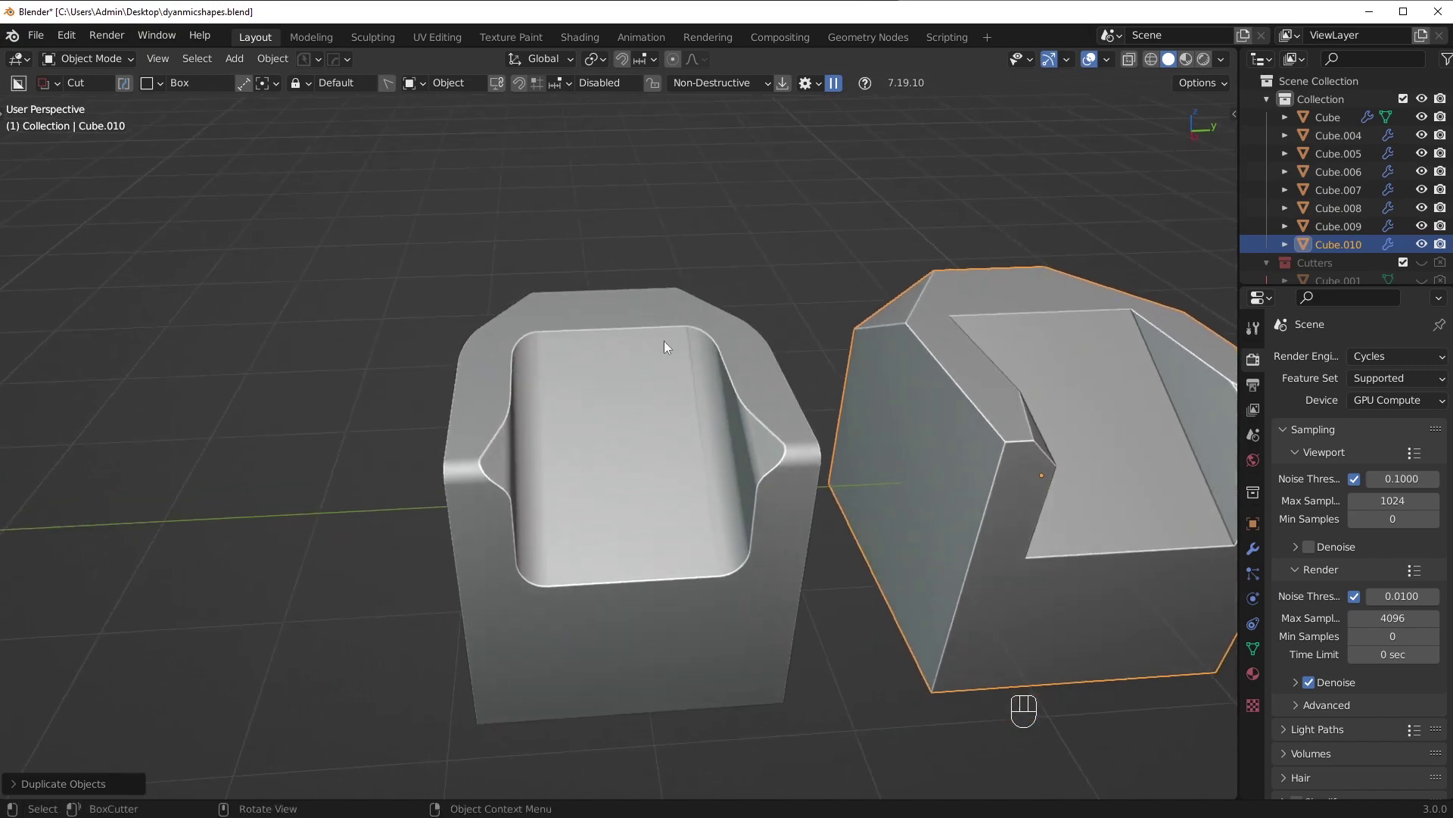
middle_click_drag(664, 347, 738, 360)
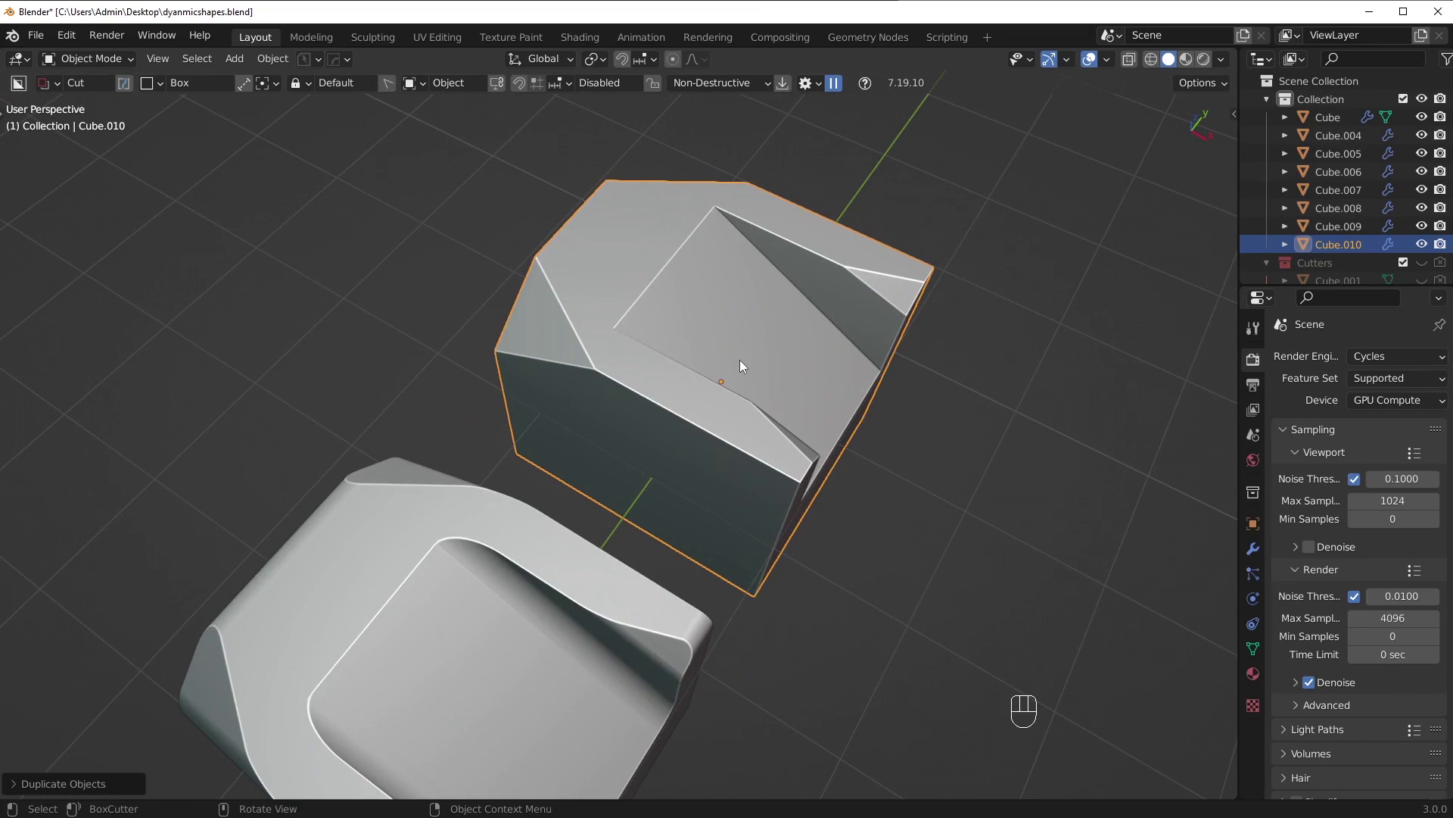
middle_click_drag(678, 434, 577, 416)
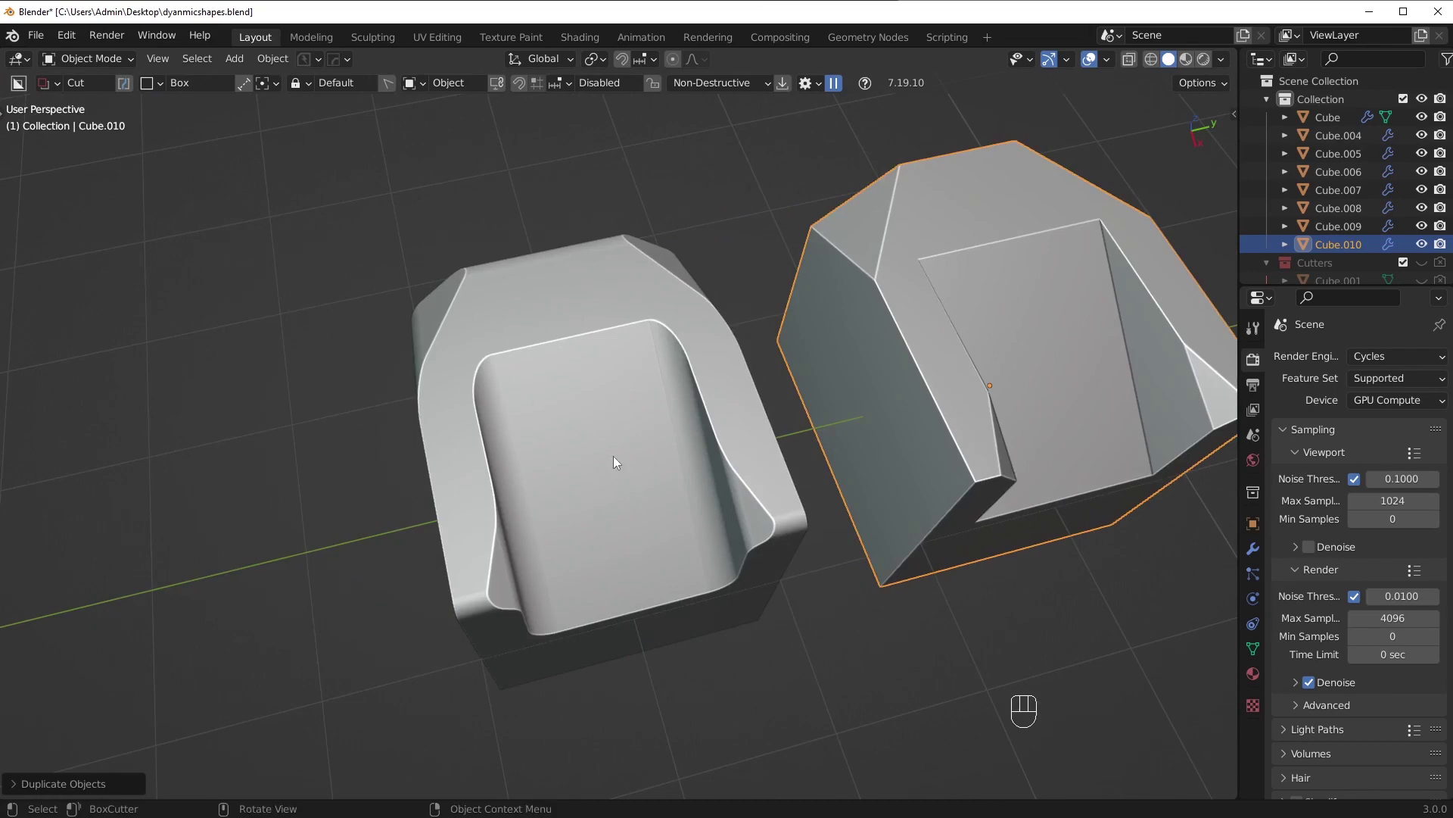
left_click(752, 401)
key("Tab")
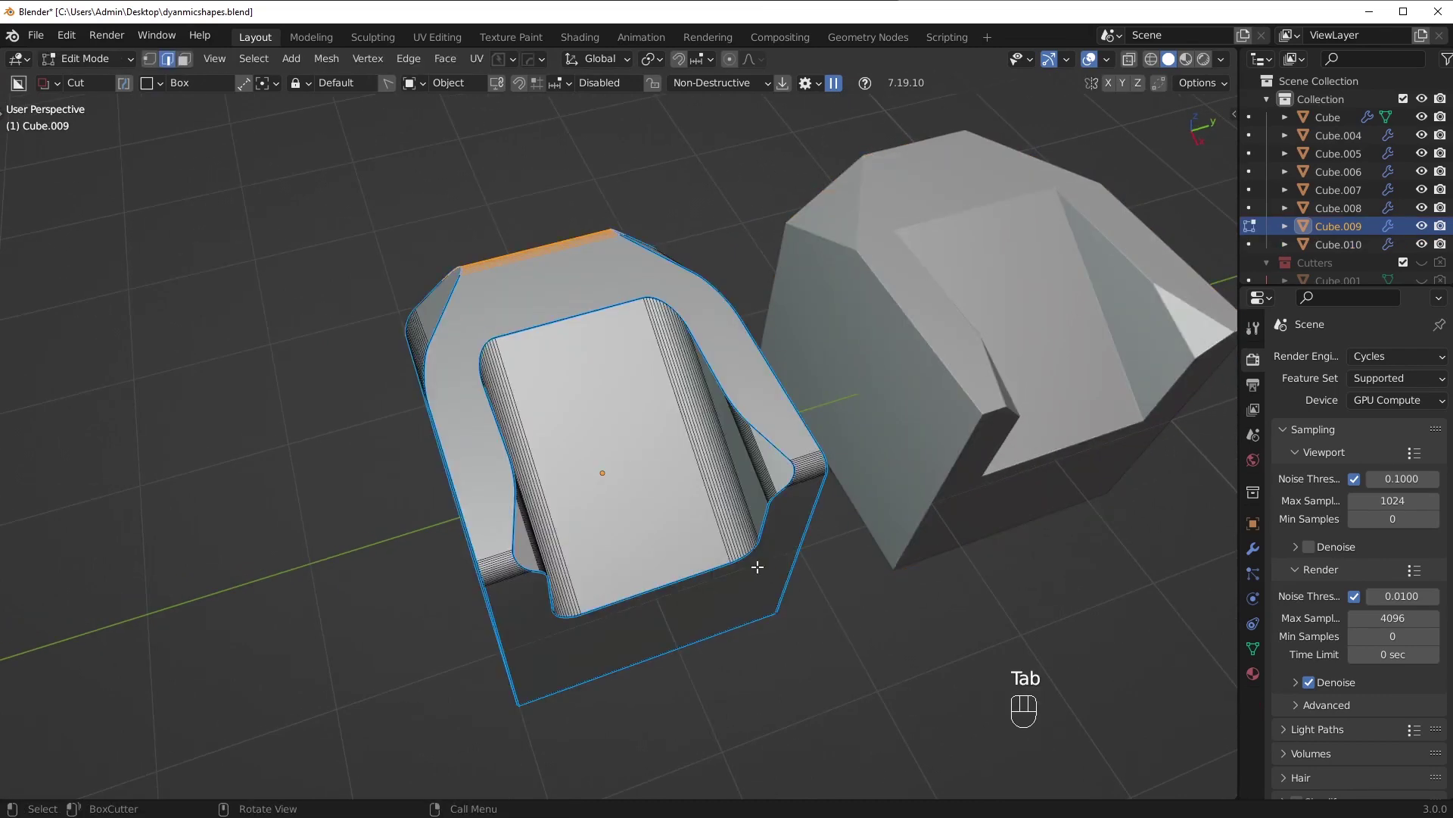
key("Tab")
middle_click_drag(631, 360, 757, 363)
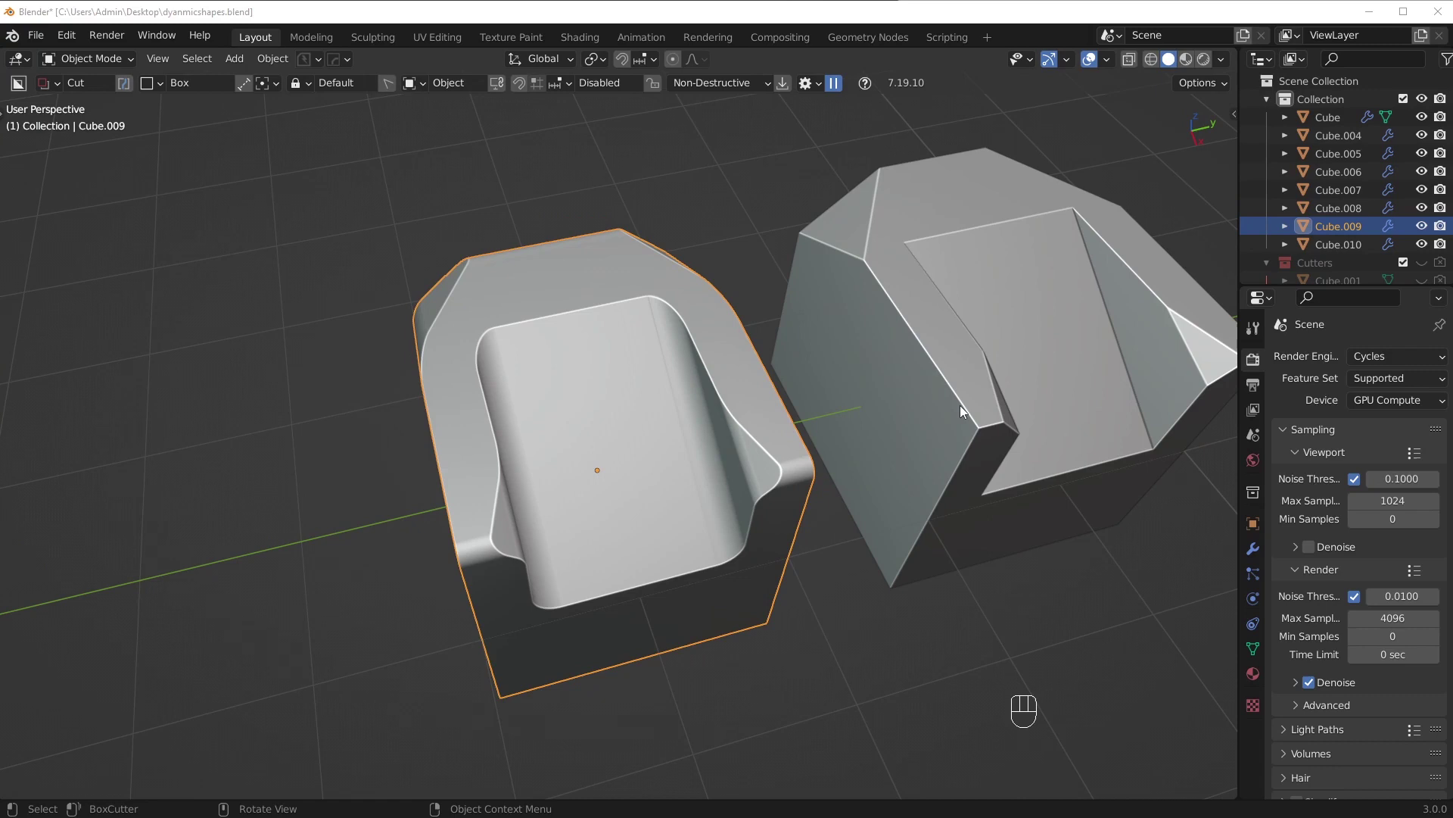
middle_click_drag(606, 411, 538, 287)
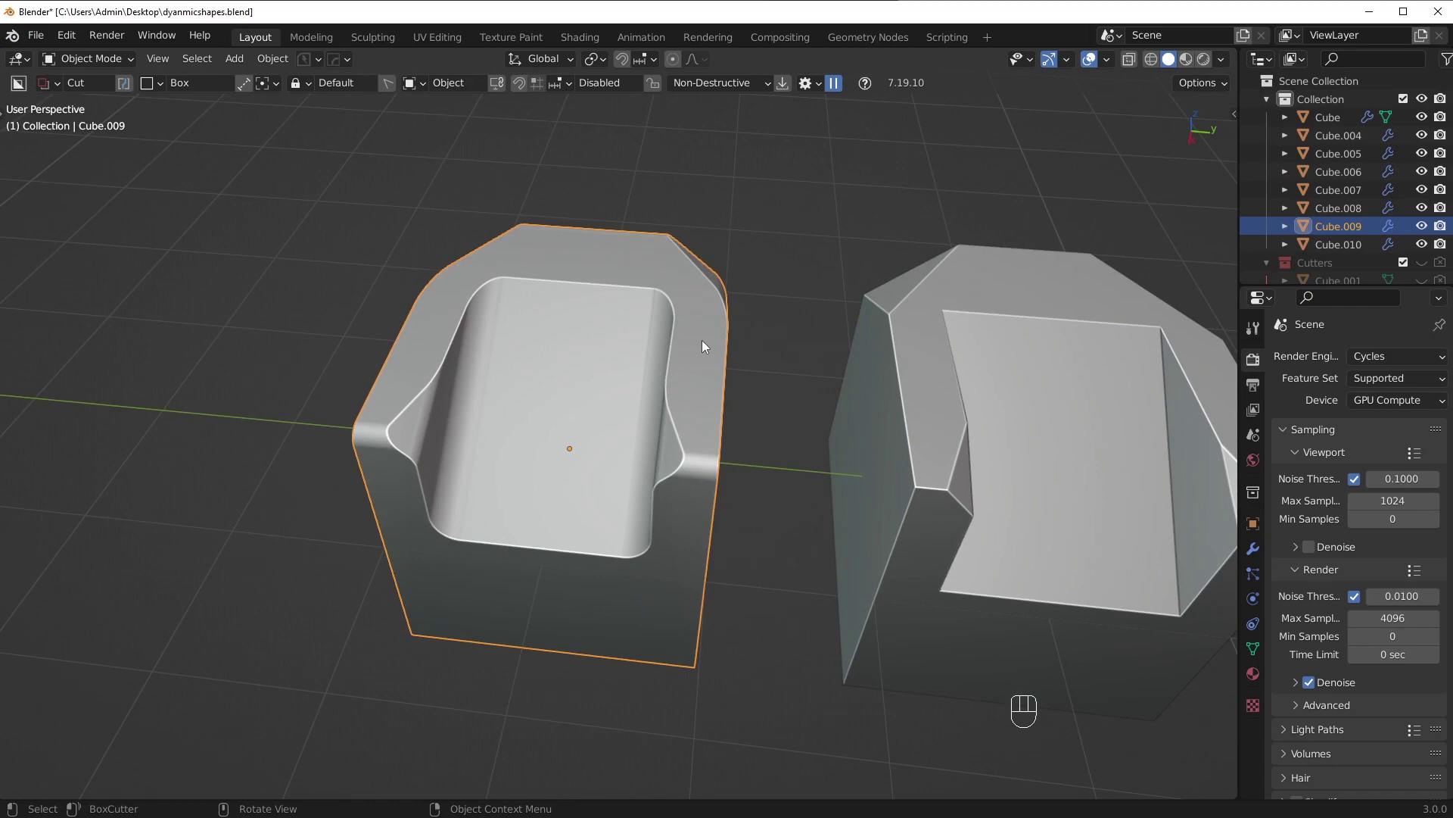
left_click(1017, 451)
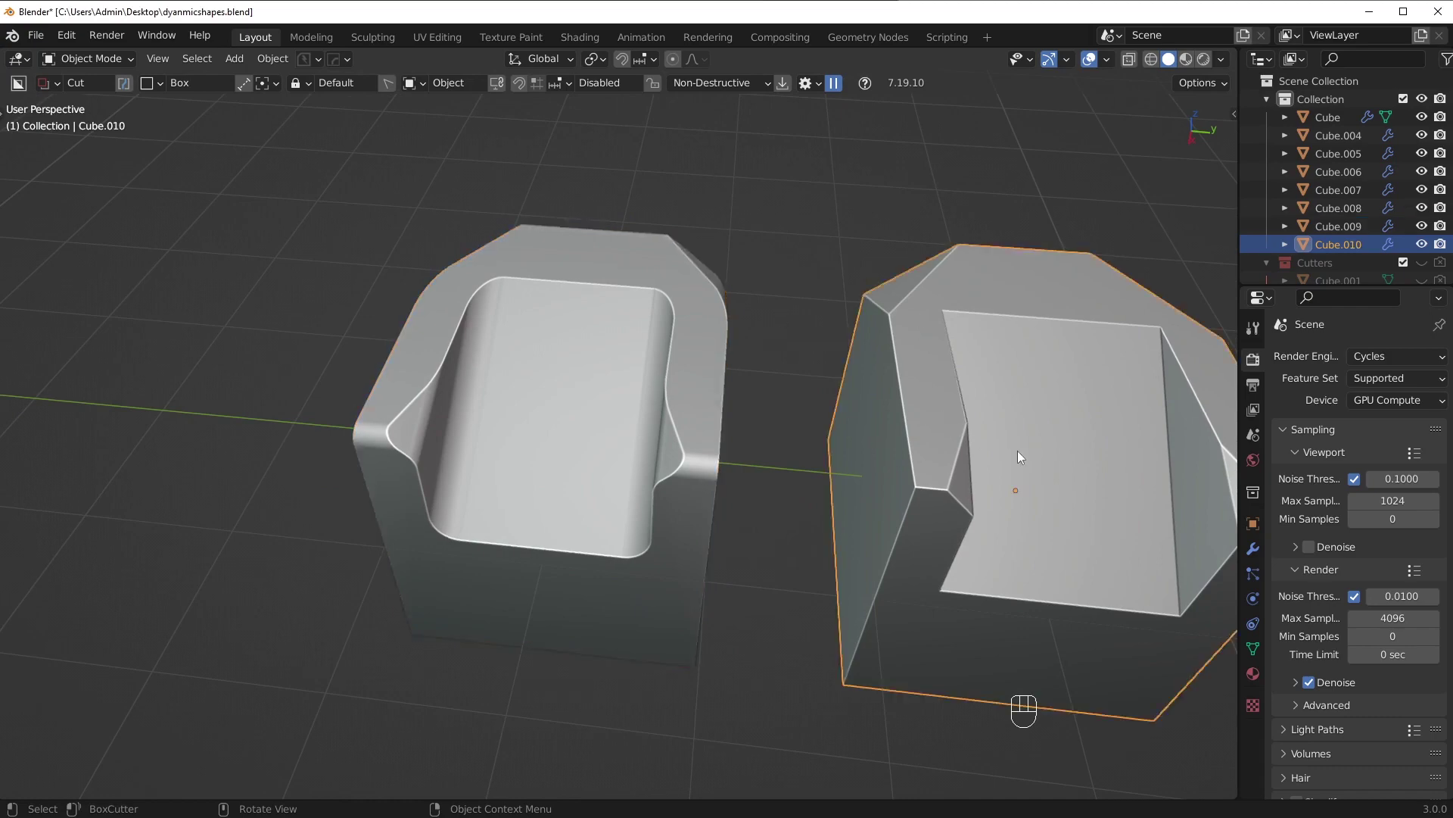
- In Edit Mode on the sharp-edged copy, unmark the two edges between the top arms and the small inner facets and bevel them
middle_click_drag(1017, 451, 689, 410)
key("Tab")
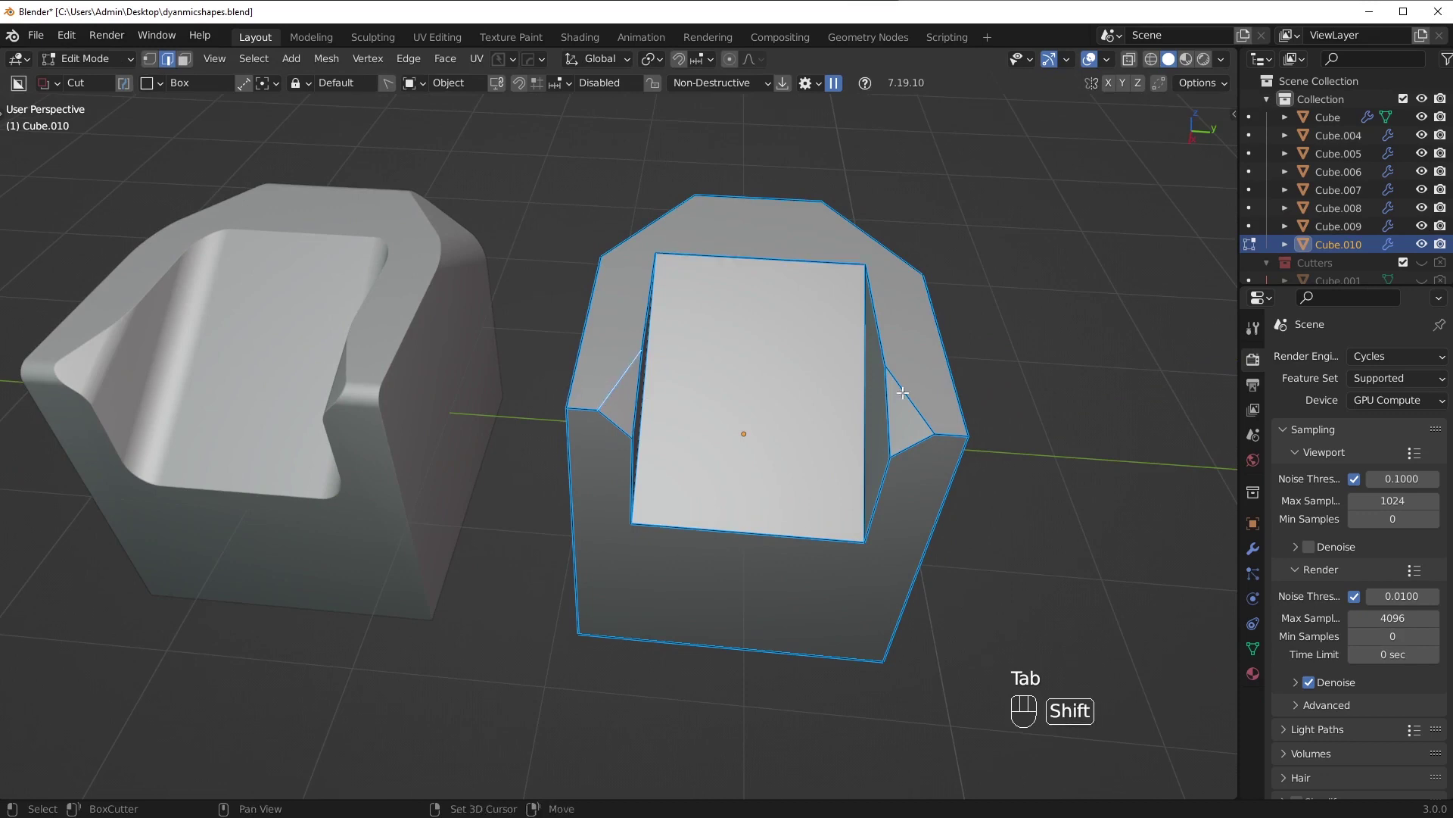
key("q")
left_click(1022, 339)
middle_click_drag(1022, 339, 1006, 454)
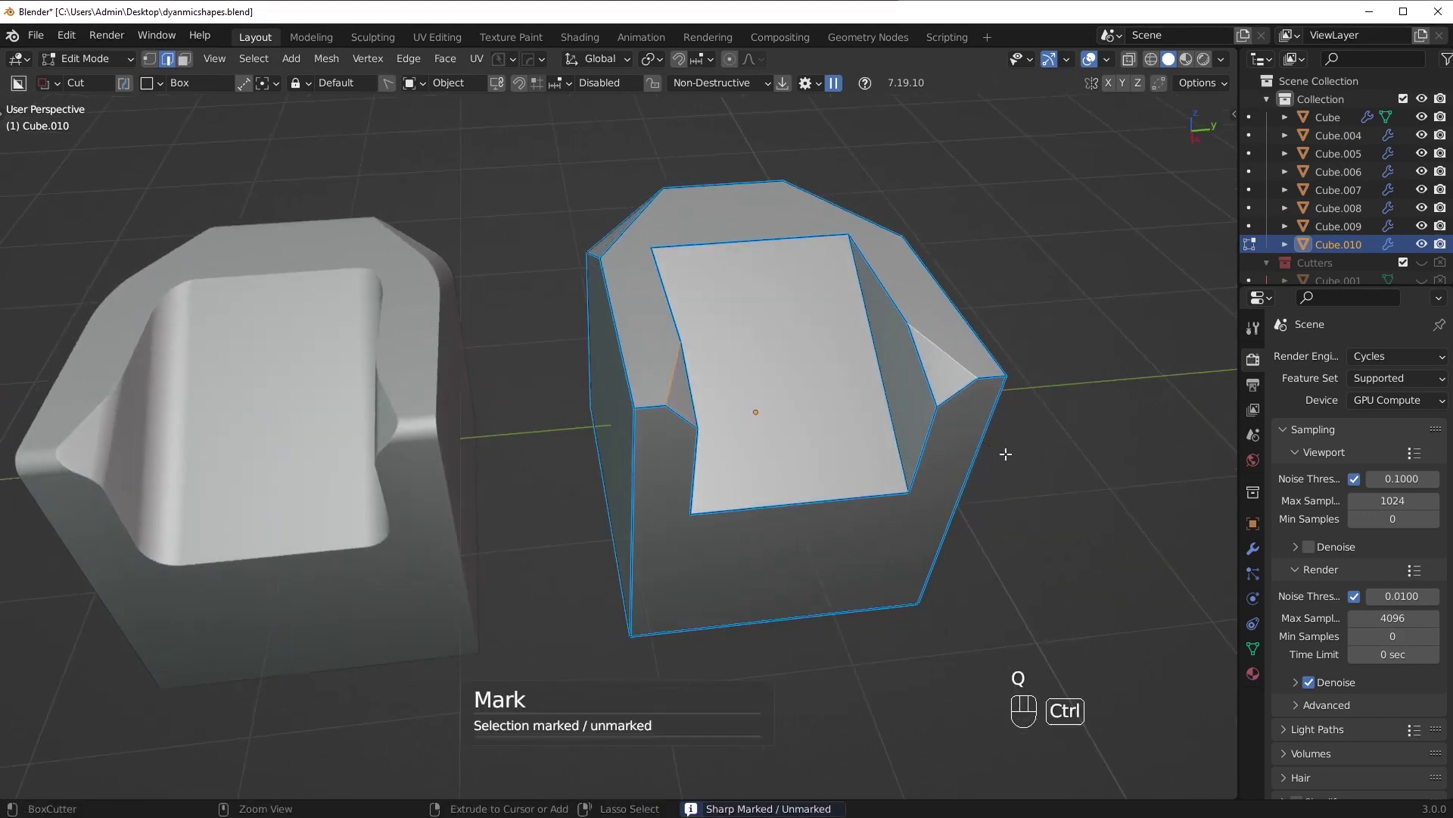
key("ctrl+b")
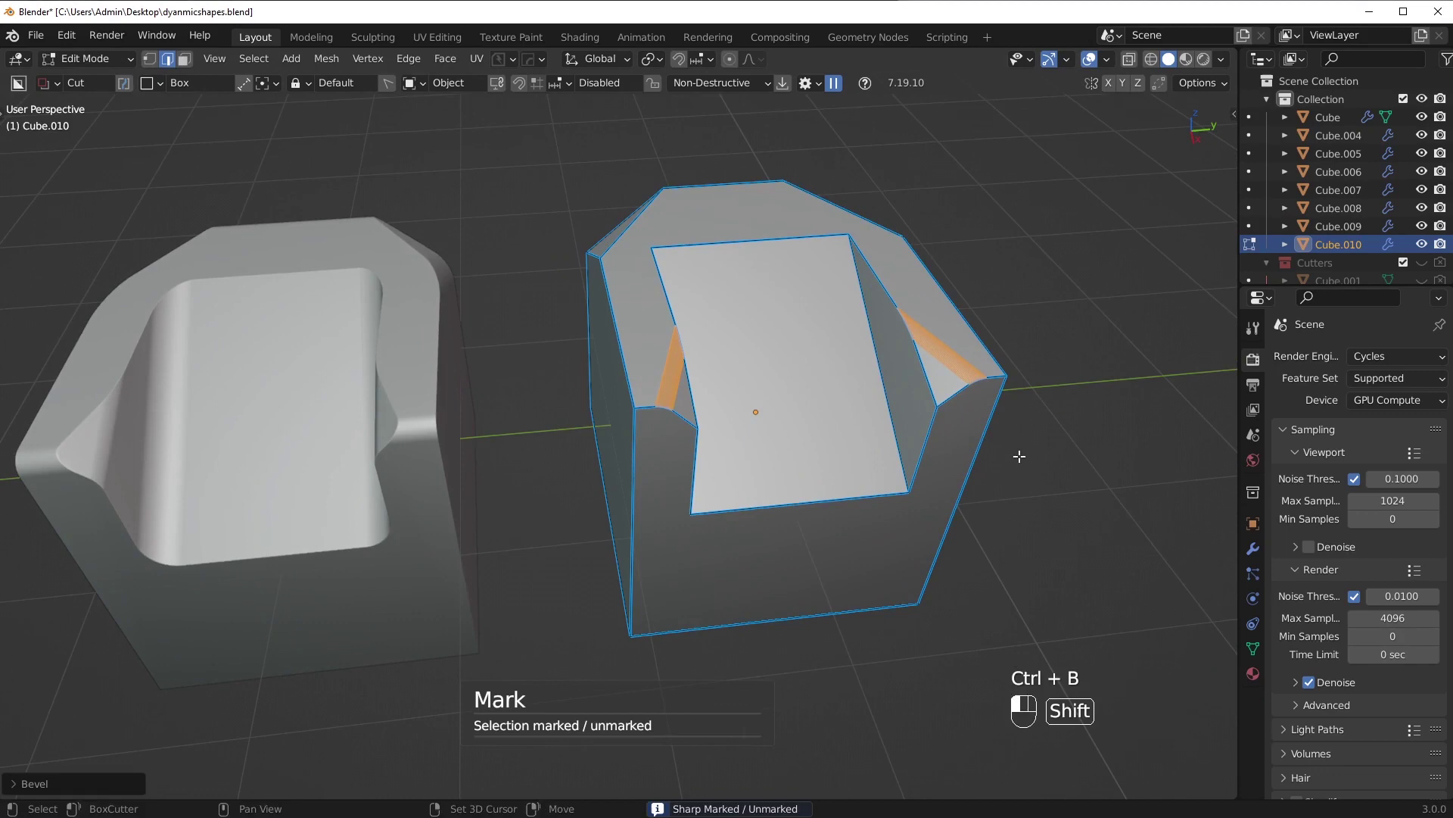
- Unmark the edges between the copy's rear corner facets and side walls and bevel them by about 0.135 m with 14 segments
middle_click_drag(1020, 457, 548, 449)
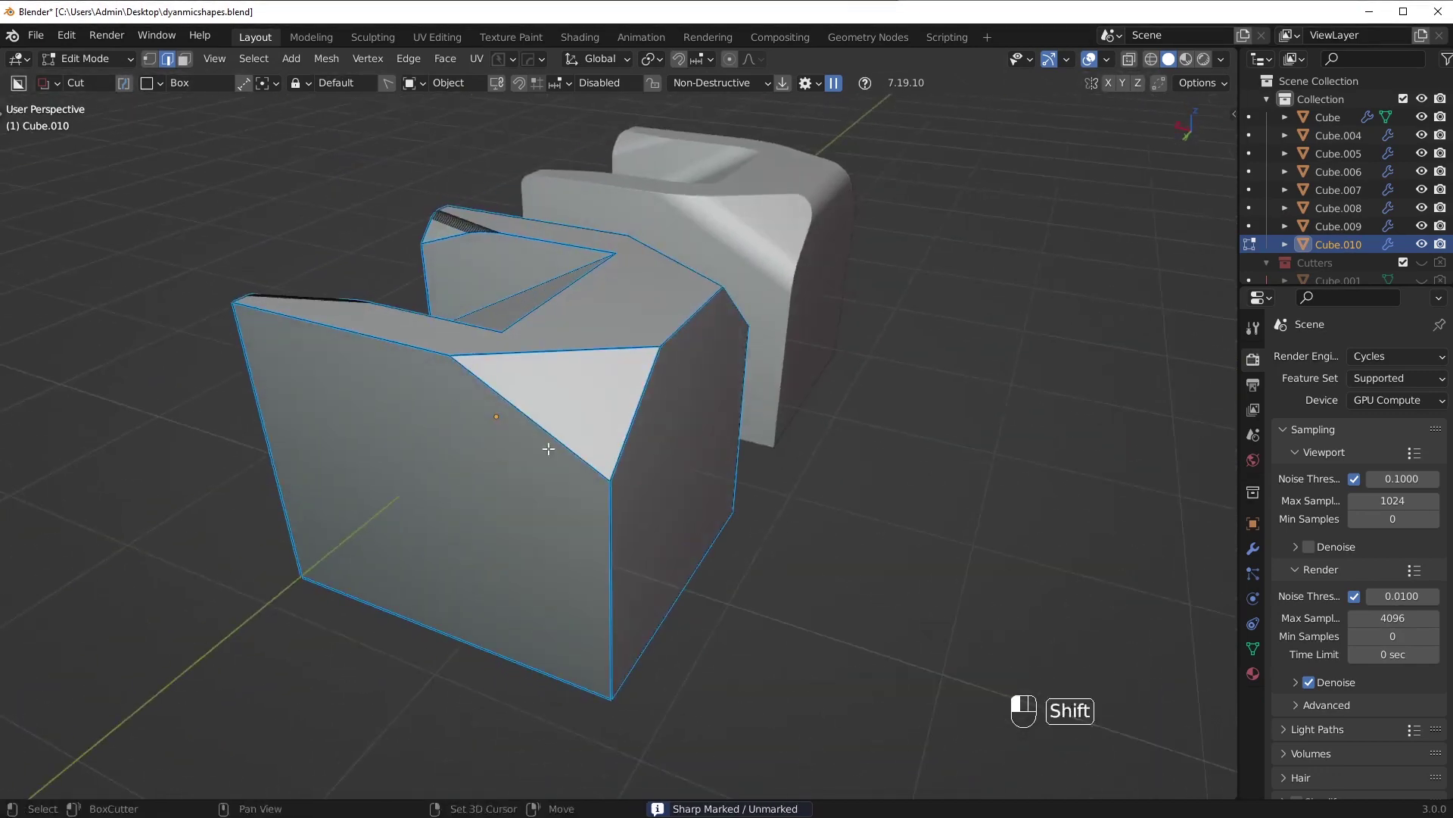
key("q")
left_click(841, 333)
key("ctrl+b")
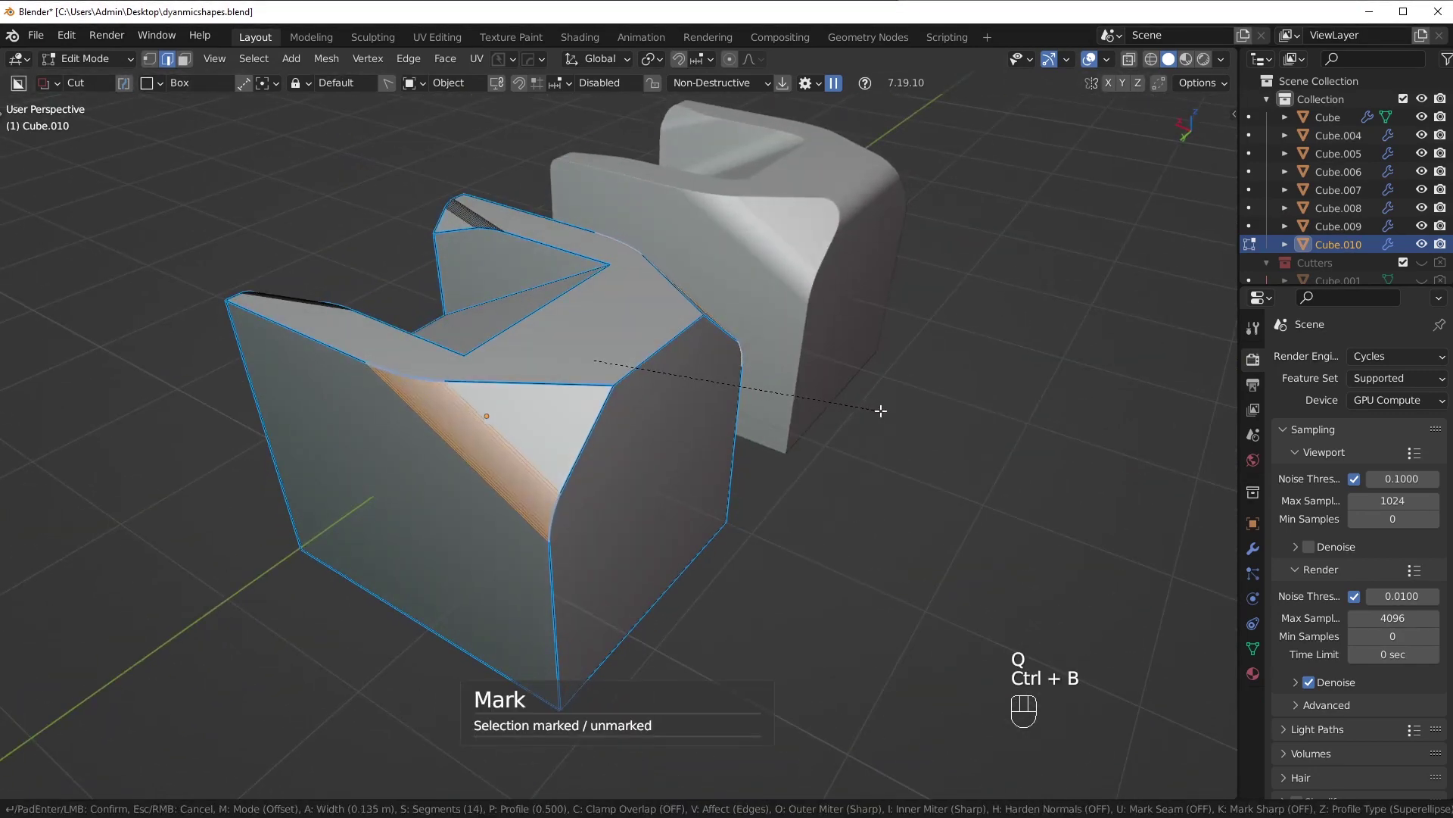
left_click(882, 410)
- Unmark the edges between the recess floor and its side walls, bevel them by about 0.15 m with 14 segments, and return to Object Mode
middle_click_drag(626, 431, 871, 337)
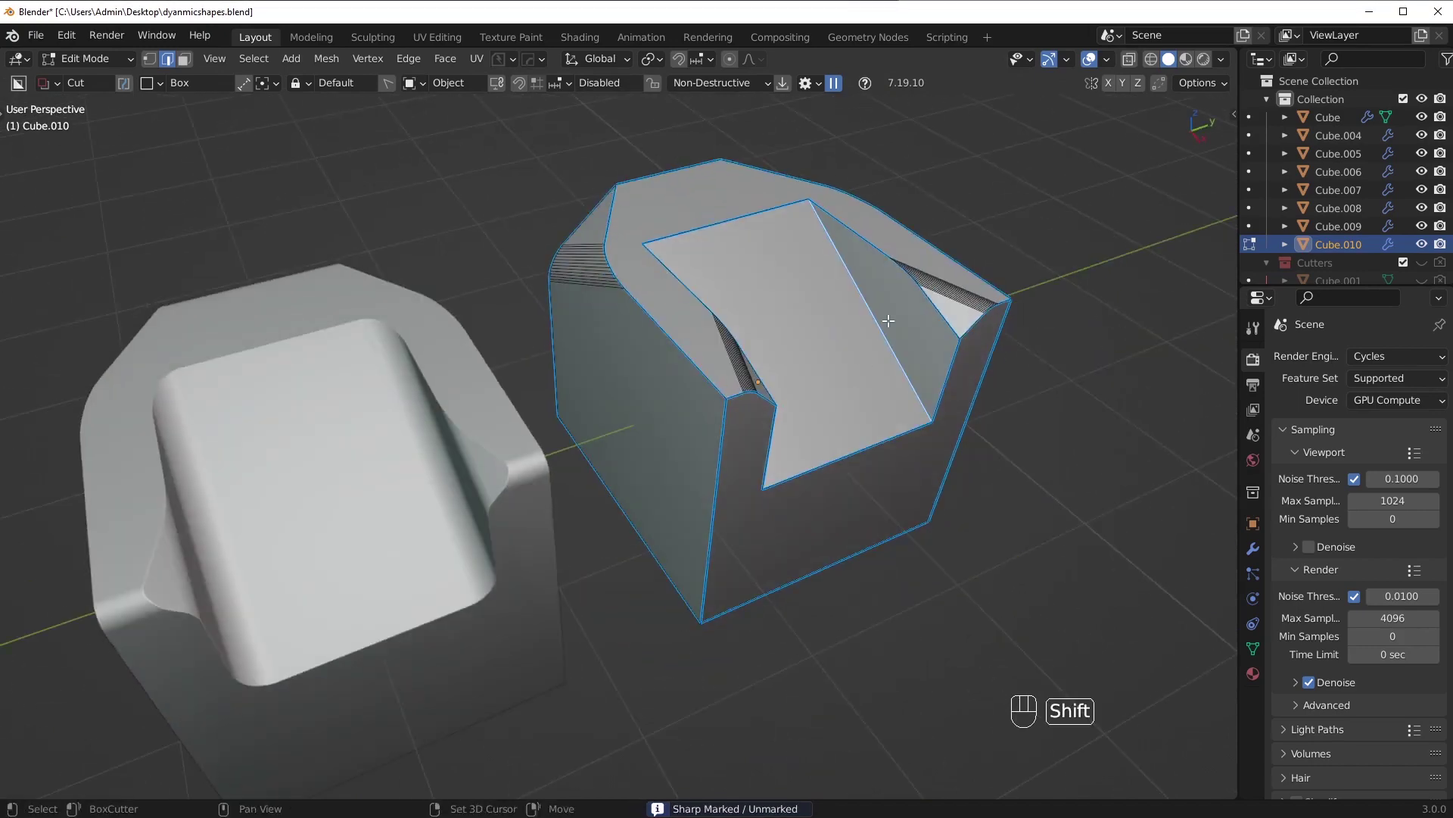
key("q")
left_click(1007, 277)
middle_click_drag(1006, 277, 1022, 322)
key("ctrl+b")
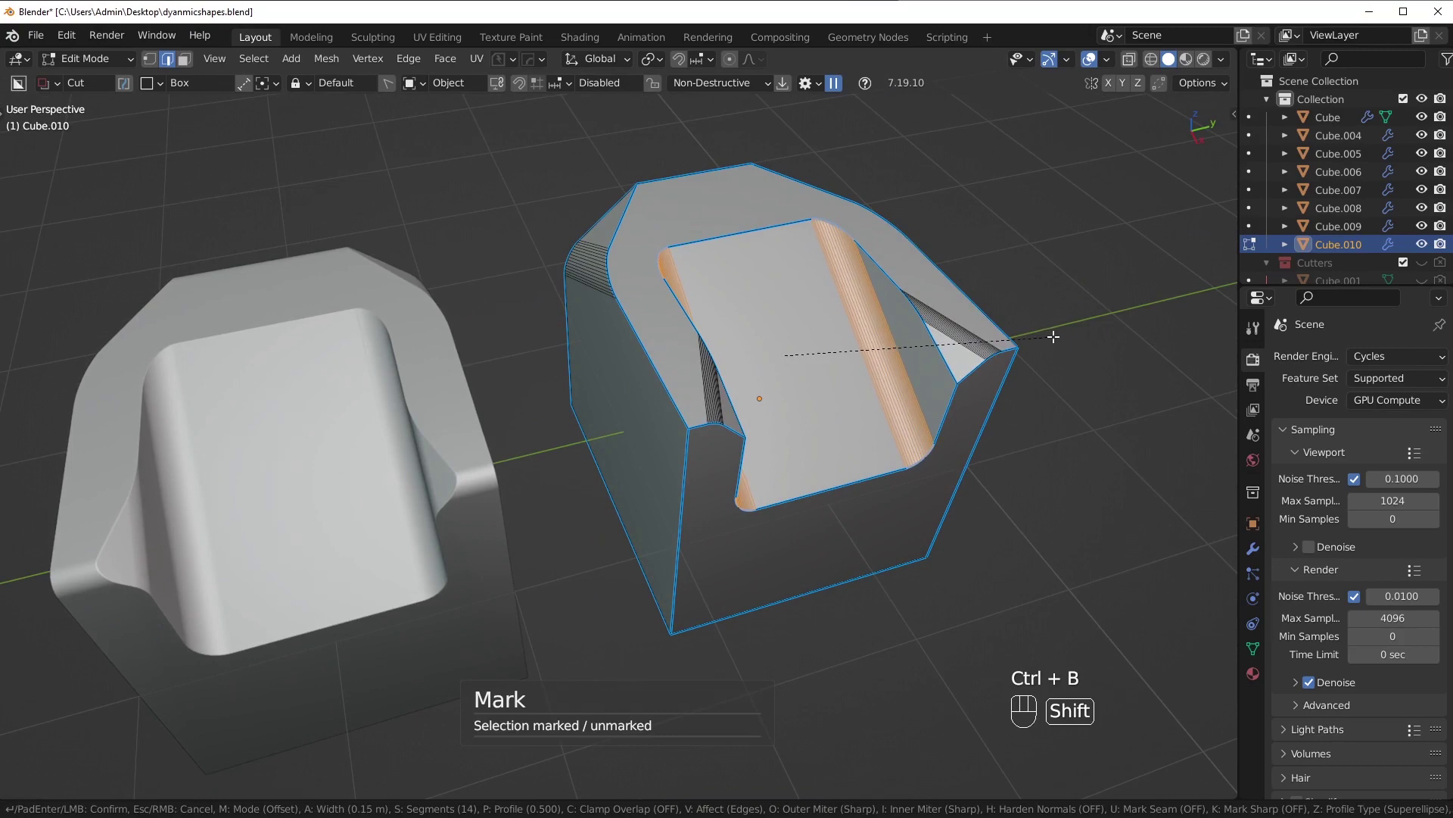
left_click(1053, 336)
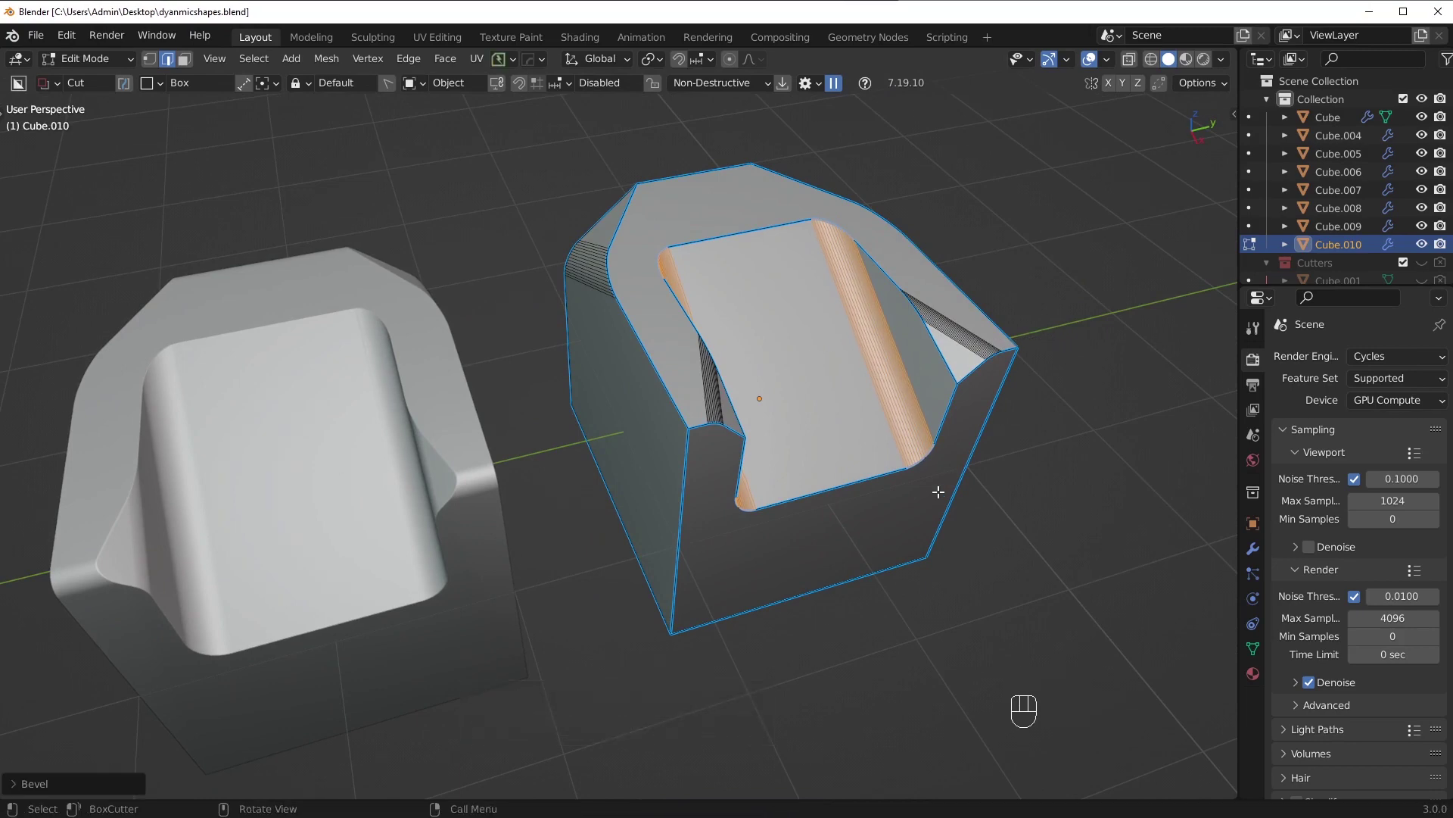
key("Tab")
- Bevel a further edge on the copy in Edit Mode, return to Object Mode, and clear the selection
middle_click_drag(999, 365, 642, 421)
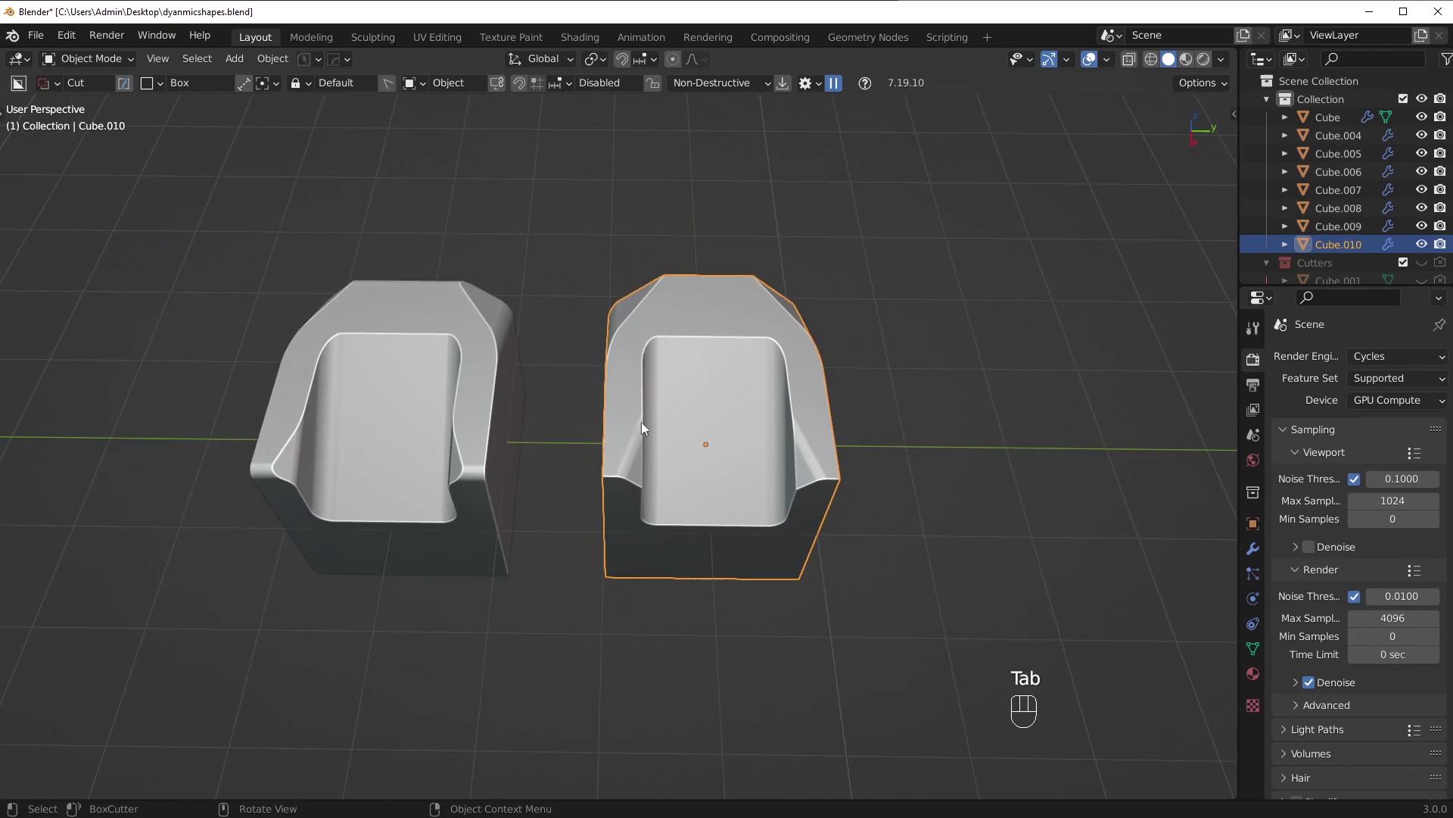
middle_click_drag(502, 327, 719, 440)
key("Tab")
left_click(476, 327)
key("ctrl+b")
left_click(485, 334)
key("Tab")
key("alt+a")
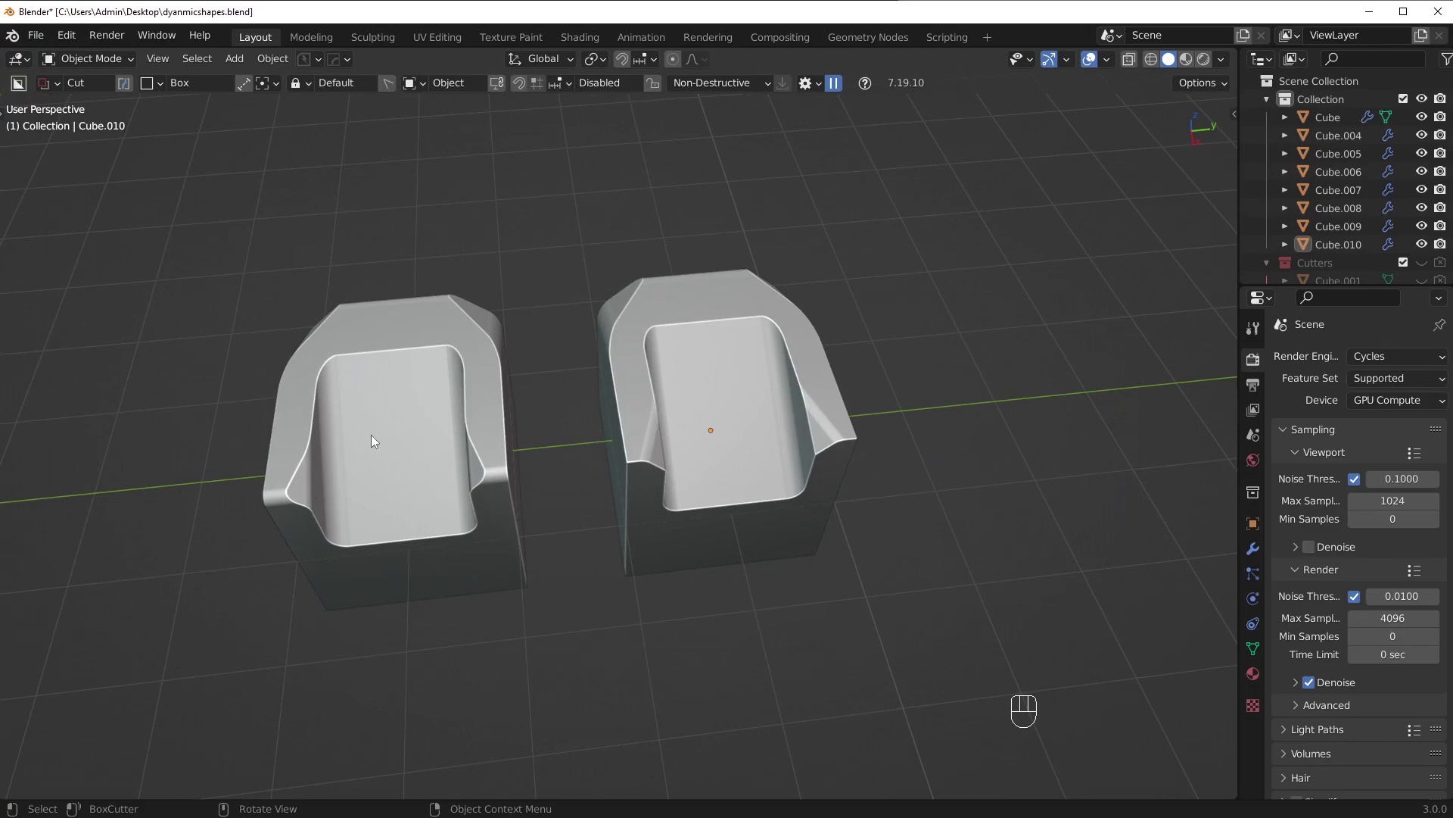
- Delete the beveled variant at the +Y end of the front row of the earlier blocks
middle_click_drag(755, 412, 483, 388)
middle_click_drag(721, 337, 919, 312)
scroll(754, 385, "up", 2)
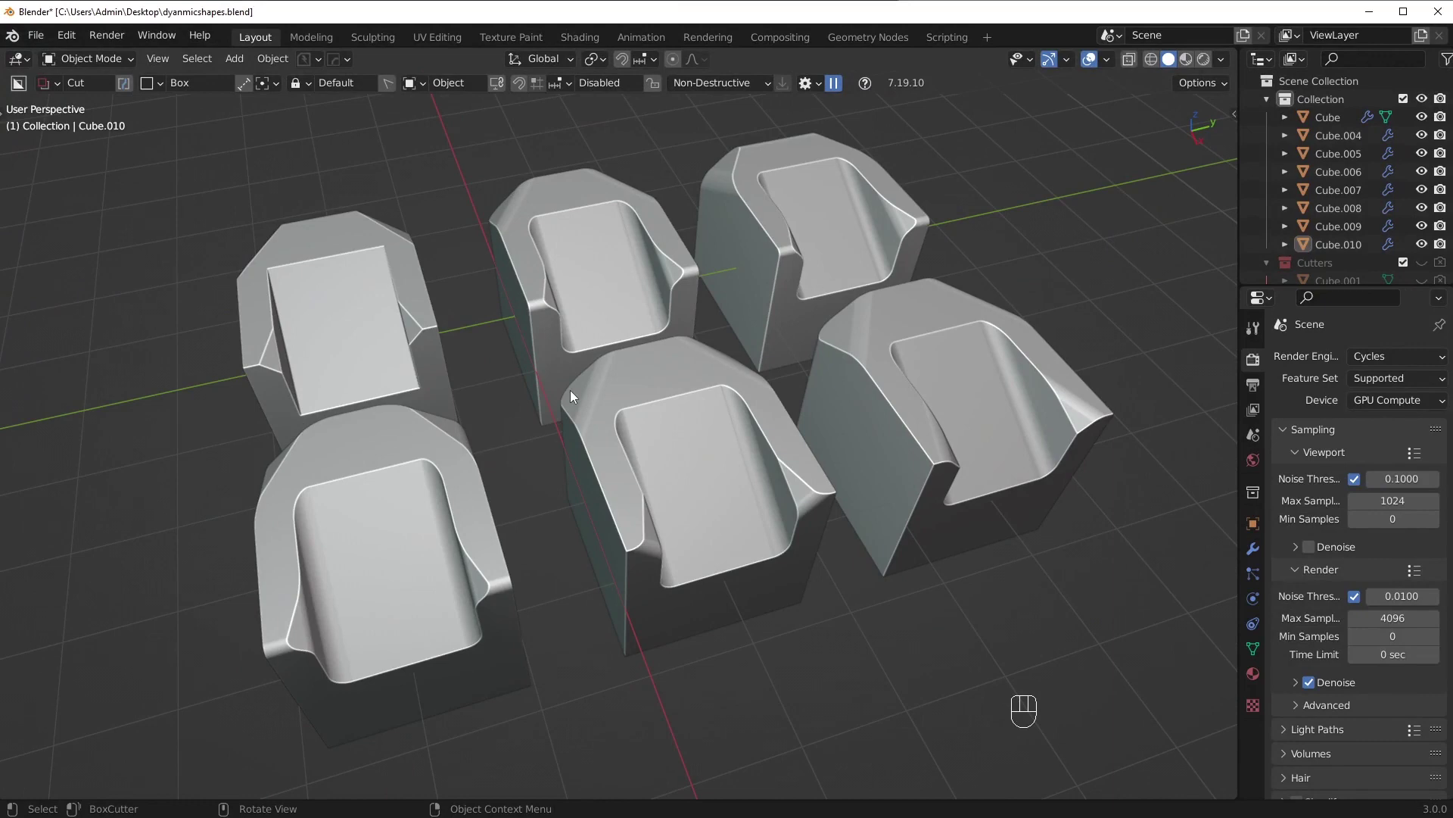
middle_click_drag(788, 409, 746, 517)
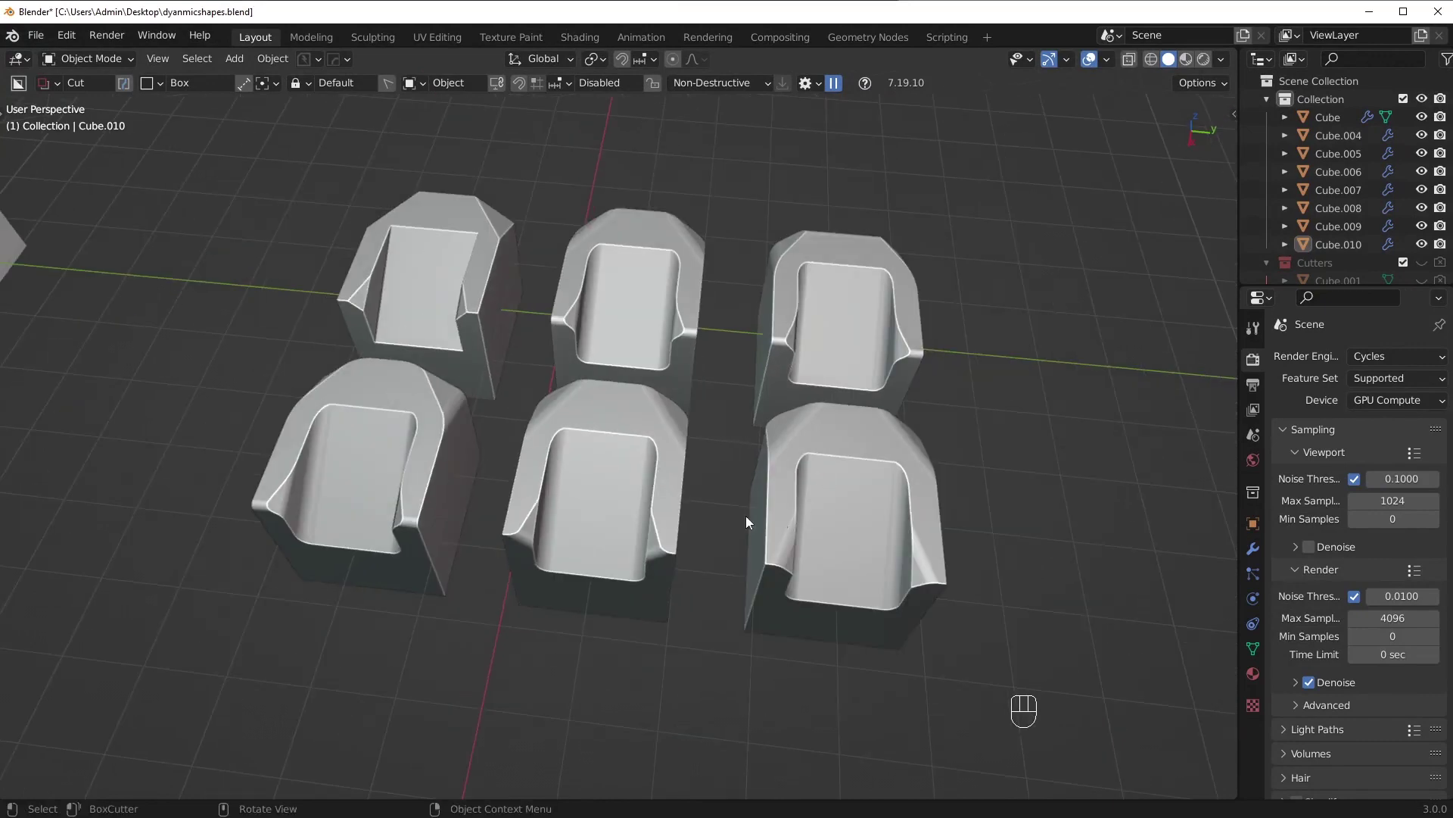
middle_click_drag(661, 485, 832, 510)
left_click(888, 471)
key("Delete")
- Delete the beveled variant in the middle of the front row
middle_click_drag(657, 527, 575, 575)
middle_click_drag(622, 425, 639, 558)
scroll(606, 525, "up", 3)
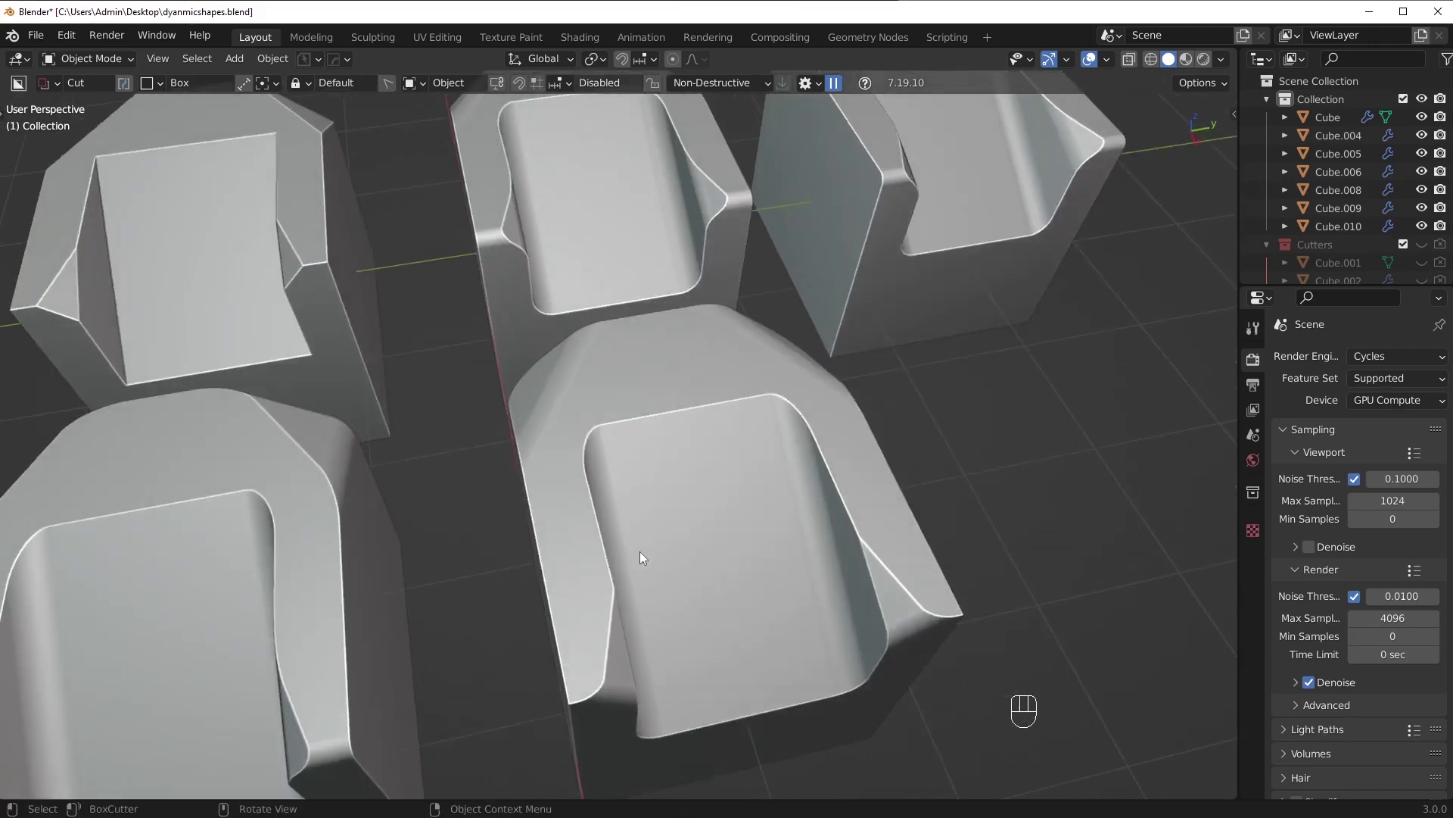
scroll(629, 564, "down", 2)
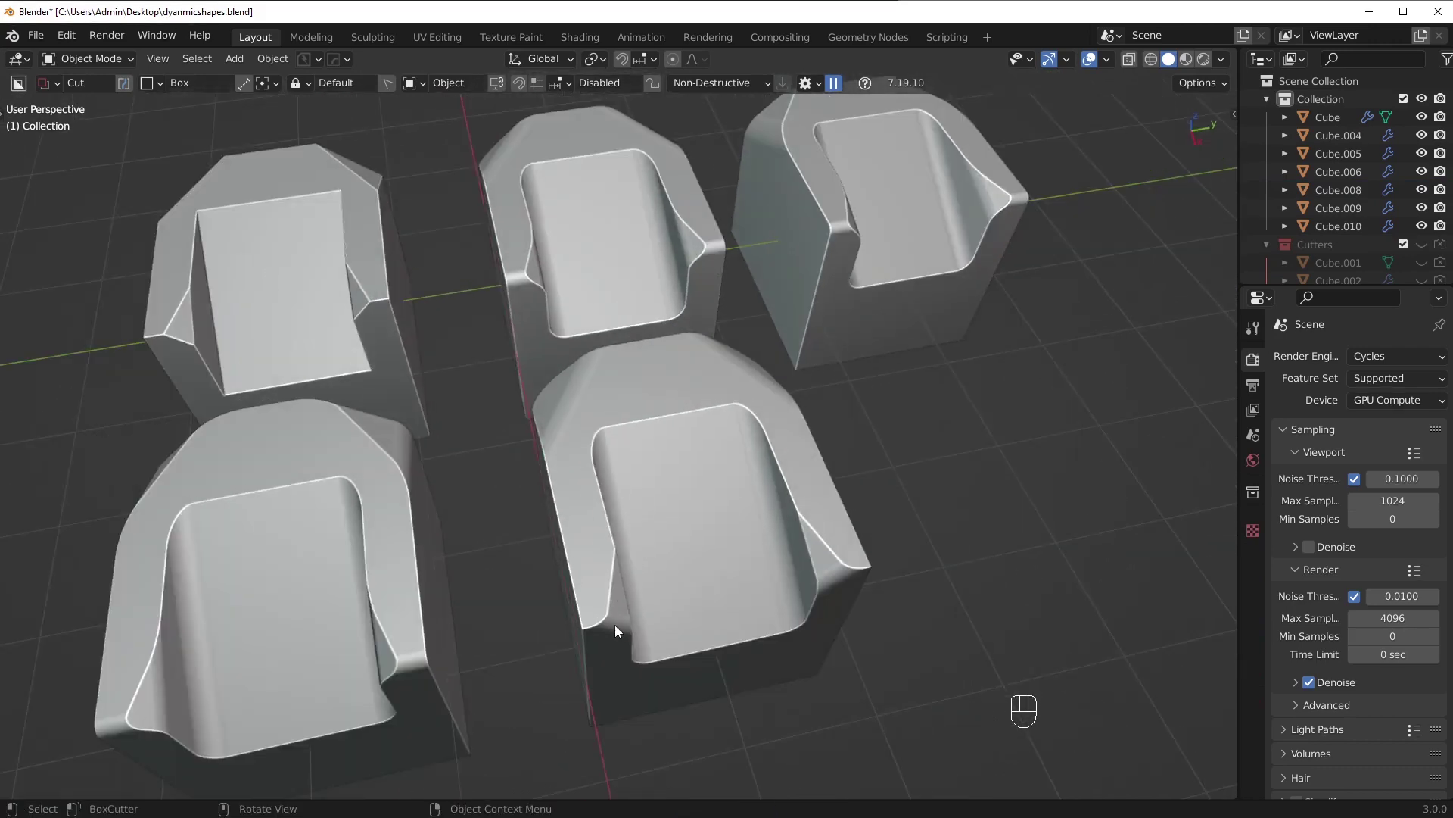
left_click(680, 442)
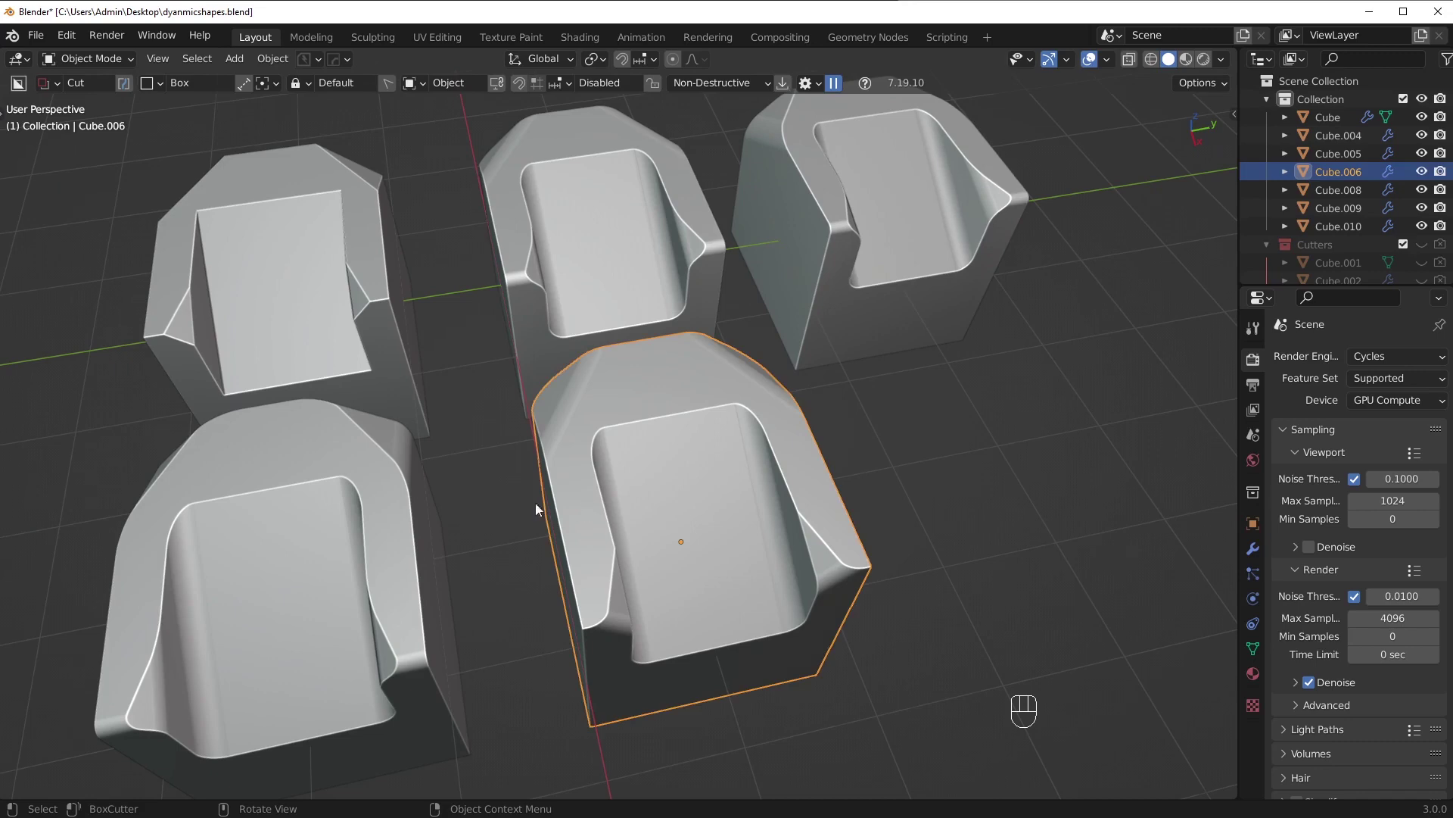
middle_click_drag(534, 503, 447, 576)
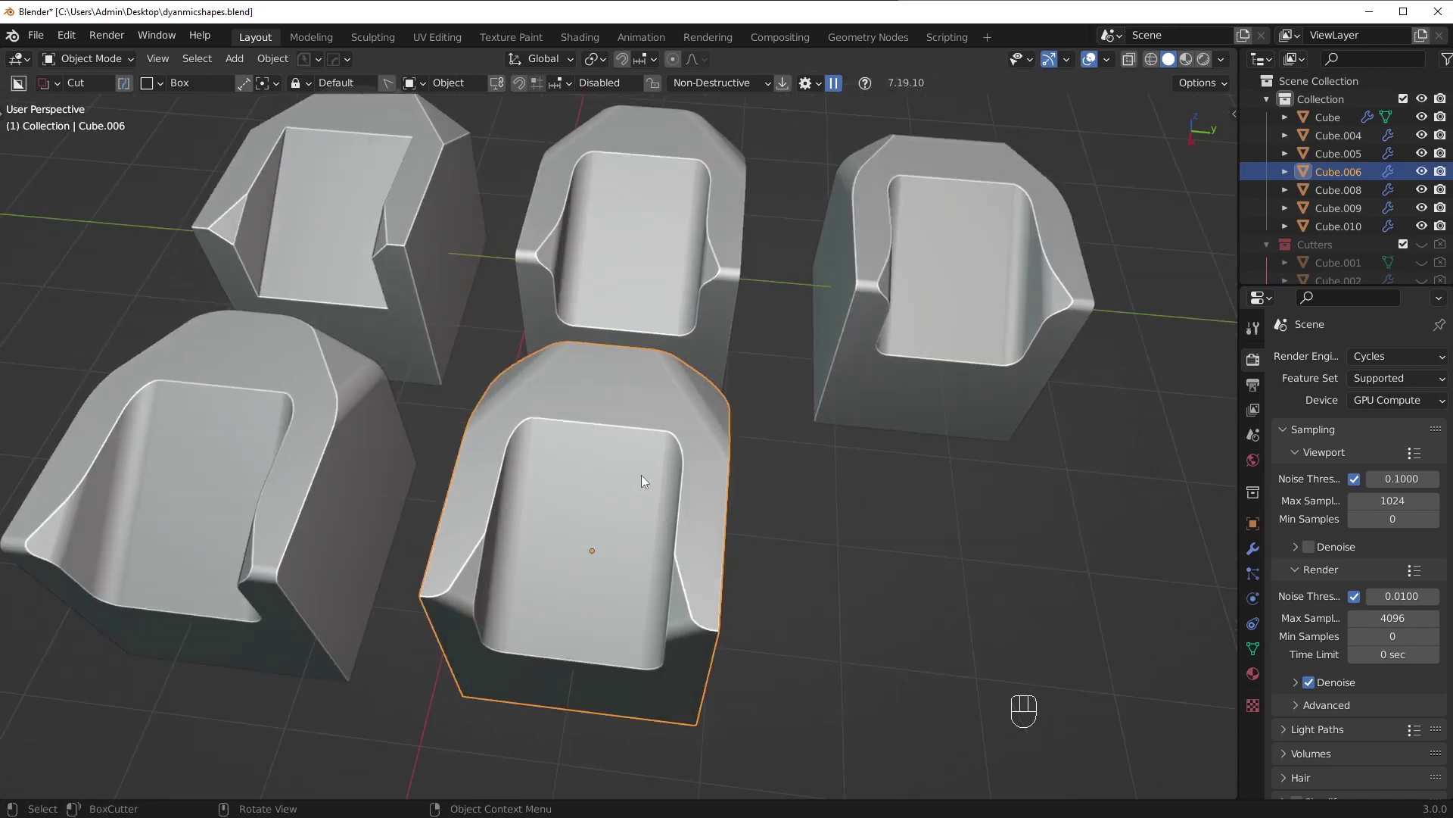
key("Delete")
- Delete the beveled variant in the middle of the back row, next to the sharp-edged block
scroll(665, 451, "down", 3)
middle_click_drag(657, 462, 761, 539, "shift")
scroll(578, 504, "up", 3)
left_click(679, 547)
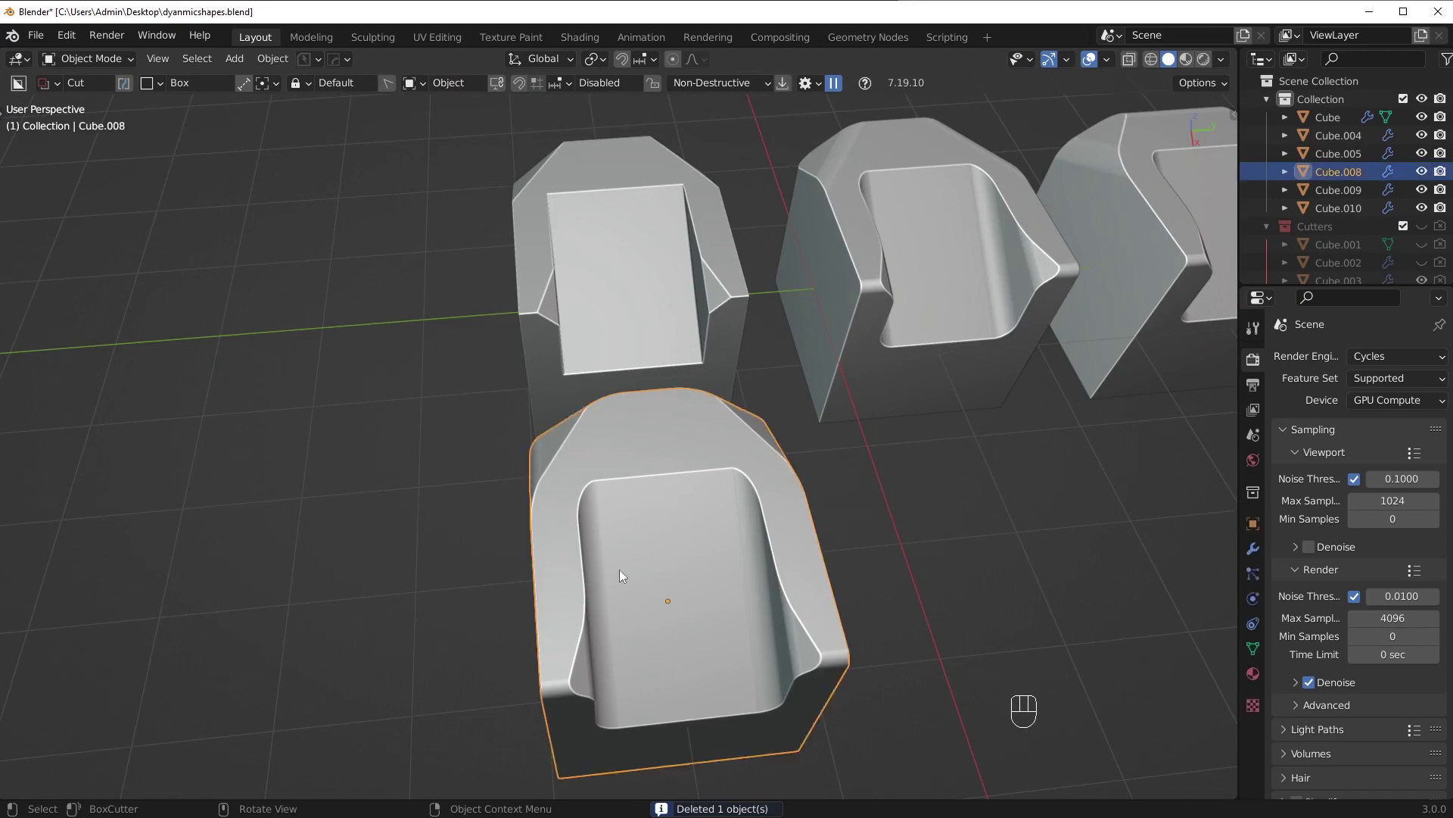
middle_click_drag(573, 534, 679, 689)
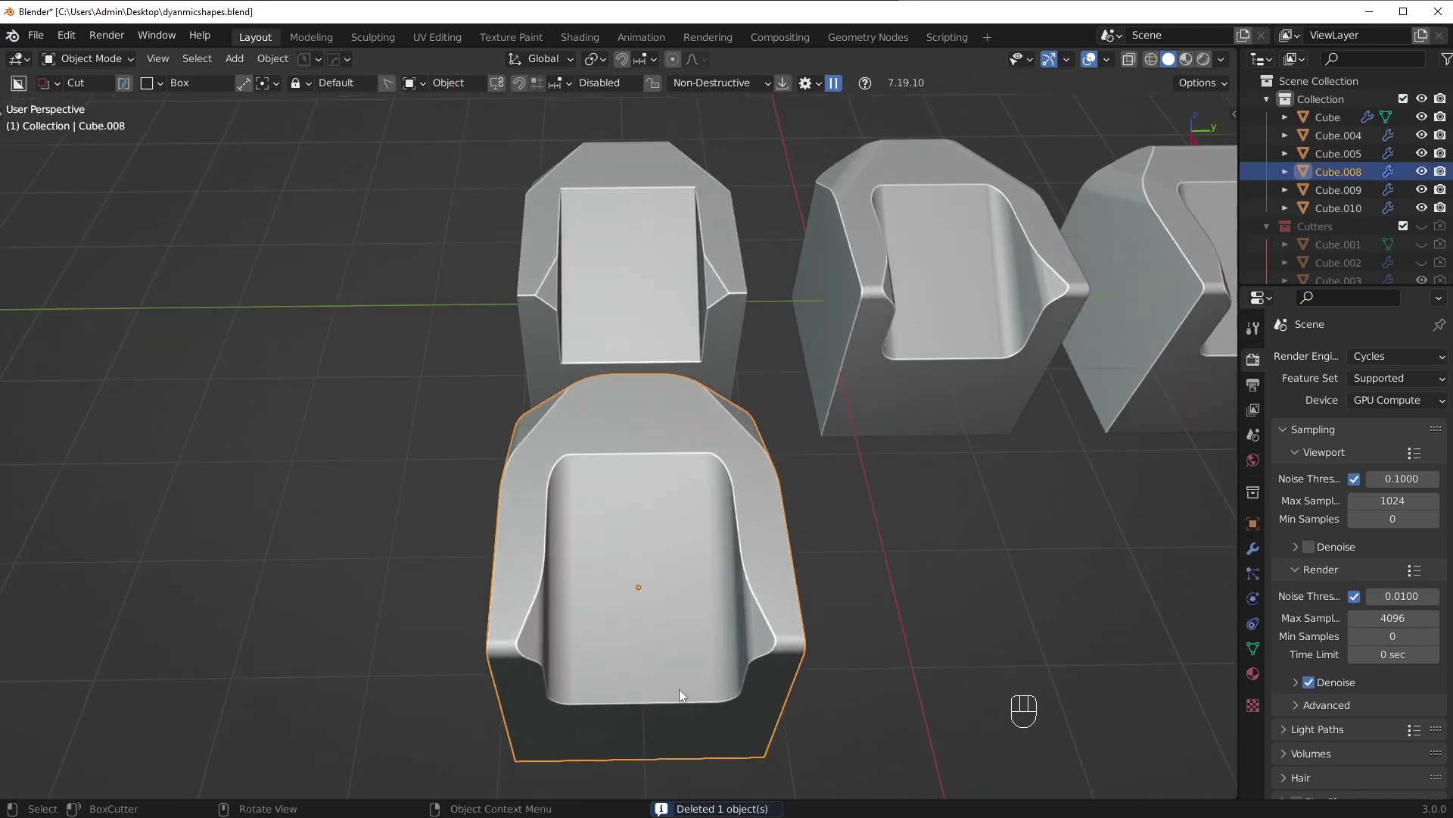
middle_click_drag(646, 430, 649, 509)
left_click(636, 439)
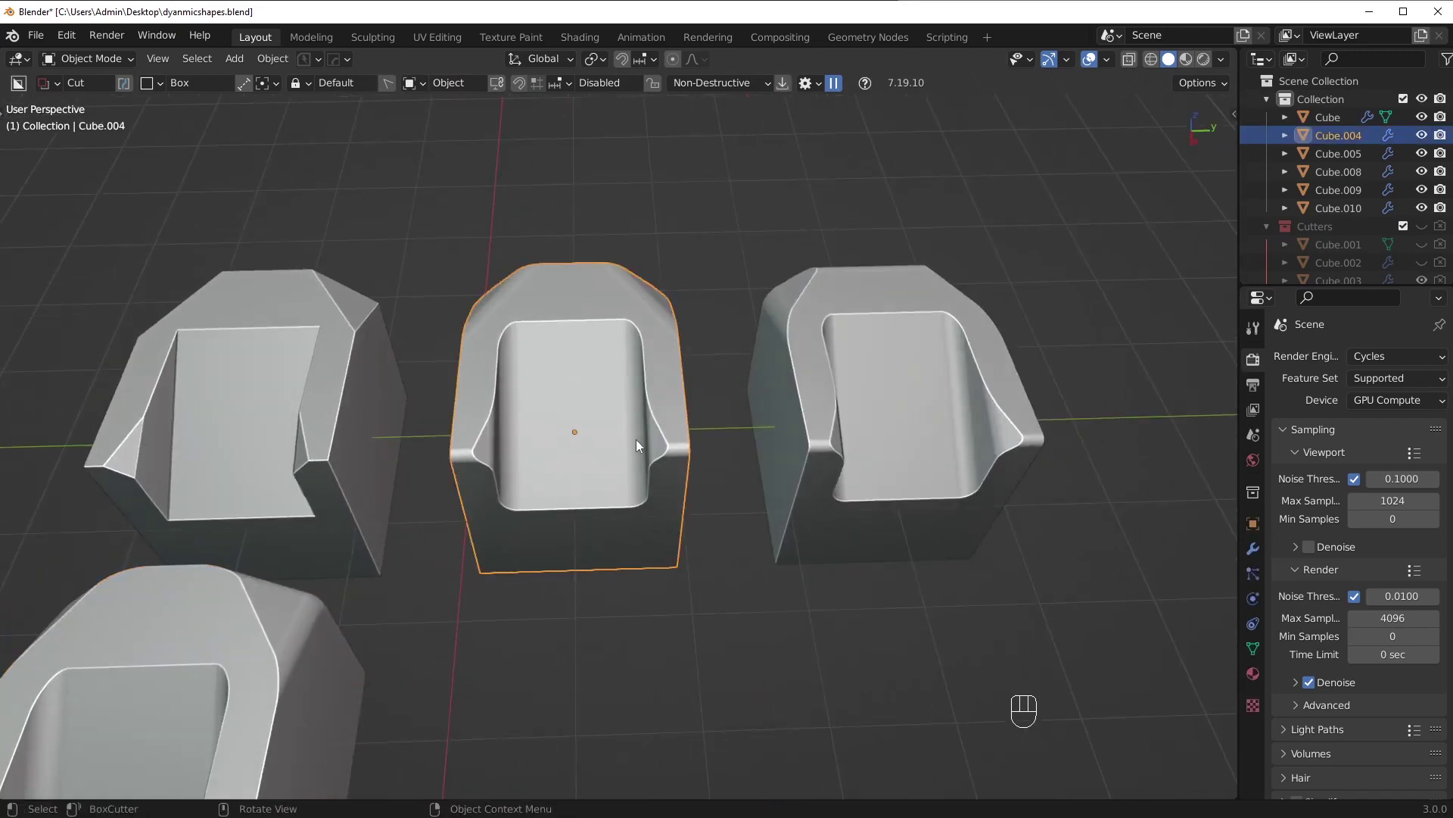
middle_click_drag(636, 439, 720, 447)
key("Delete")
- Move the remaining back-row beveled variant across the ground plane beside the front variant, and align it along X with snapping
middle_click_drag(792, 490, 857, 382, "shift")
left_click(688, 495, "shift")
key("g")
key("shift+z")
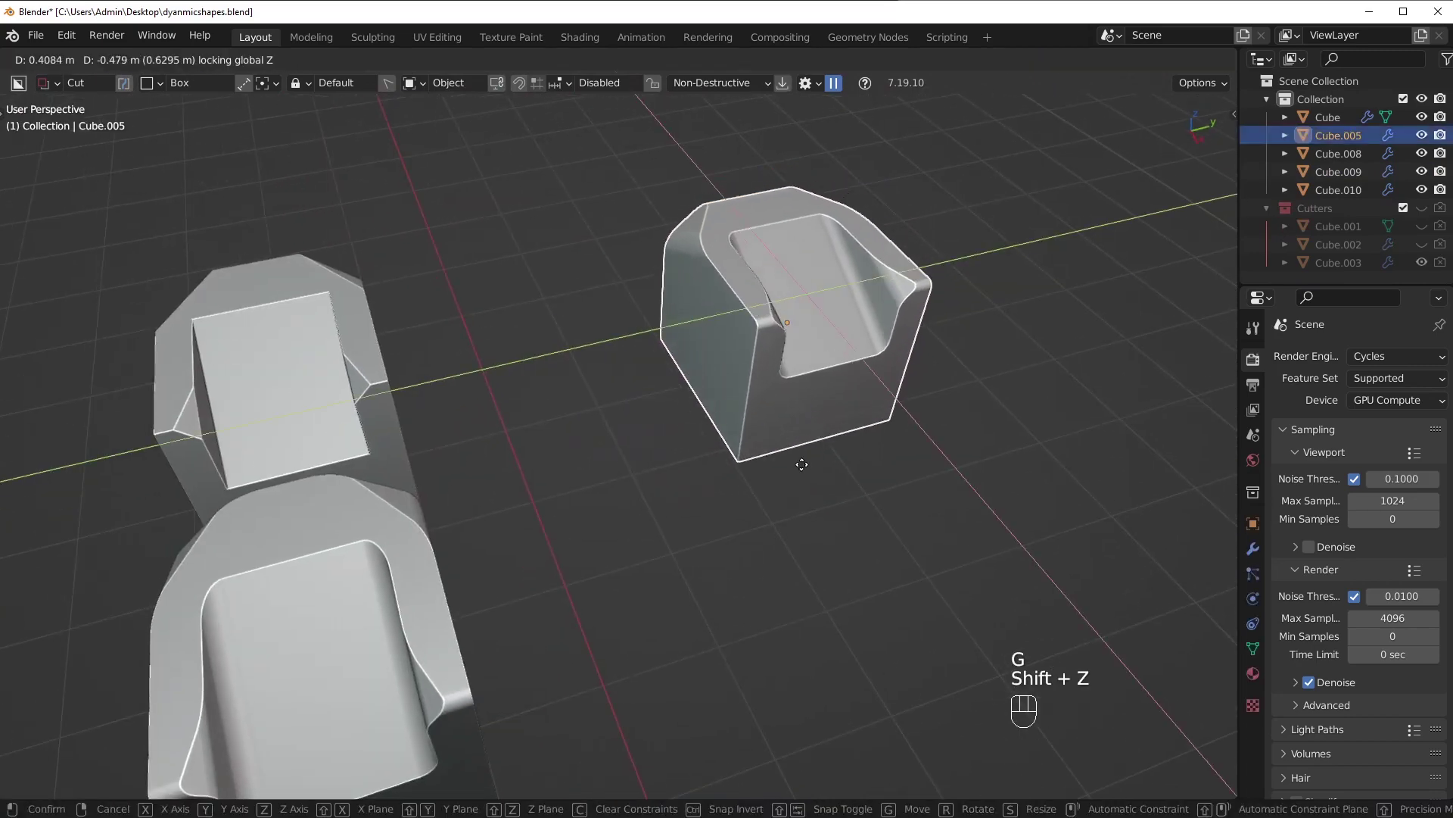
left_click(757, 681)
middle_click_drag(757, 681, 689, 657)
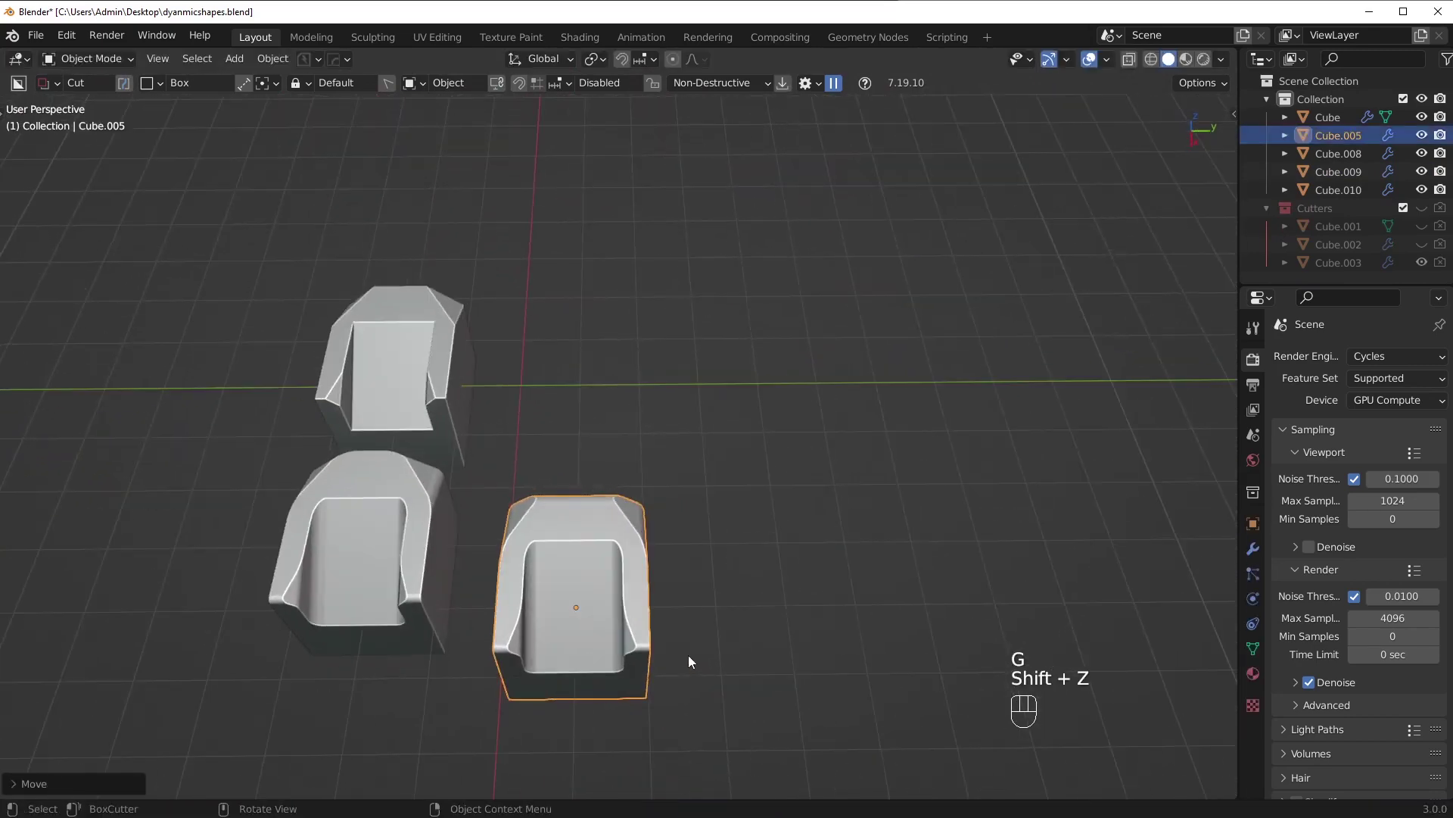
key("g")
key("x")
left_click(691, 587, "ctrl")
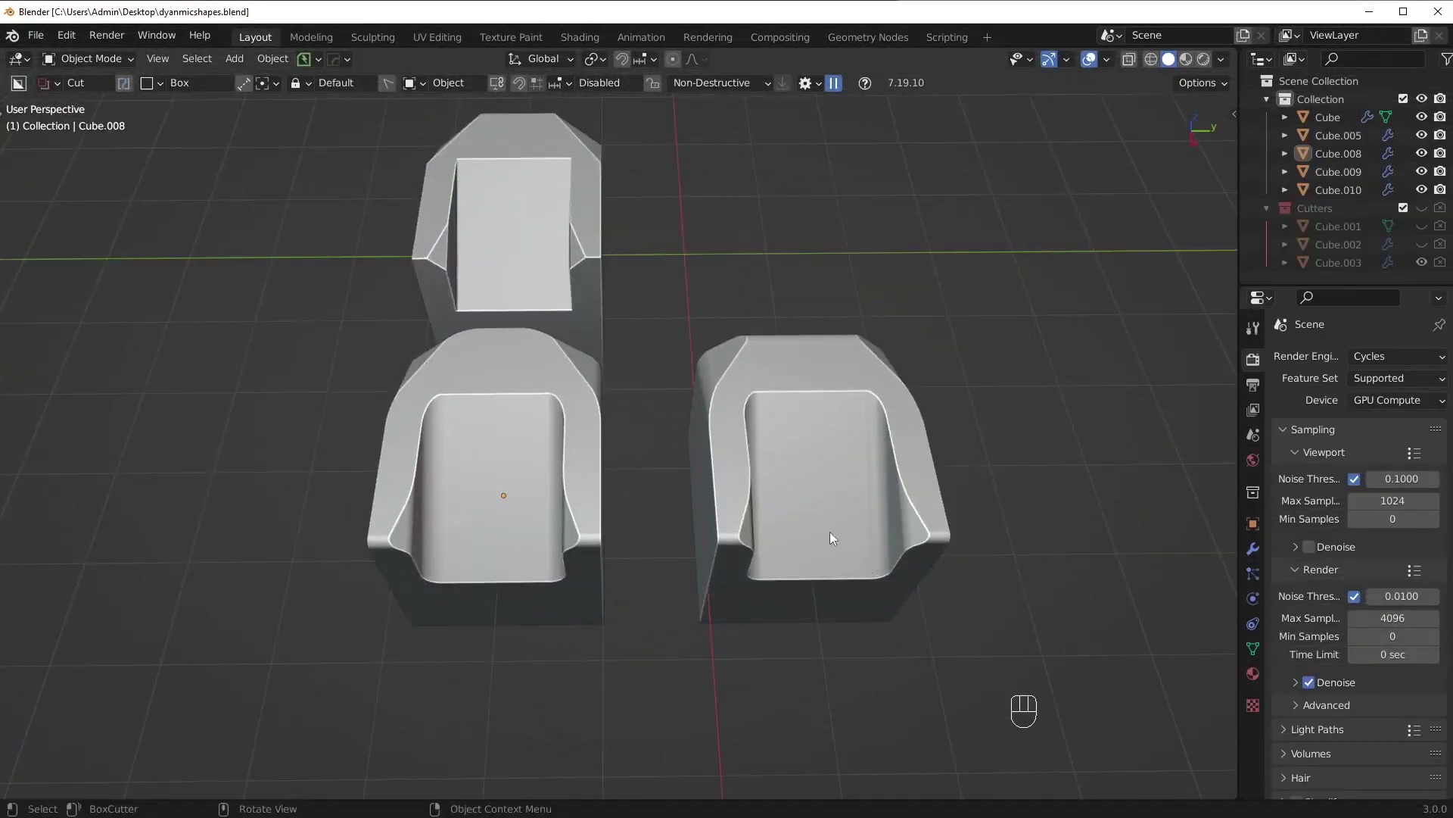
- Select the two beveled variants in turn and inspect their rear corner bevels from behind, next to the sharp-edged block
middle_click_drag(829, 532, 451, 325)
left_click(582, 466)
left_click(719, 466)
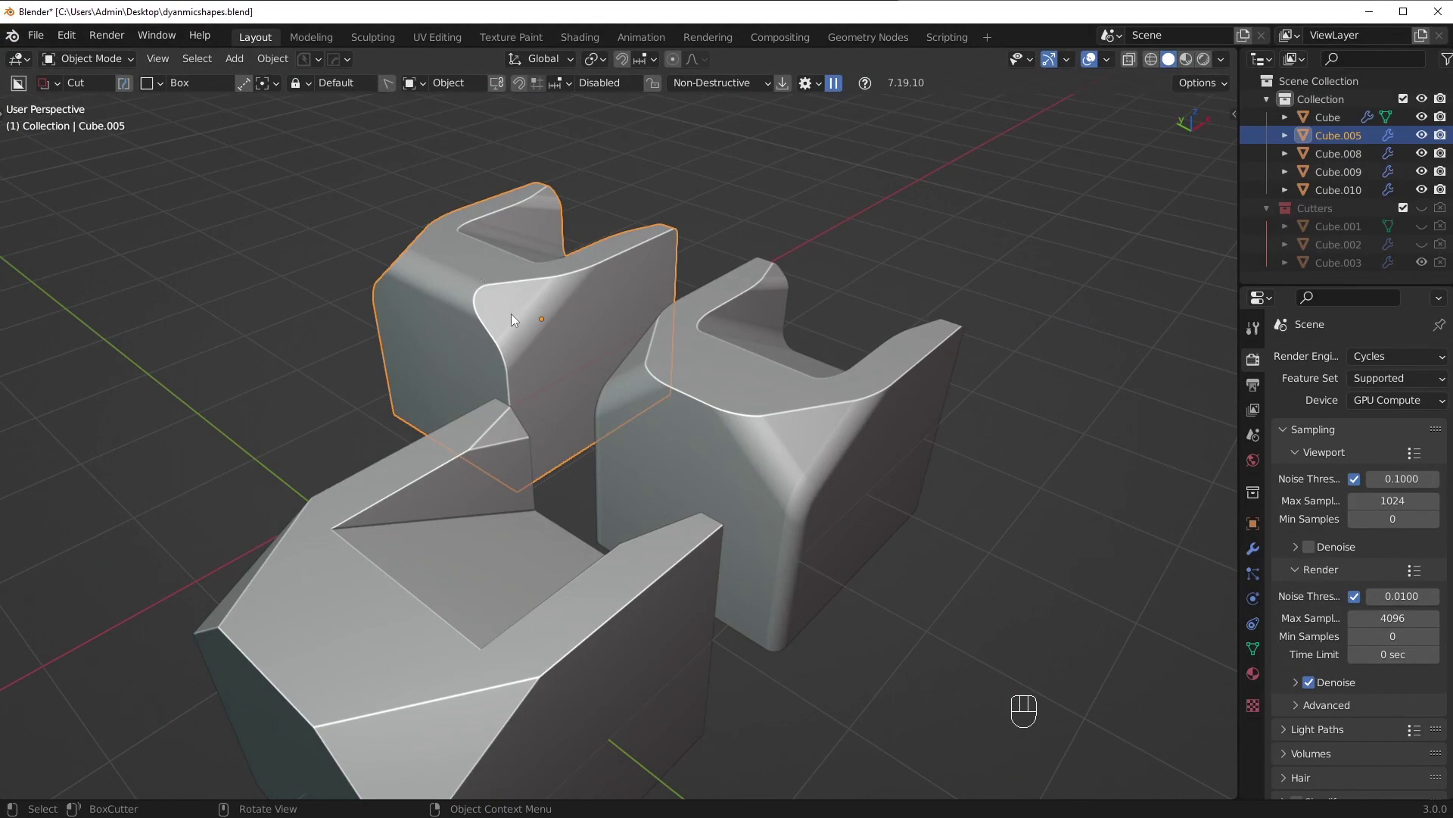
middle_click_drag(783, 421, 805, 415)
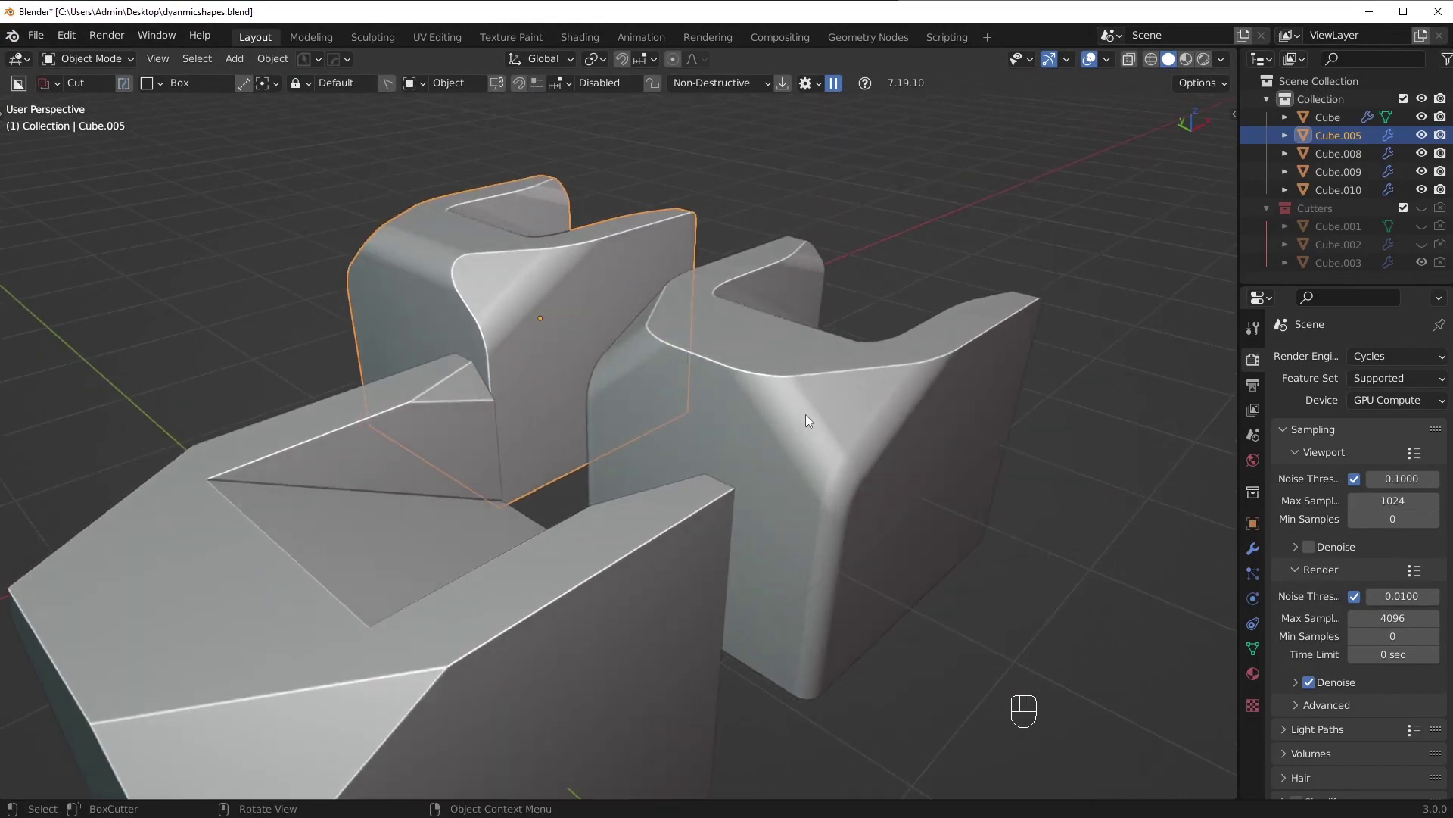
left_click(802, 421)
middle_click_drag(859, 539, 840, 426)
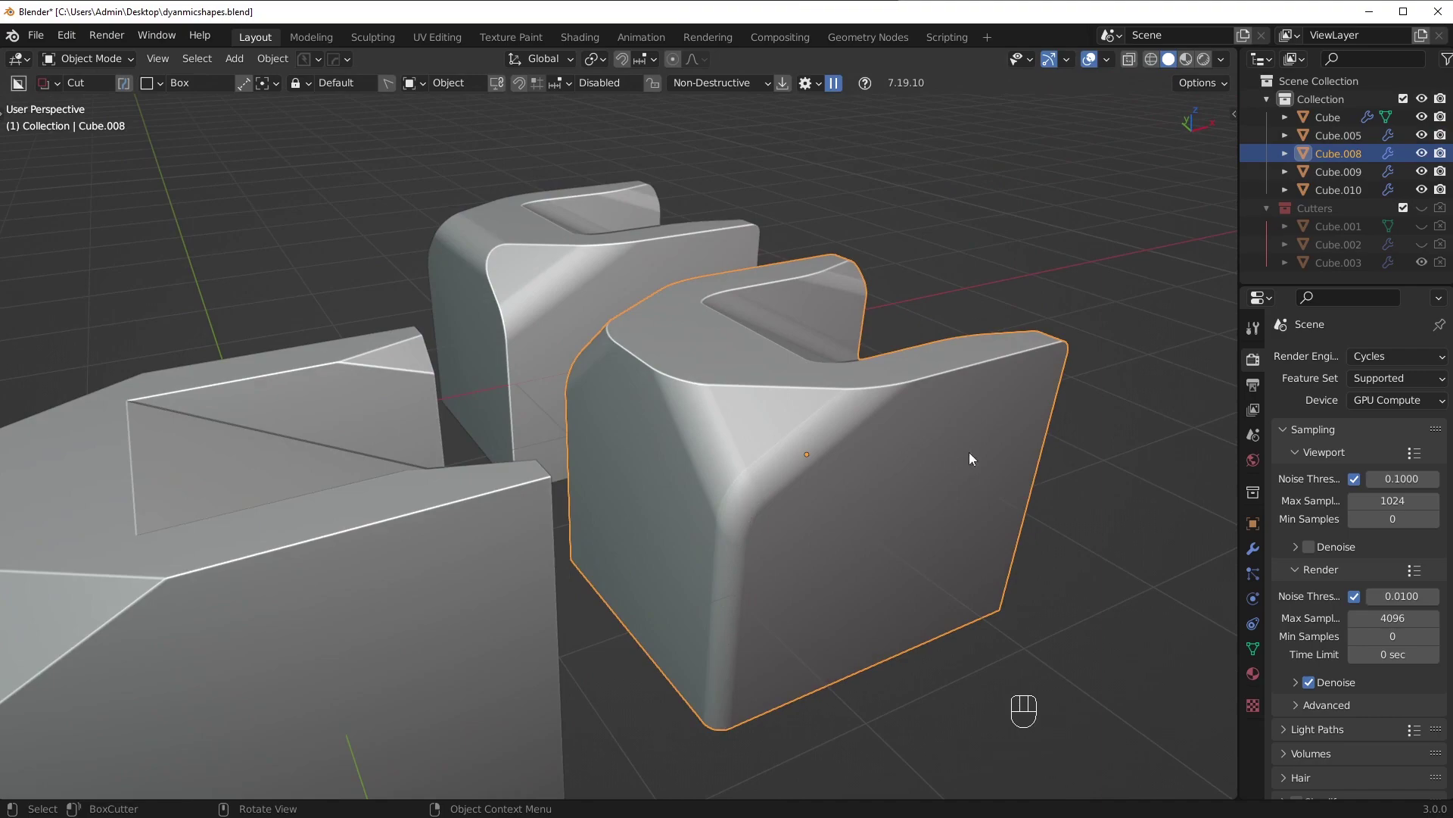
middle_click_drag(969, 453, 893, 497)
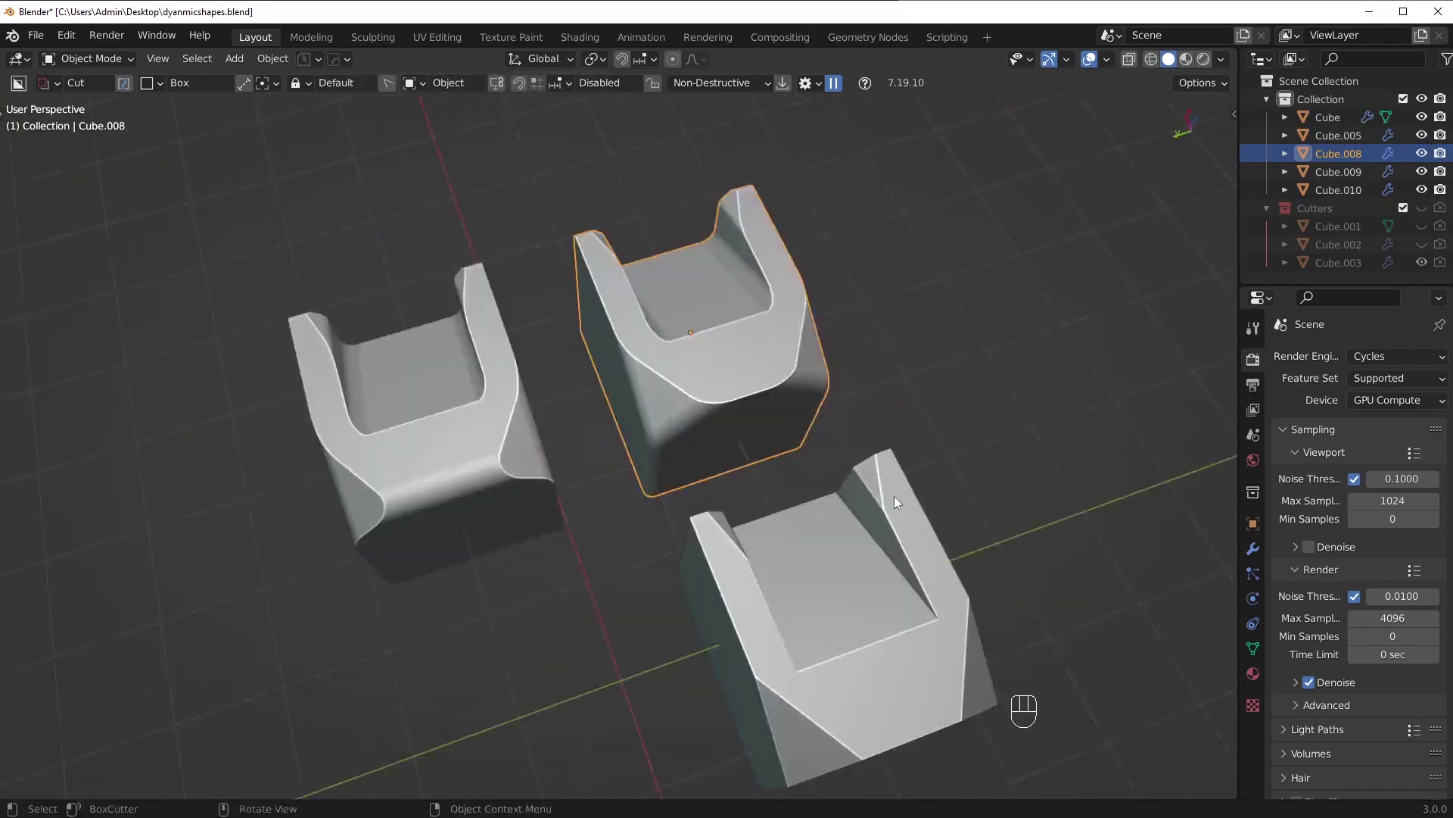
- Compare the vertical rear edges of the two beveled variants up close, clear the selection, and review all the blocks together
key("alt+a")
middle_click_drag(809, 480, 691, 393)
left_click(453, 395)
scroll(555, 501, "up", 3)
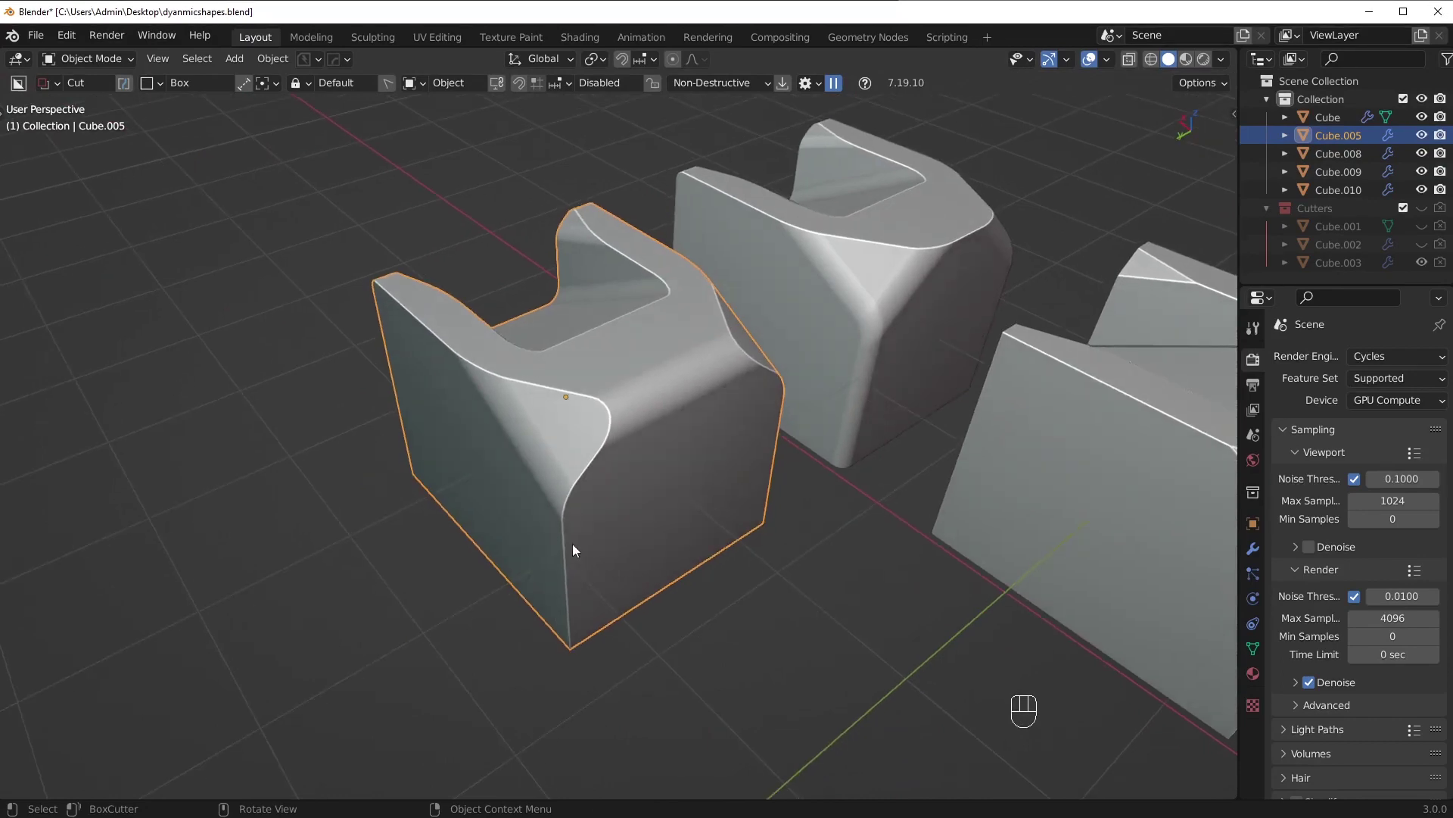
scroll(572, 544, "up", 3)
middle_click_drag(516, 435, 931, 324)
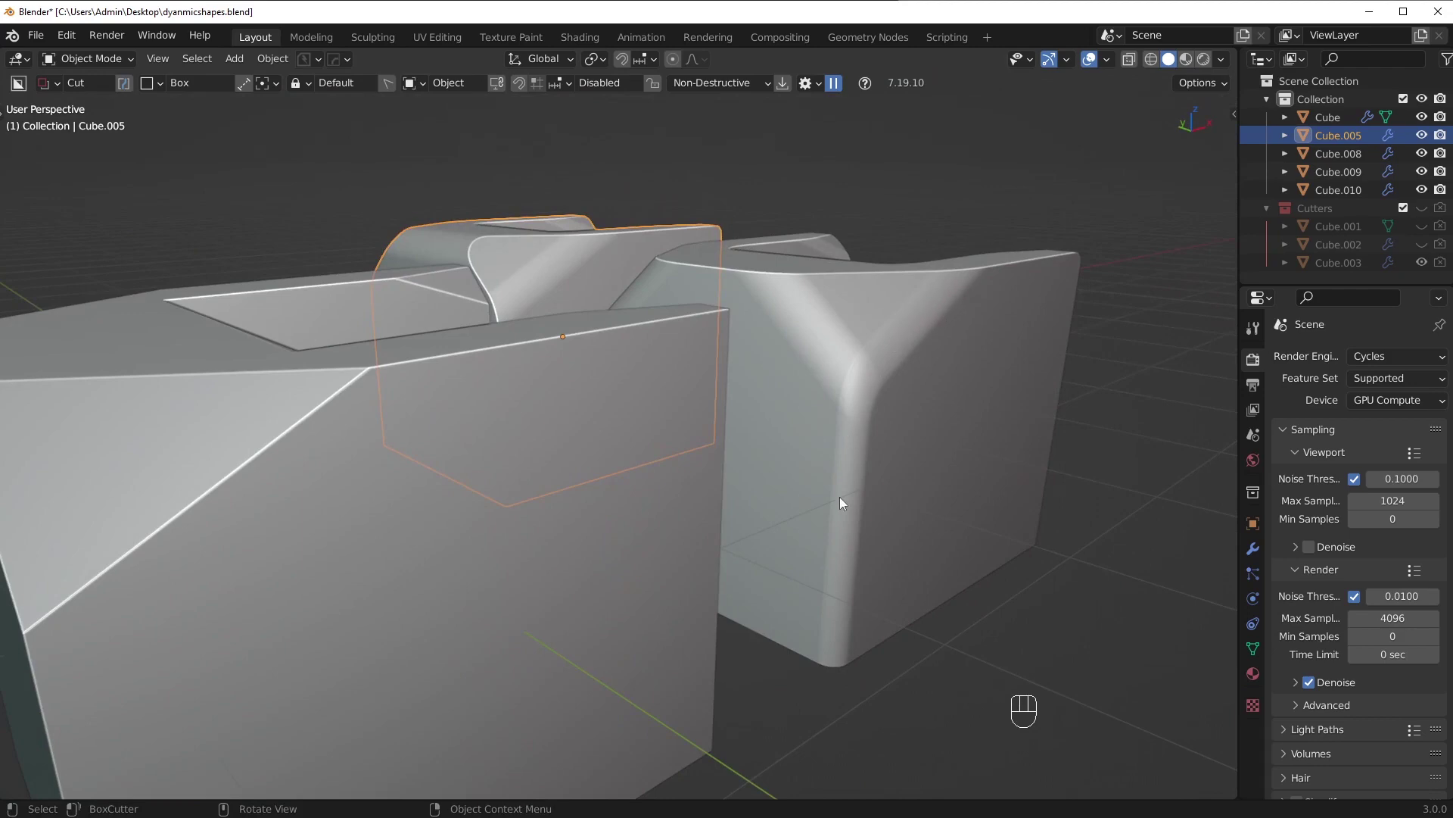
middle_click_drag(807, 657, 766, 494)
key("alt+a")
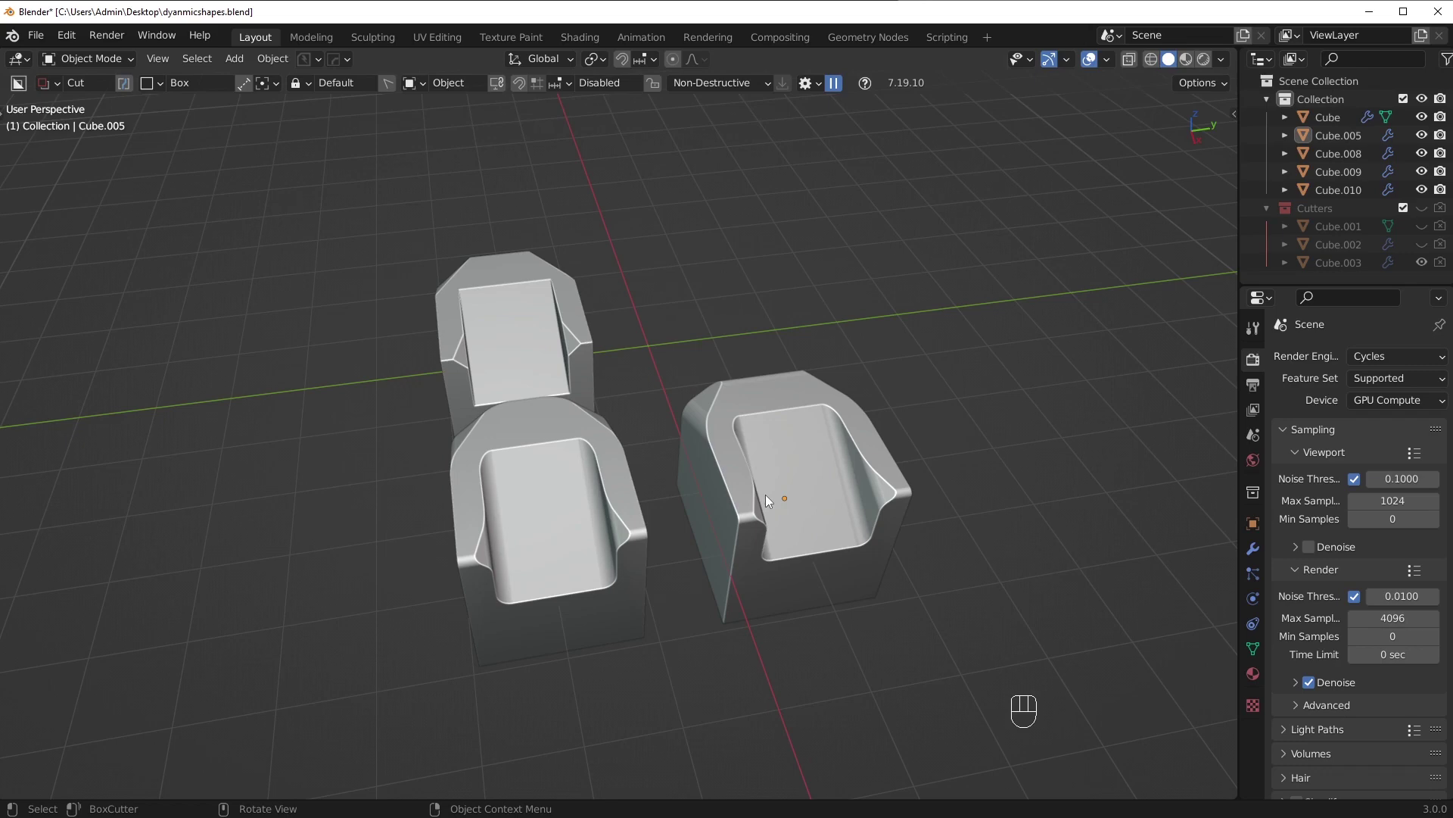
middle_click_drag(763, 544, 800, 525)
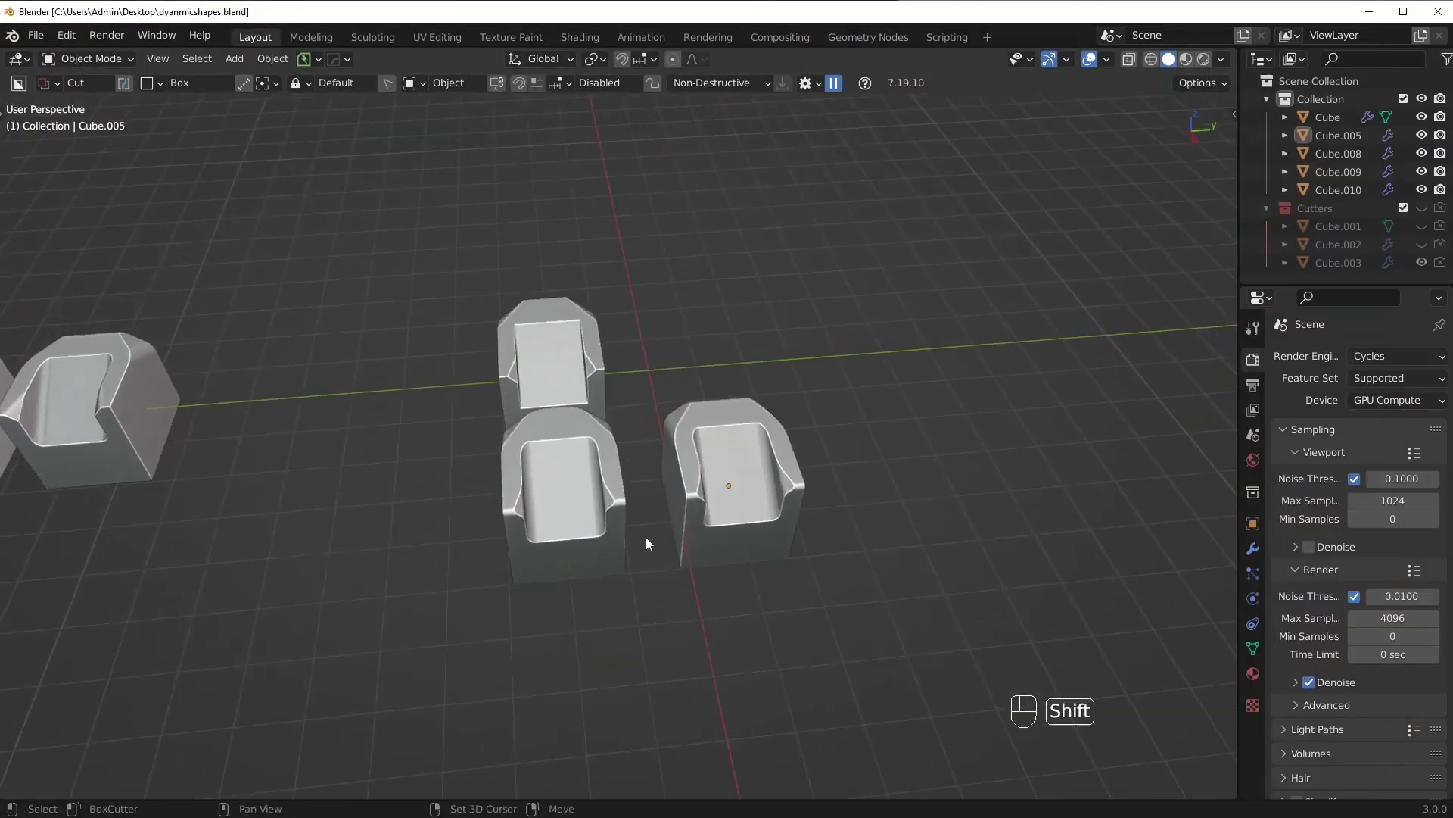
middle_click_drag(647, 538, 739, 494, "shift")
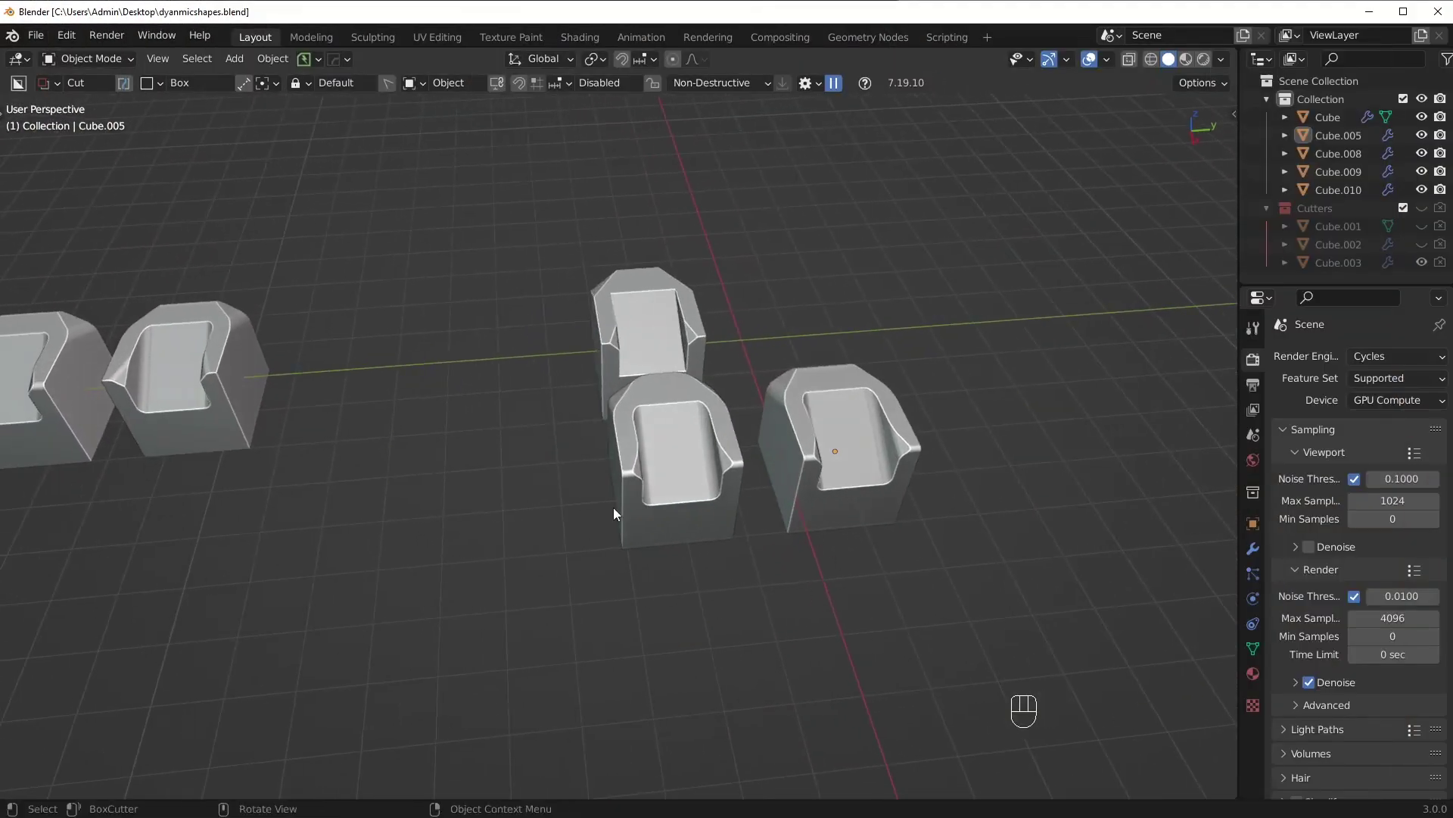